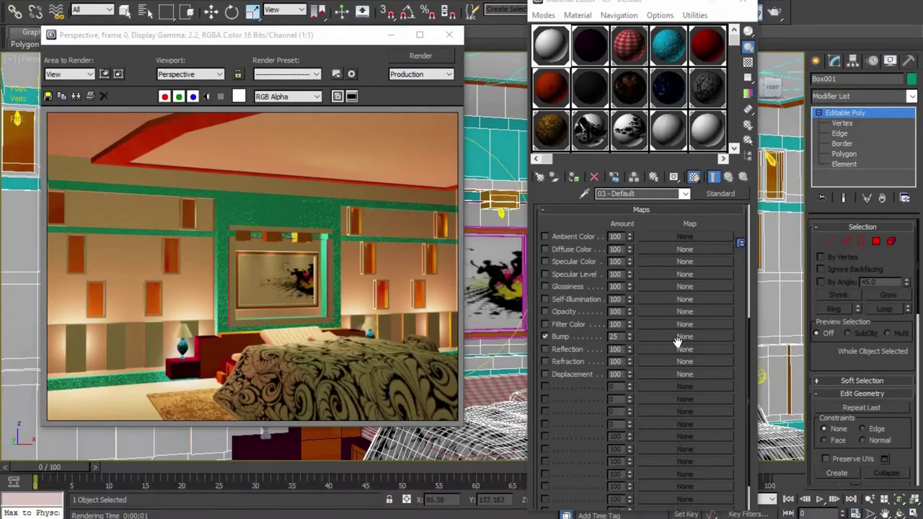
Step: Make Cellular the wall bump map and load the 'images b' picture from disco club as its cell colour map
{"action": "left_click", "coordinate": [678, 341]}
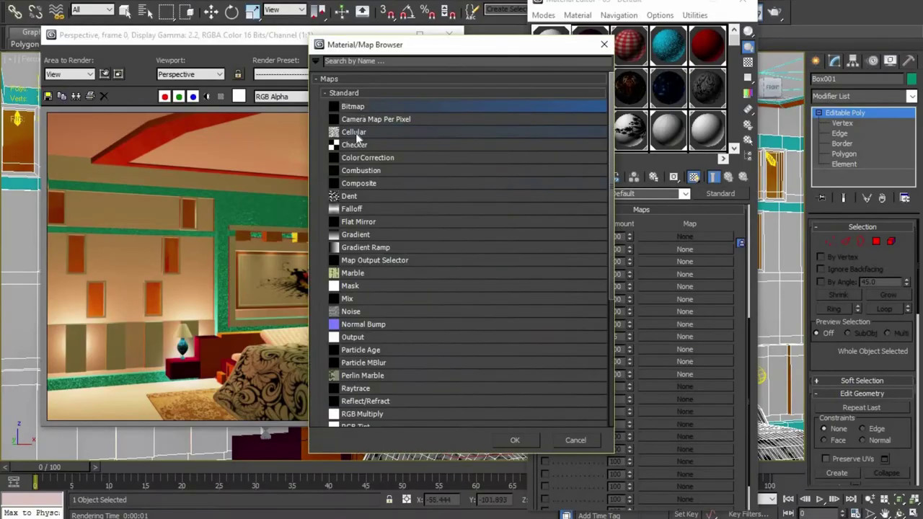
{"action": "left_click", "coordinate": [357, 134]}
{"action": "left_click", "coordinate": [514, 440]}
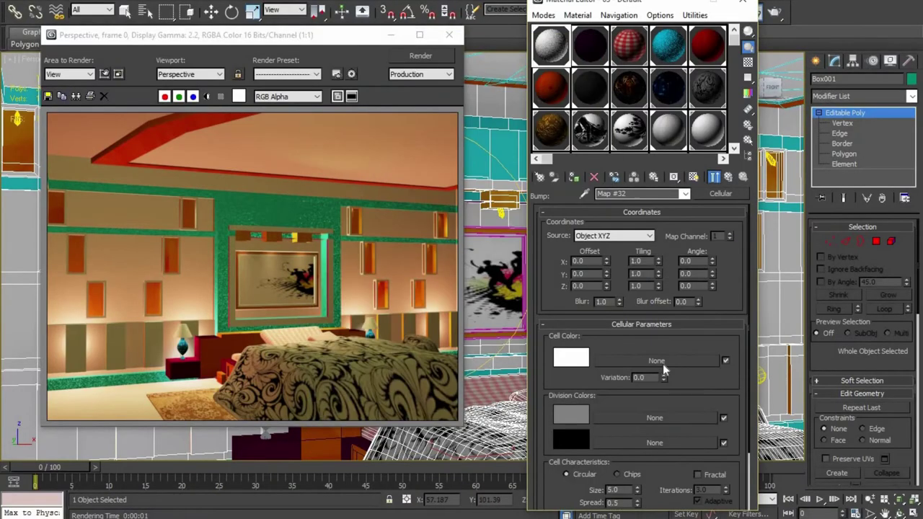
{"action": "left_click", "coordinate": [656, 360]}
{"action": "double_click", "coordinate": [374, 106]}
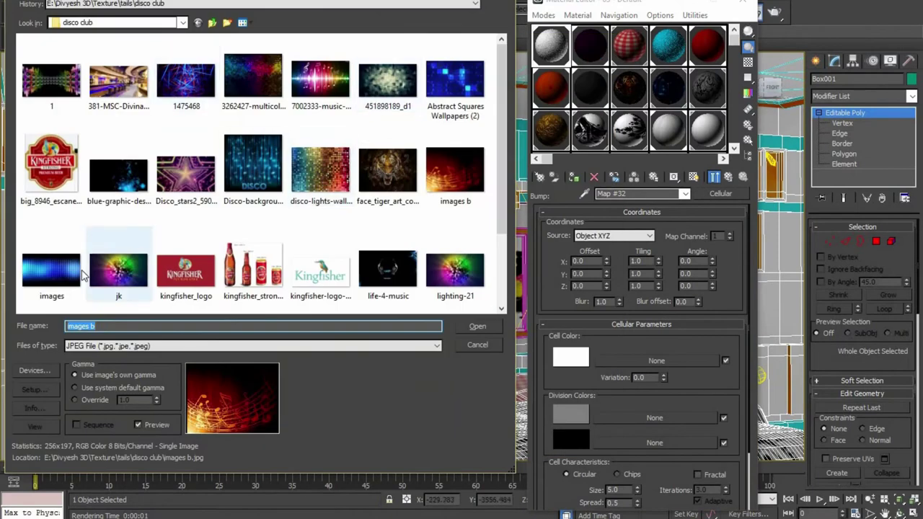
{"action": "left_click", "coordinate": [82, 274]}
{"action": "scroll", "coordinate": [482, 267], "scroll_direction": "down", "scroll_amount": 1}
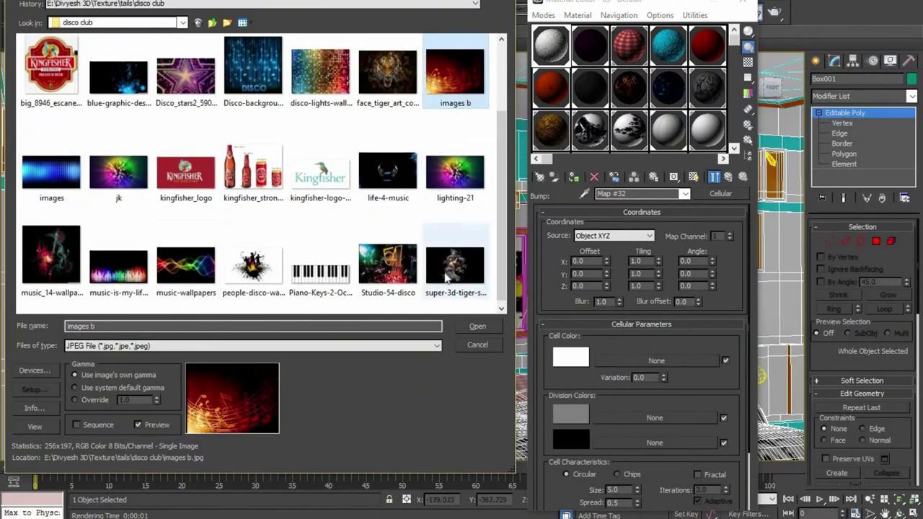
{"action": "left_click", "coordinate": [470, 327]}
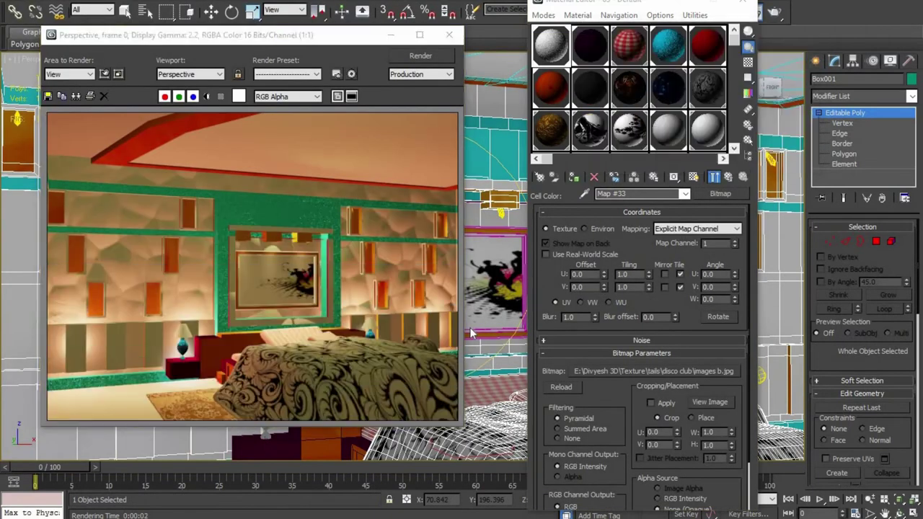
Step: Keep the Cellular bump's coordinate source at Object XYZ and test-render the bedroom
{"action": "left_click", "coordinate": [450, 35]}
{"action": "left_click", "coordinate": [729, 177]}
{"action": "left_click", "coordinate": [671, 340]}
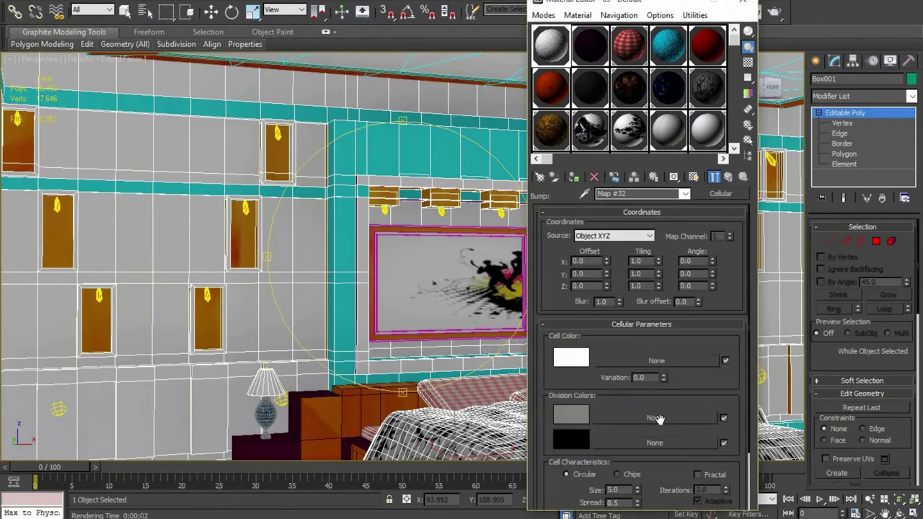
{"action": "left_click", "coordinate": [613, 236]}
{"action": "left_click", "coordinate": [592, 254]}
{"action": "left_click", "coordinate": [613, 236]}
{"action": "left_click", "coordinate": [591, 246]}
{"action": "key", "text": "shift+q"}
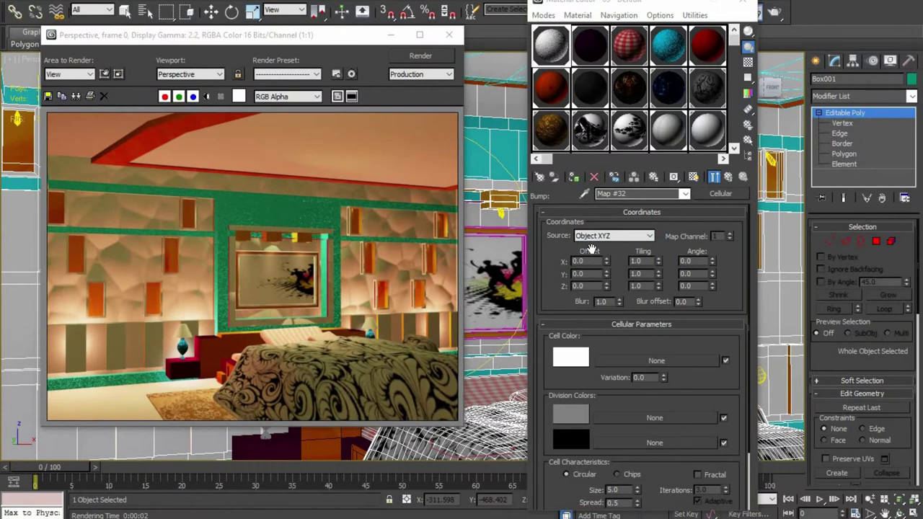
Step: Set the Cellular cell colour to cyan and test-render the bedroom
{"action": "left_click", "coordinate": [566, 358]}
{"action": "left_click", "coordinate": [317, 84]}
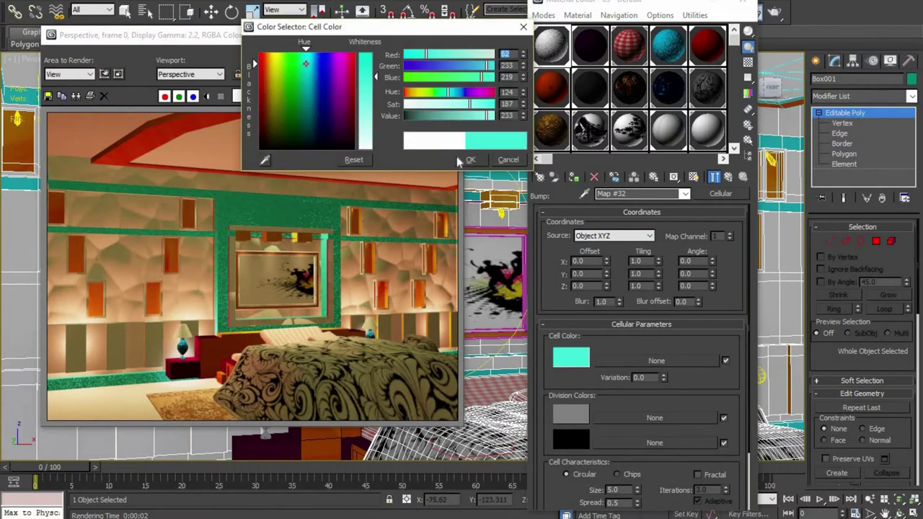
{"action": "left_click", "coordinate": [463, 160]}
{"action": "key", "text": "shift+q"}
{"action": "left_click", "coordinate": [449, 34]}
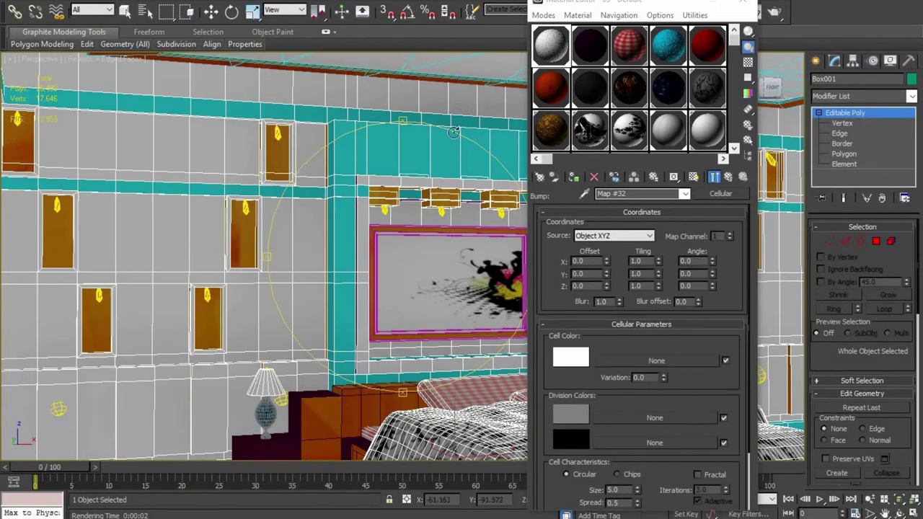
Step: Replace the Cellular bump with a Bitmap of the bathroom texture from Texture > tails
{"action": "left_click", "coordinate": [714, 195]}
{"action": "double_click", "coordinate": [398, 107]}
{"action": "left_click", "coordinate": [116, 22]}
{"action": "left_click", "coordinate": [85, 159]}
{"action": "double_click", "coordinate": [109, 188]}
{"action": "scroll", "coordinate": [360, 217], "scroll_direction": "down", "scroll_amount": 5}
{"action": "scroll", "coordinate": [361, 216], "scroll_direction": "down", "scroll_amount": 2}
{"action": "left_click", "coordinate": [54, 162]}
{"action": "left_click", "coordinate": [479, 327]}
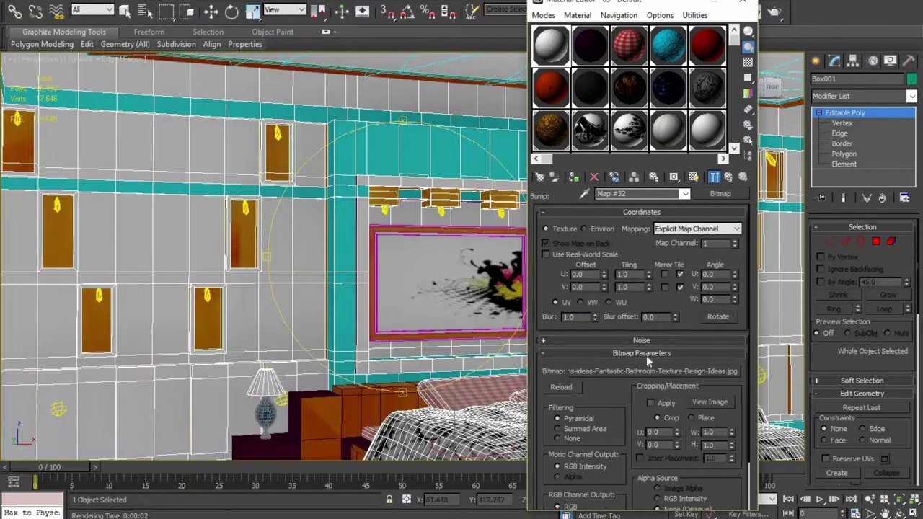
Step: Set bump blur 1.1 and blur offset 0.001, rotate the mapping, test-rendering each change
{"action": "key", "text": "shift+q"}
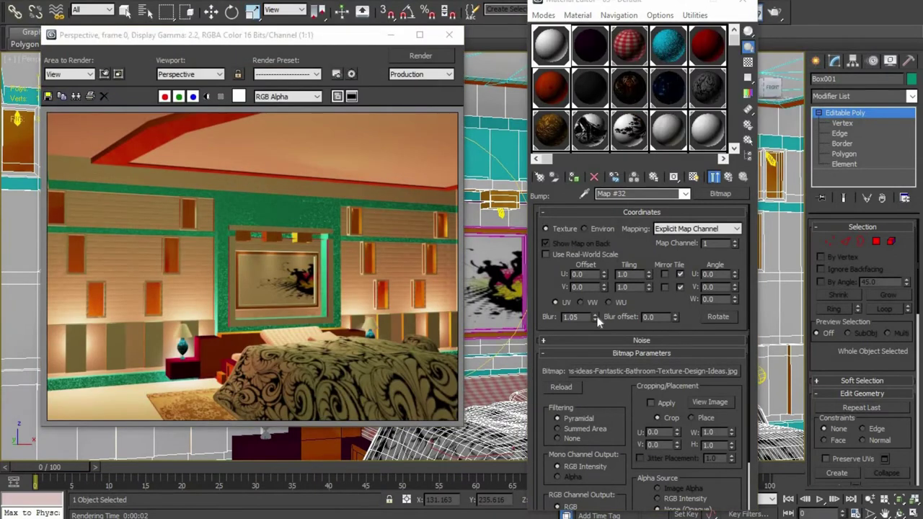
{"action": "left_click", "coordinate": [594, 314]}
{"action": "key", "text": "shift+q"}
{"action": "left_click", "coordinate": [675, 314]}
{"action": "key", "text": "shift+q"}
{"action": "key", "text": "shift+q"}
{"action": "left_click", "coordinate": [727, 318]}
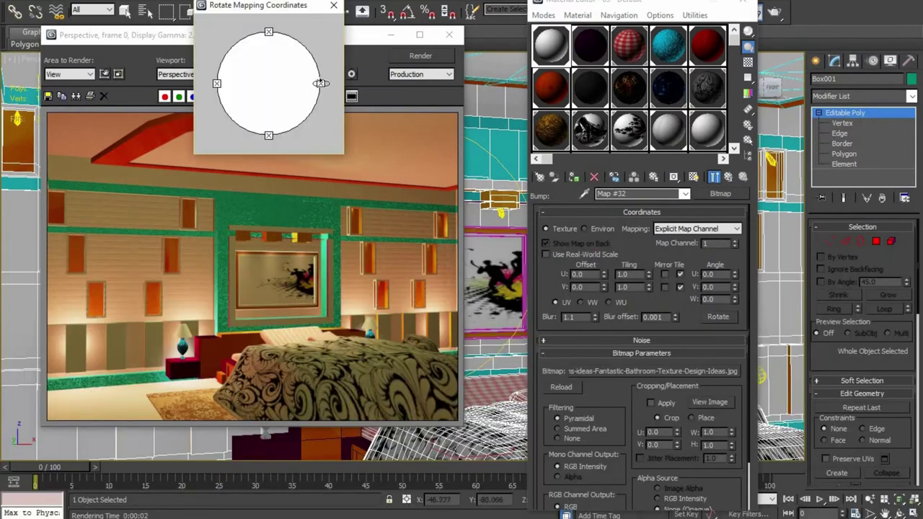
{"action": "left_click", "coordinate": [335, 7]}
{"action": "key", "text": "shift+q"}
{"action": "key", "text": "shift+q"}
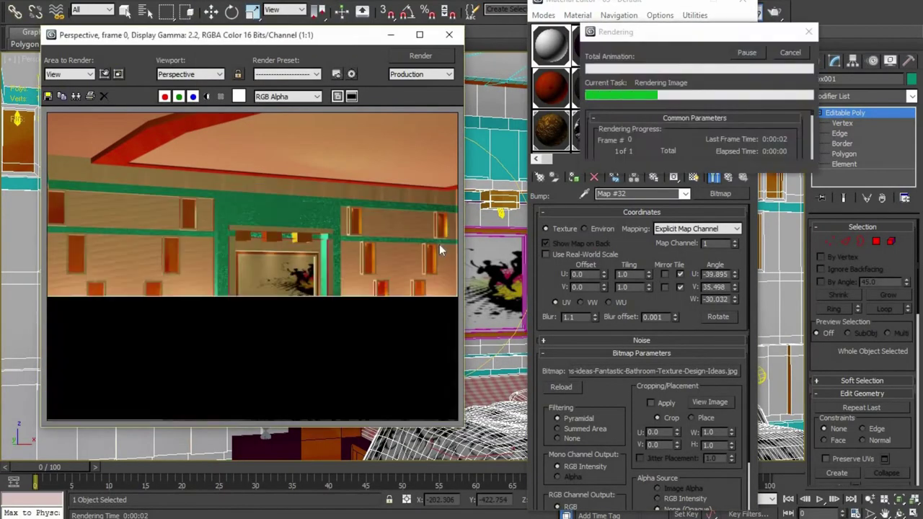
Step: Adjust the bump texture's rotation angles, test-rendering after each change
{"action": "left_click", "coordinate": [718, 316]}
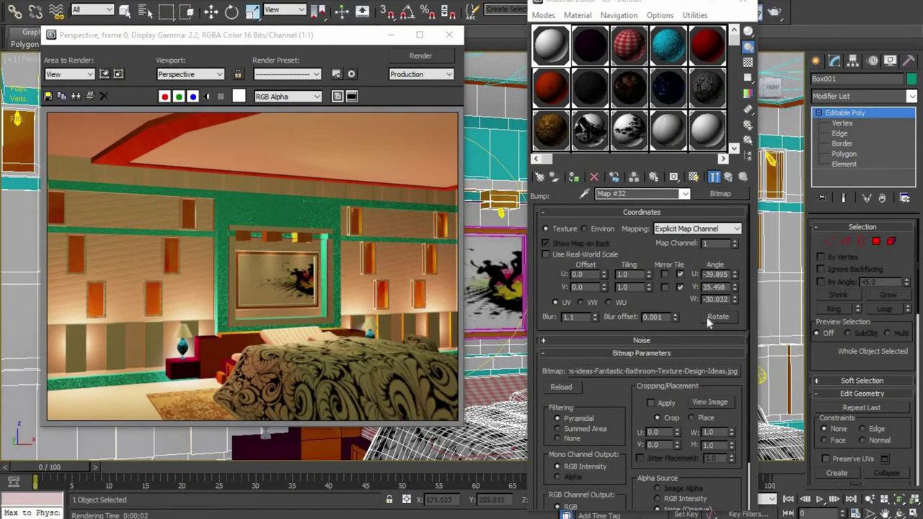
{"action": "left_click_drag", "start_coordinate": [293, 101], "coordinate": [309, 98]}
{"action": "key", "text": "shift+q"}
{"action": "left_click_drag", "start_coordinate": [238, 99], "coordinate": [244, 125]}
{"action": "key", "text": "shift+q"}
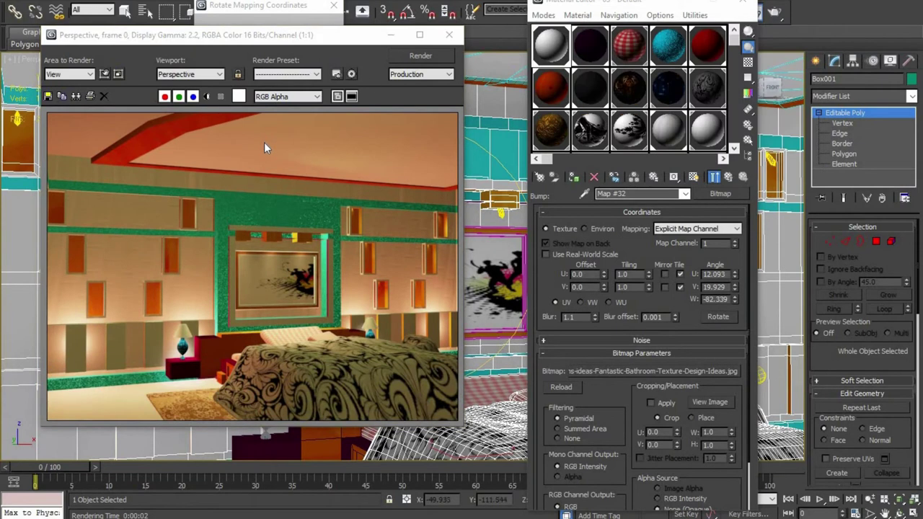
{"action": "key", "text": "shift+q"}
{"action": "key", "text": "shift+q"}
Step: Turn on bump noise with amount 1.7 and size 0.84, test-rendering the result
{"action": "scroll", "coordinate": [137, 282], "scroll_direction": "up", "scroll_amount": 2}
{"action": "scroll", "coordinate": [137, 283], "scroll_direction": "down", "scroll_amount": 1}
{"action": "scroll", "coordinate": [137, 283], "scroll_direction": "down", "scroll_amount": 1}
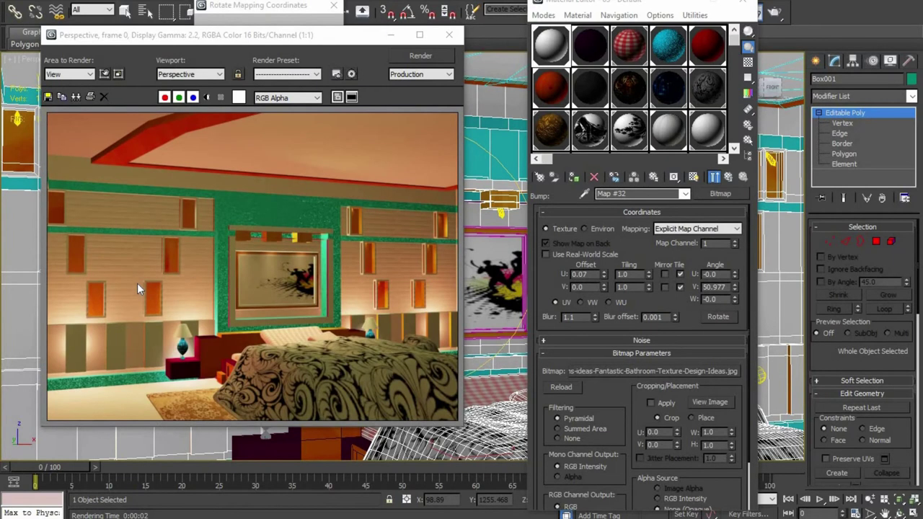
{"action": "left_click", "coordinate": [615, 343]}
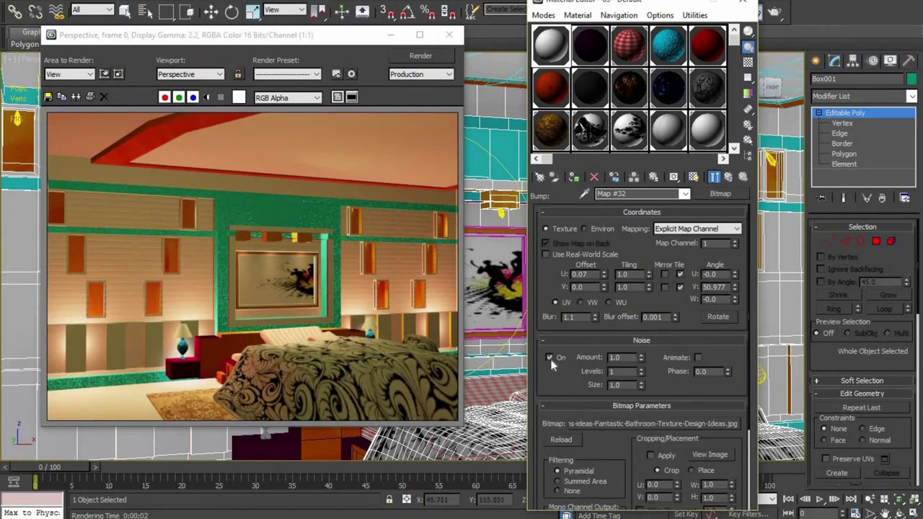
{"action": "left_click_drag", "start_coordinate": [640, 358], "coordinate": [643, 374]}
{"action": "key", "text": "shift+q"}
{"action": "key", "text": "shift+q"}
{"action": "right_click", "coordinate": [641, 373]}
{"action": "key", "text": "shift+q"}
{"action": "left_click_drag", "start_coordinate": [643, 385], "coordinate": [641, 399]}
{"action": "key", "text": "shift+q"}
Step: Animate the noise with phase 0.36 and render the bedroom again
{"action": "key", "text": "shift+q"}
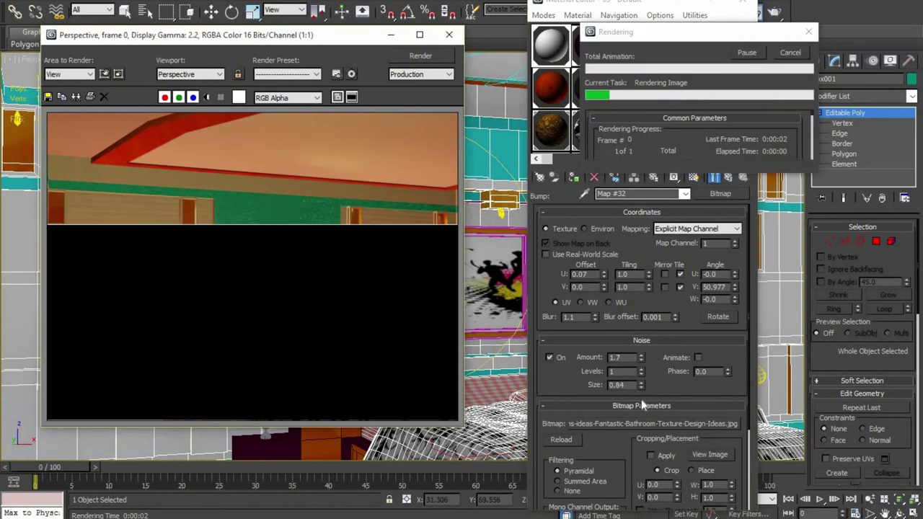
{"action": "left_click", "coordinate": [698, 357]}
{"action": "left_click_drag", "start_coordinate": [728, 372], "coordinate": [736, 346]}
{"action": "key", "text": "shift+q"}
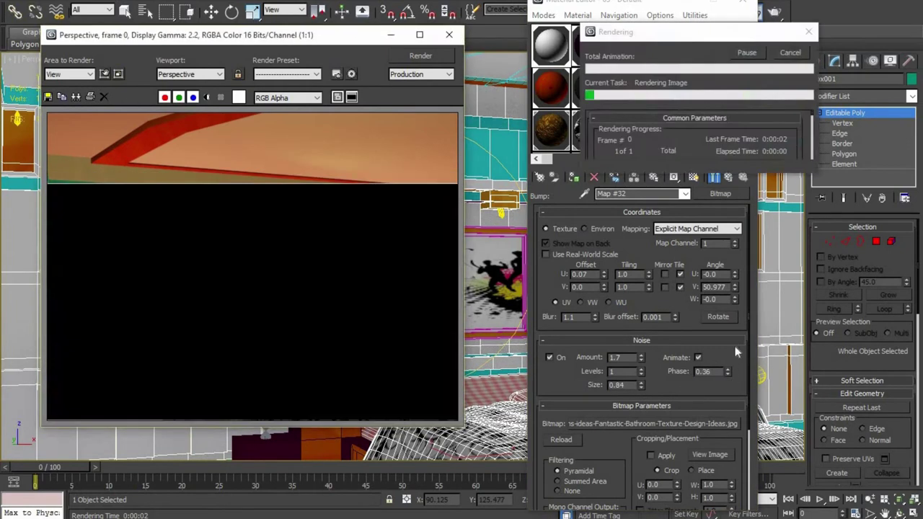
{"action": "left_click", "coordinate": [450, 34]}
{"action": "key", "text": "shift+q"}
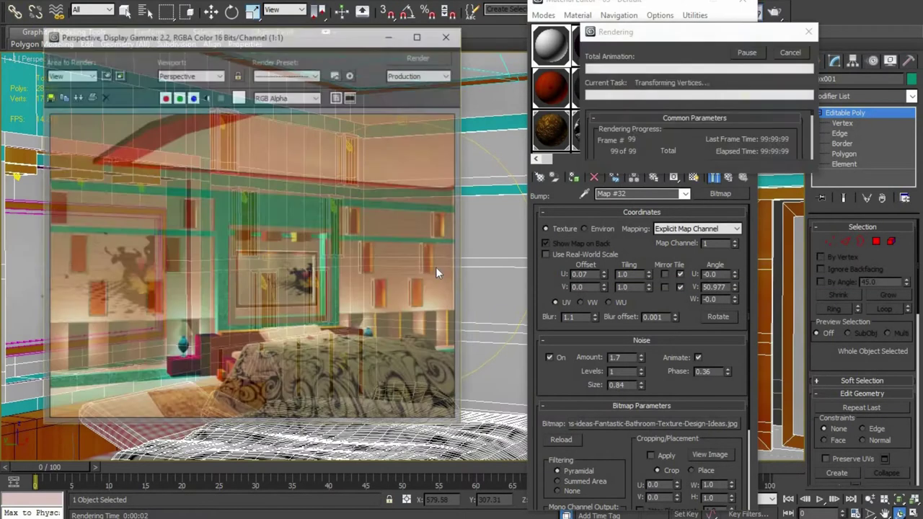
Step: Test-render the door close-up, then orbit to the picture wall and render the wall bump
{"action": "left_click", "coordinate": [449, 35]}
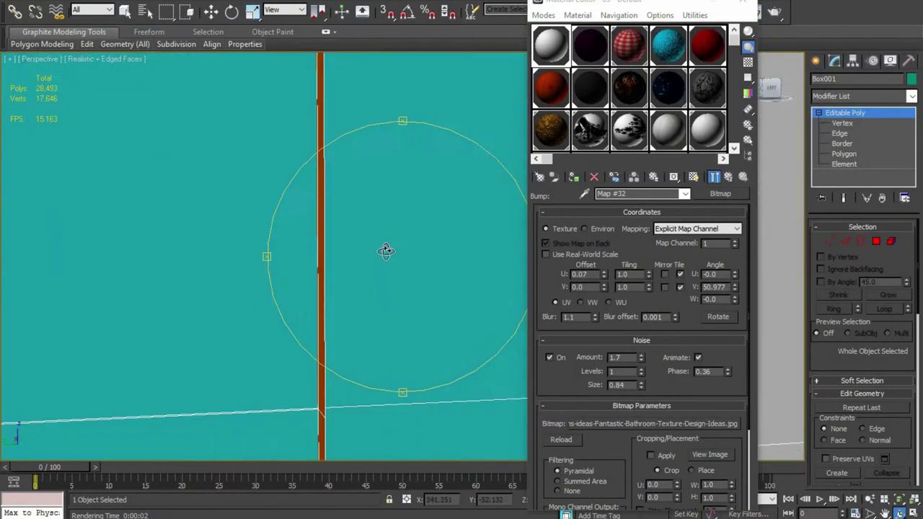
{"action": "scroll", "coordinate": [358, 268], "scroll_direction": "down", "scroll_amount": 5}
{"action": "key", "text": "shift+q"}
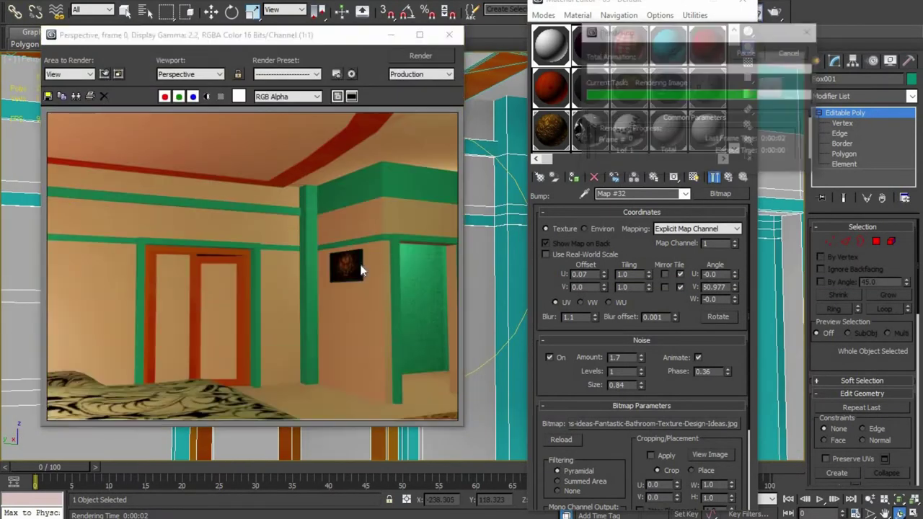
{"action": "left_click", "coordinate": [445, 35]}
{"action": "scroll", "coordinate": [309, 253], "scroll_direction": "up", "scroll_amount": 5}
{"action": "key", "text": "shift+q"}
{"action": "left_click", "coordinate": [448, 35]}
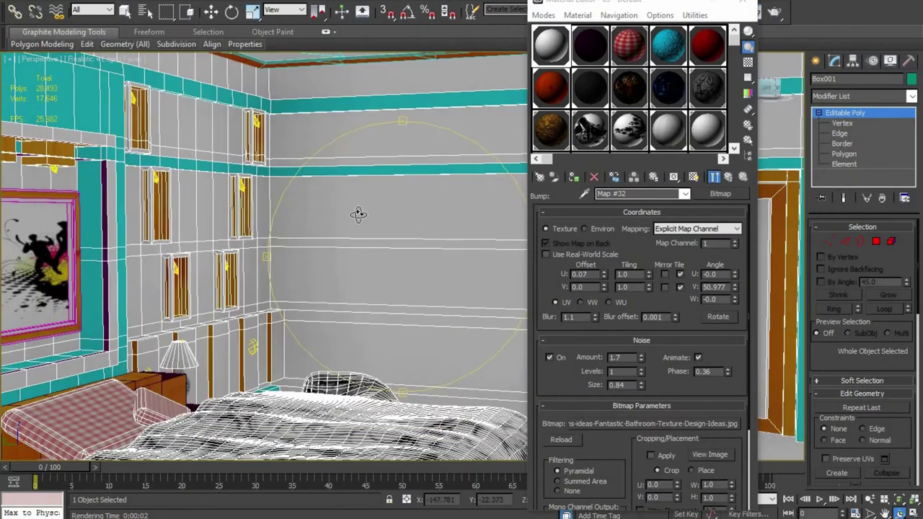
{"action": "middle_click_drag", "start_coordinate": [356, 213], "coordinate": [559, 485], "text": "alt"}
{"action": "key", "text": "shift+q"}
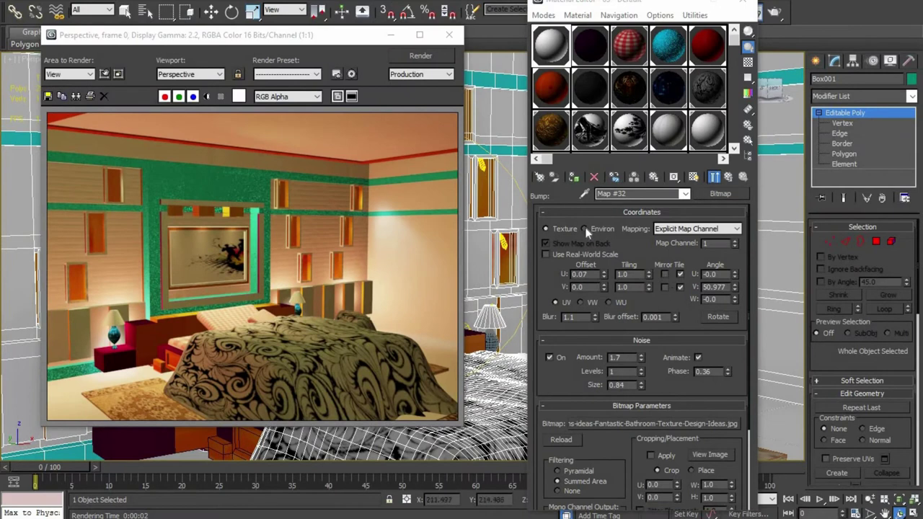
{"action": "key", "text": "shift+q"}
Step: Try bump map channel 2 past missing-coordinates warnings, settle on channel 1, and return to the maps list
{"action": "key", "text": "shift+q"}
{"action": "left_click", "coordinate": [736, 240]}
{"action": "key", "text": "shift+q"}
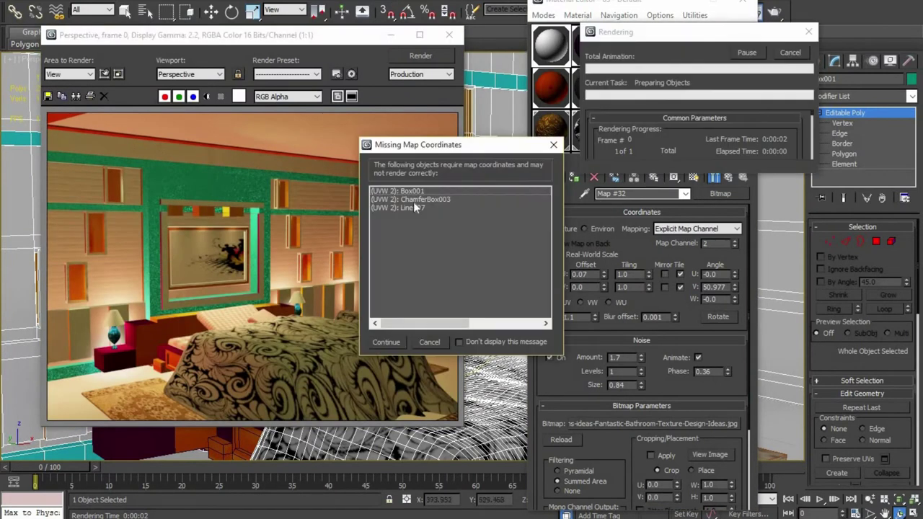
{"action": "left_click", "coordinate": [395, 341]}
{"action": "key", "text": "shift+q"}
{"action": "left_click", "coordinate": [393, 342]}
{"action": "key", "text": "shift+q"}
{"action": "left_click", "coordinate": [386, 342]}
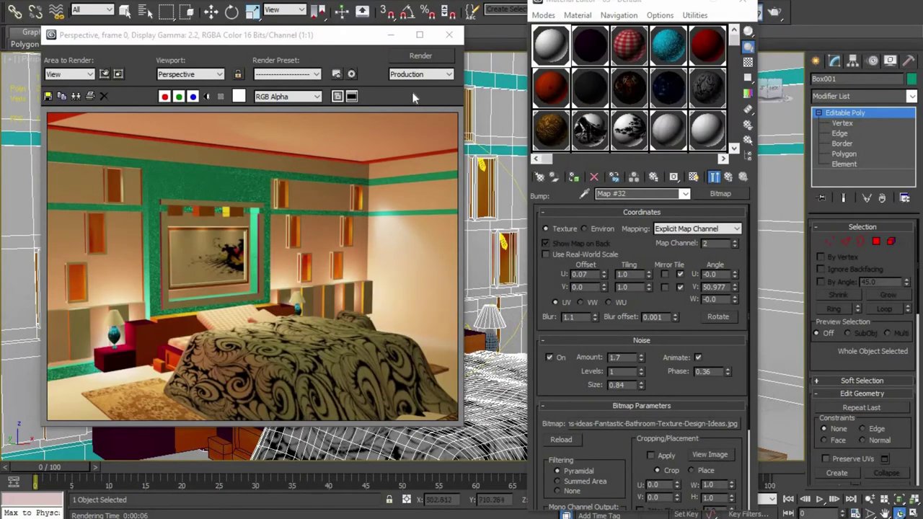
{"action": "double_click", "coordinate": [736, 241]}
{"action": "key", "text": "shift+q"}
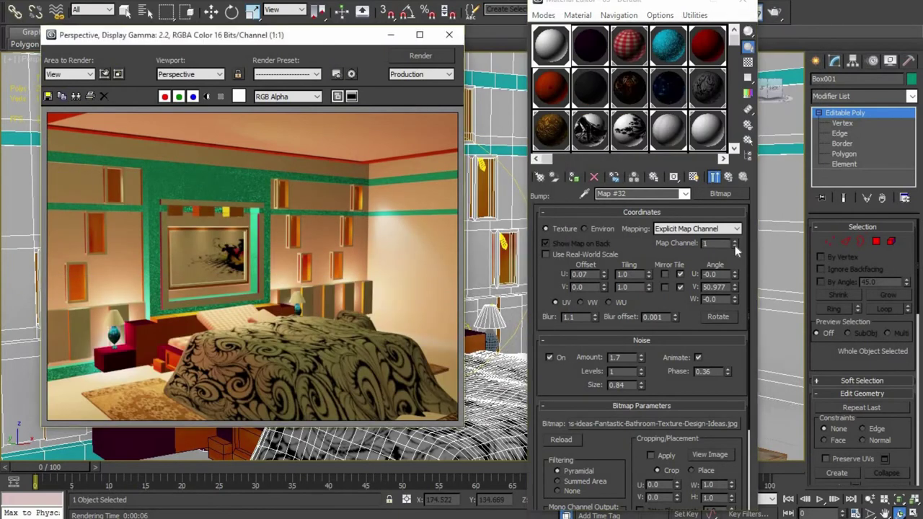
{"action": "left_click", "coordinate": [448, 34]}
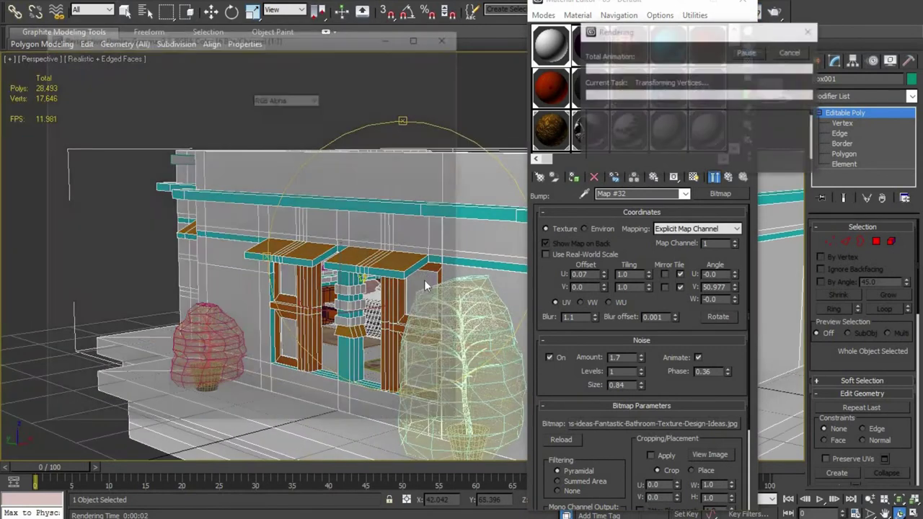
{"action": "key", "text": "shift+q"}
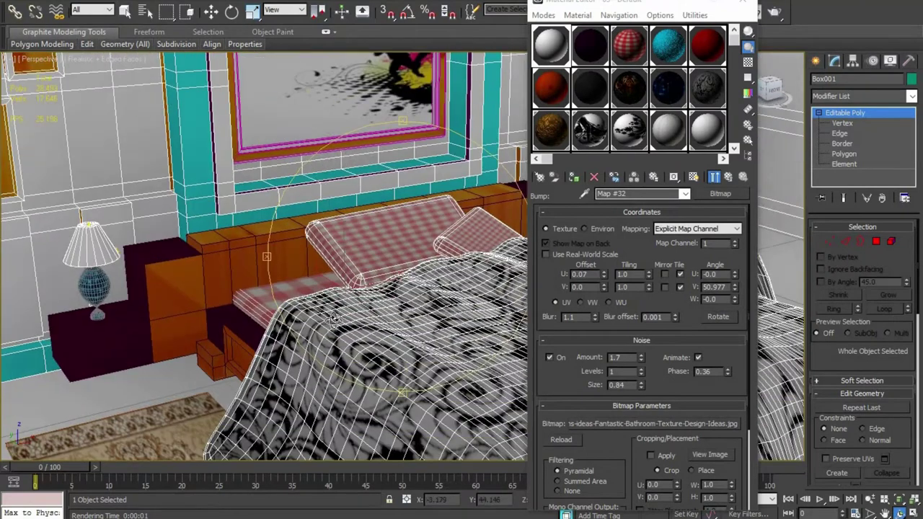
{"action": "left_click", "coordinate": [641, 418]}
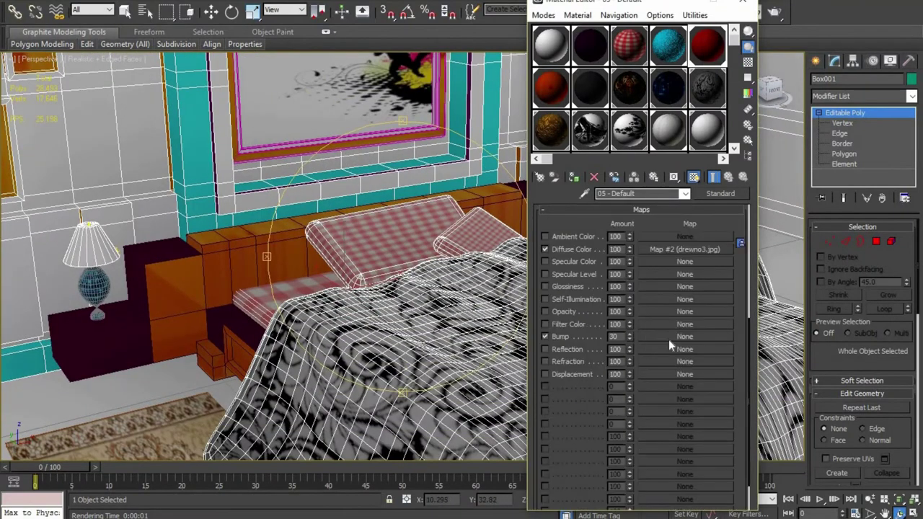
Step: Load ss.jpg as the 05 - Default bump bitmap and test-render the bedroom
{"action": "left_click", "coordinate": [675, 350]}
{"action": "double_click", "coordinate": [391, 103]}
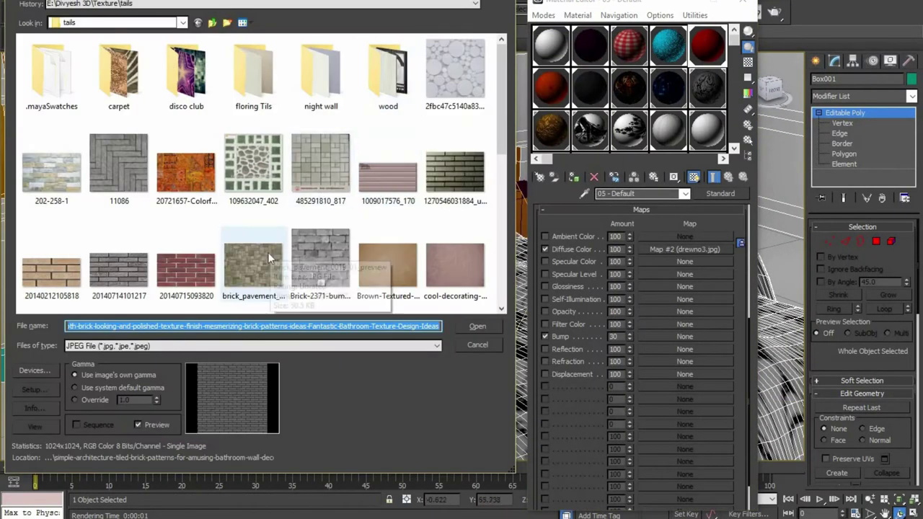
{"action": "scroll", "coordinate": [269, 252], "scroll_direction": "down", "scroll_amount": 10}
{"action": "scroll", "coordinate": [268, 252], "scroll_direction": "down", "scroll_amount": 2}
{"action": "double_click", "coordinate": [188, 208]}
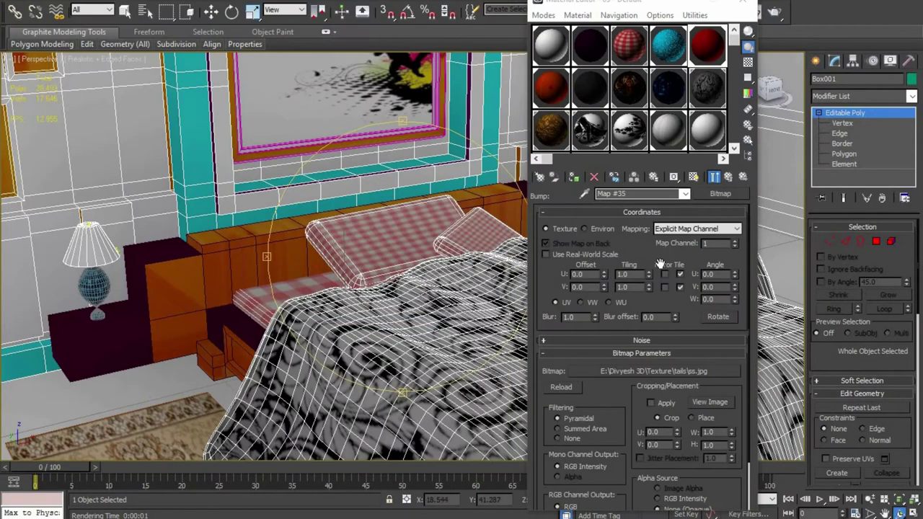
{"action": "key", "text": "shift+q"}
Step: Toggle Show Shaded Material for the ss.jpg bump and compare repeated bedroom renders
{"action": "left_click", "coordinate": [693, 178]}
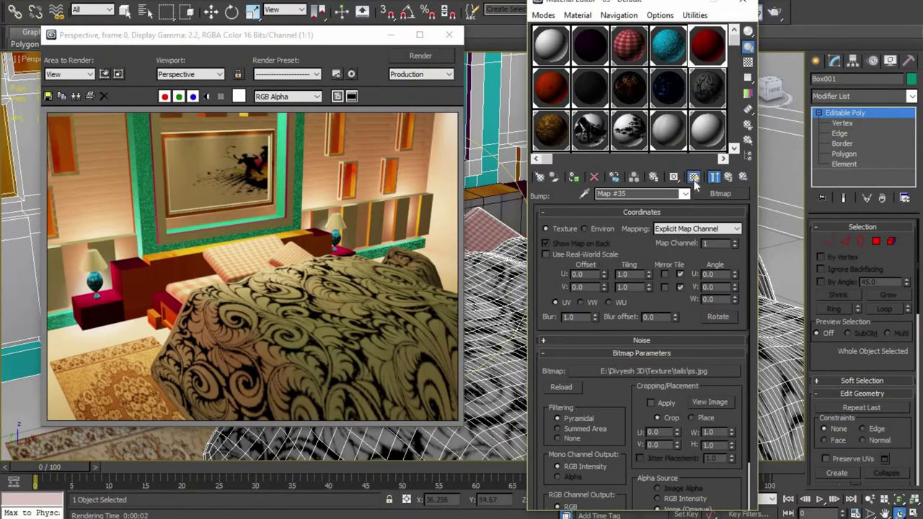
{"action": "left_click", "coordinate": [448, 36]}
{"action": "key", "text": "shift+q"}
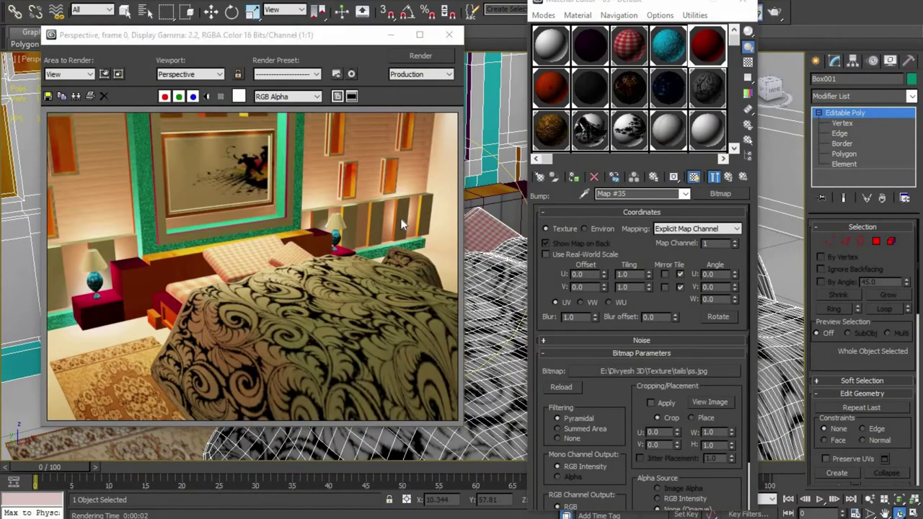
{"action": "key", "text": "shift+q"}
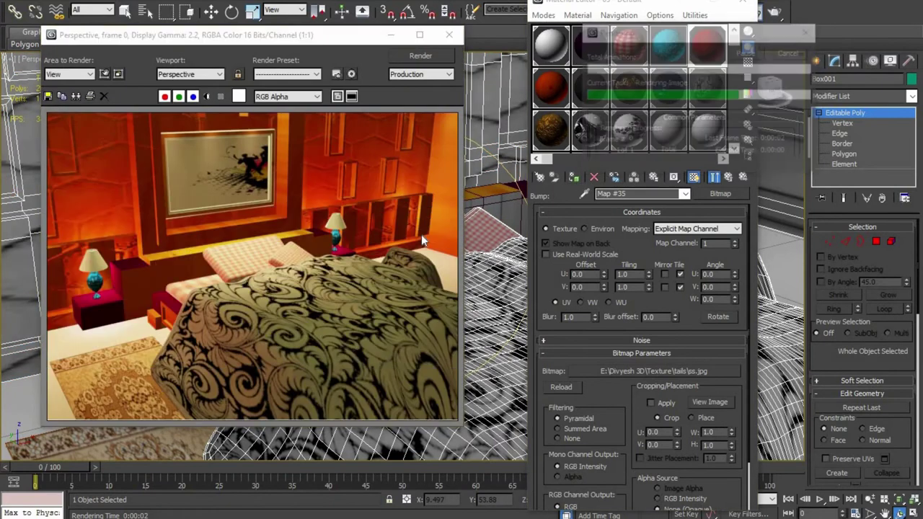
{"action": "left_click", "coordinate": [728, 177]}
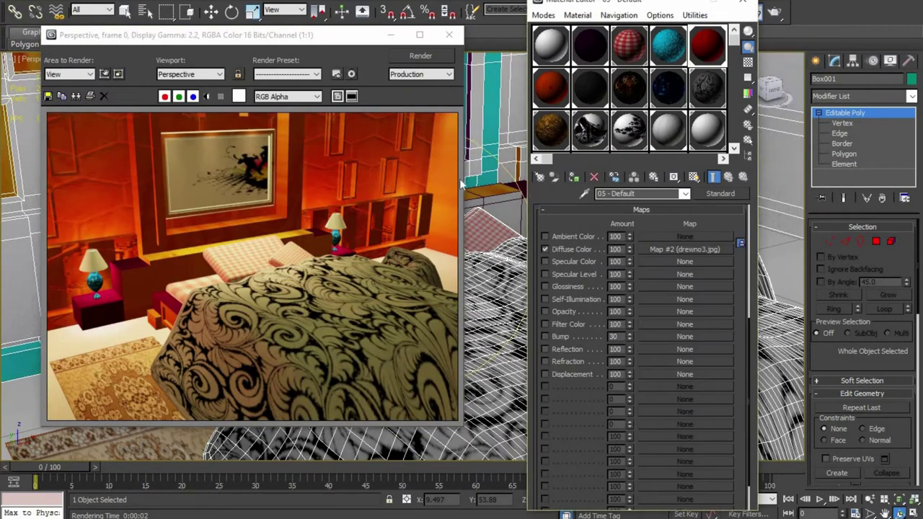
{"action": "left_click", "coordinate": [448, 35]}
{"action": "key", "text": "shift+q"}
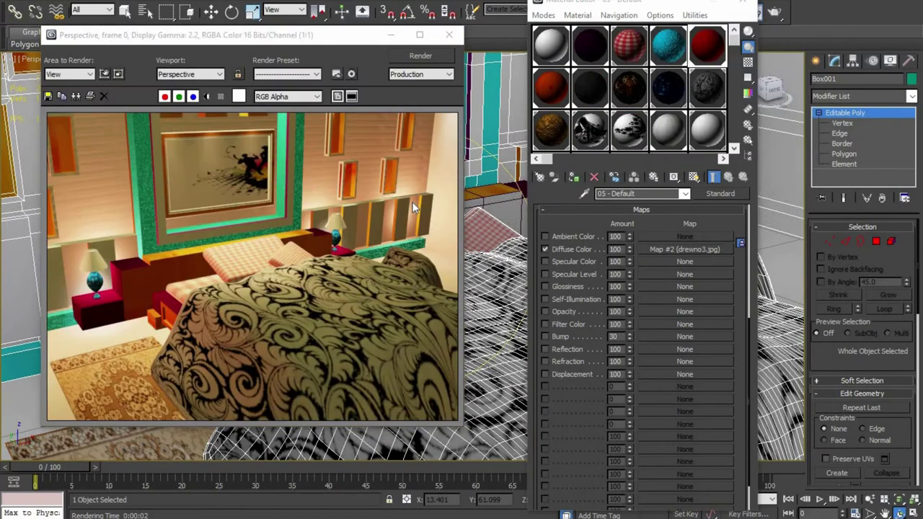
{"action": "left_click", "coordinate": [449, 35]}
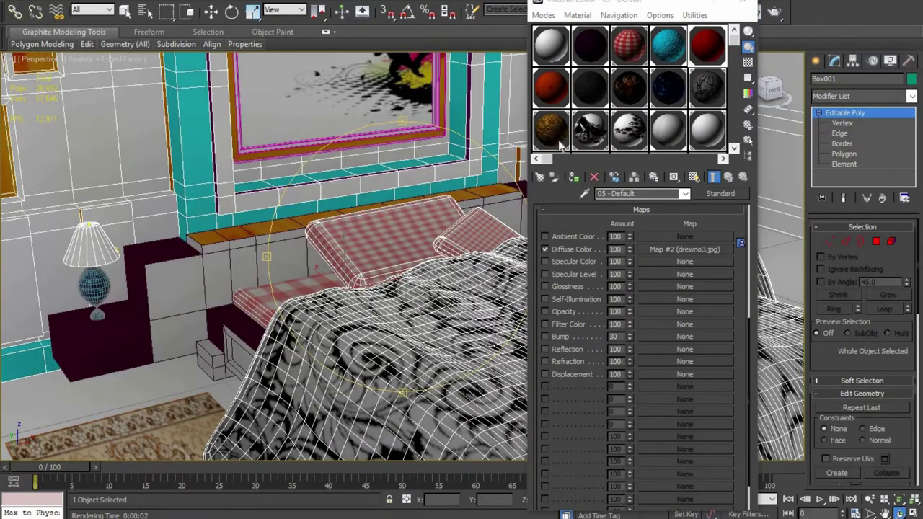
{"action": "left_click", "coordinate": [694, 177]}
{"action": "left_click", "coordinate": [574, 178]}
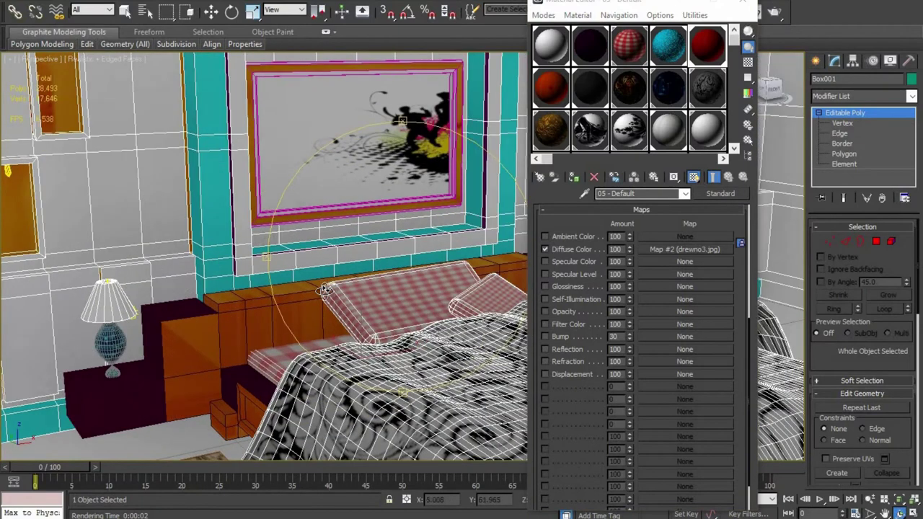
Step: Give material 07 - Default a bump bitmap of the brown contemporary rug JPG and test-render it
{"action": "left_click", "coordinate": [556, 87]}
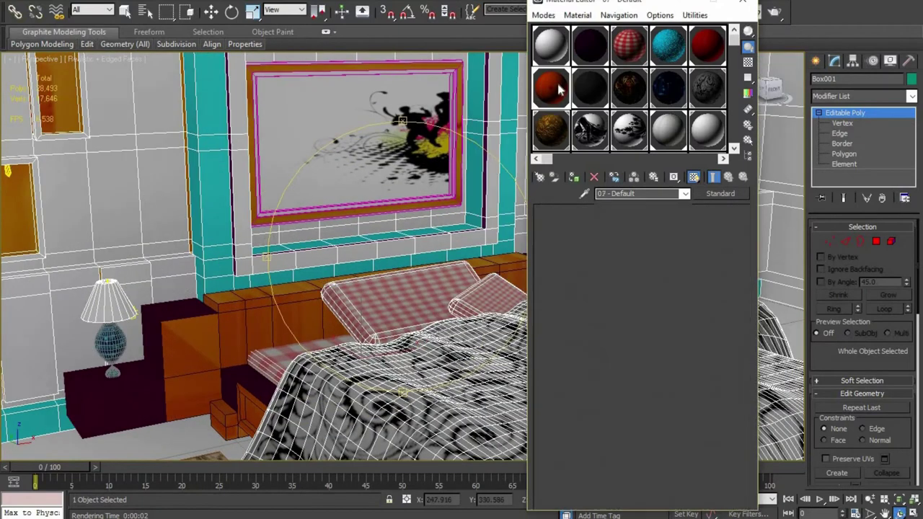
{"action": "left_click", "coordinate": [652, 336]}
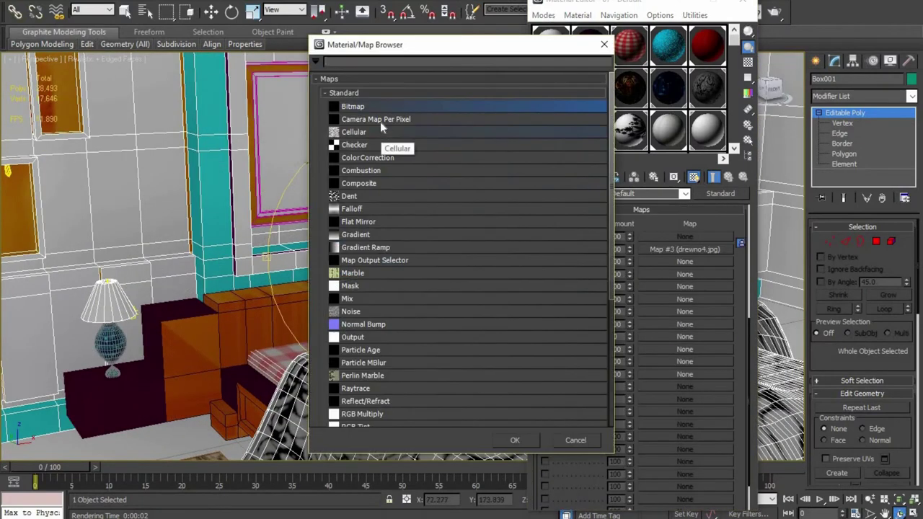
{"action": "double_click", "coordinate": [354, 106]}
{"action": "double_click", "coordinate": [118, 68]}
{"action": "left_click", "coordinate": [185, 69]}
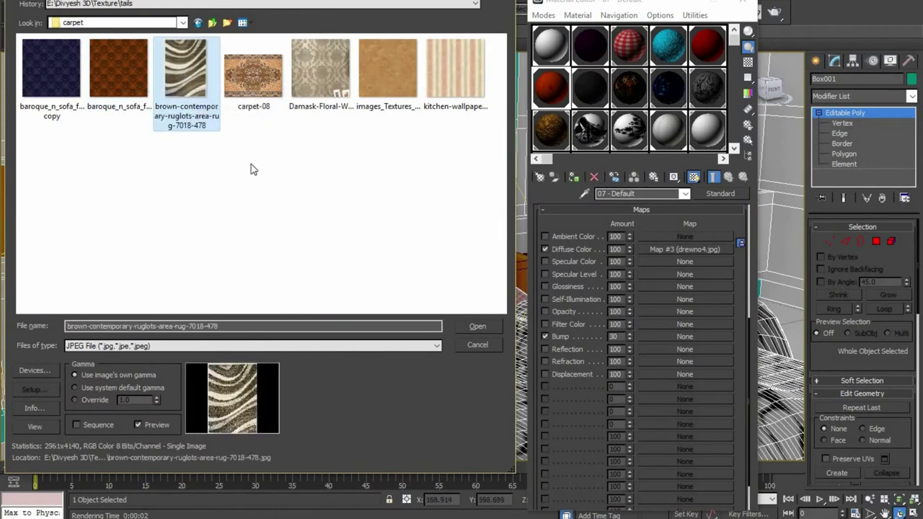
{"action": "left_click", "coordinate": [464, 326]}
{"action": "left_click_drag", "start_coordinate": [618, 444], "coordinate": [626, 261]}
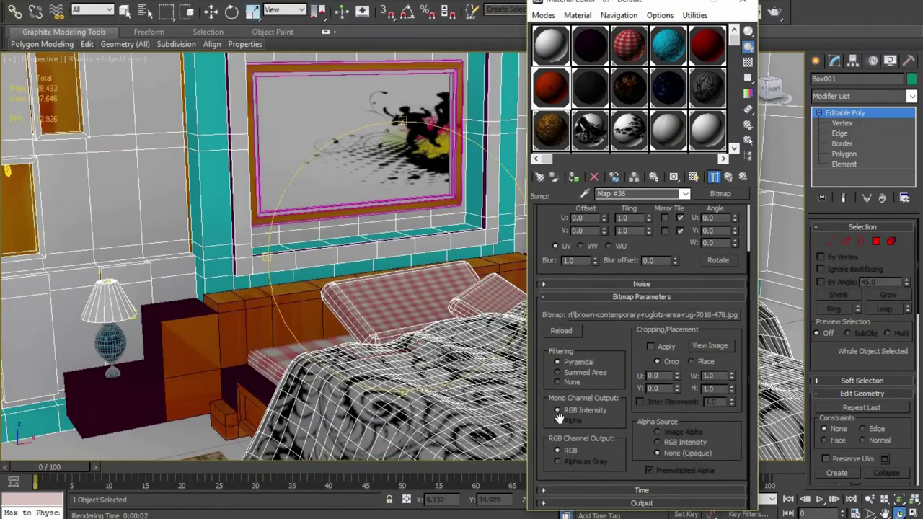
{"action": "key", "text": "shift+q"}
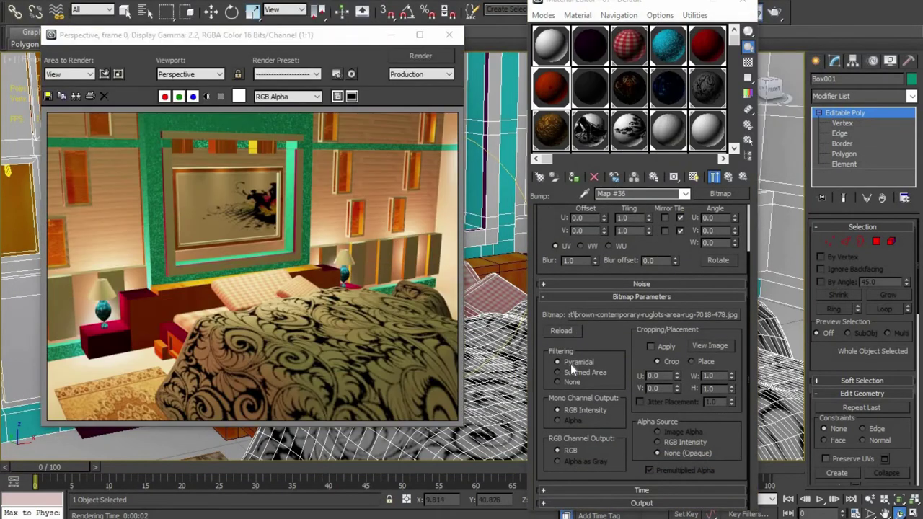
{"action": "left_click", "coordinate": [450, 35]}
{"action": "left_click_drag", "start_coordinate": [676, 292], "coordinate": [672, 347]}
{"action": "left_click", "coordinate": [697, 229]}
Step: Try Vertex Color Channel mapping, then restore Explicit Map Channel after the missing-coordinates warning
{"action": "left_click", "coordinate": [685, 247]}
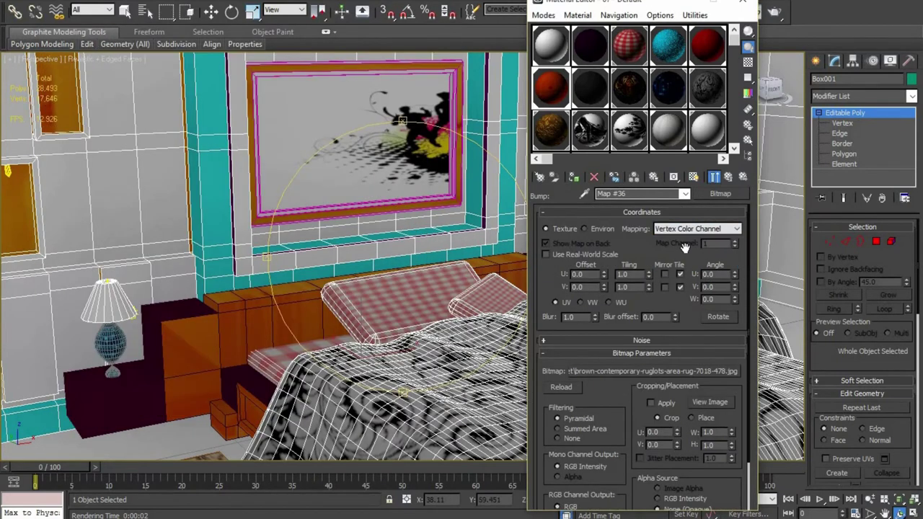
{"action": "key", "text": "shift+q"}
{"action": "left_click", "coordinate": [461, 344]}
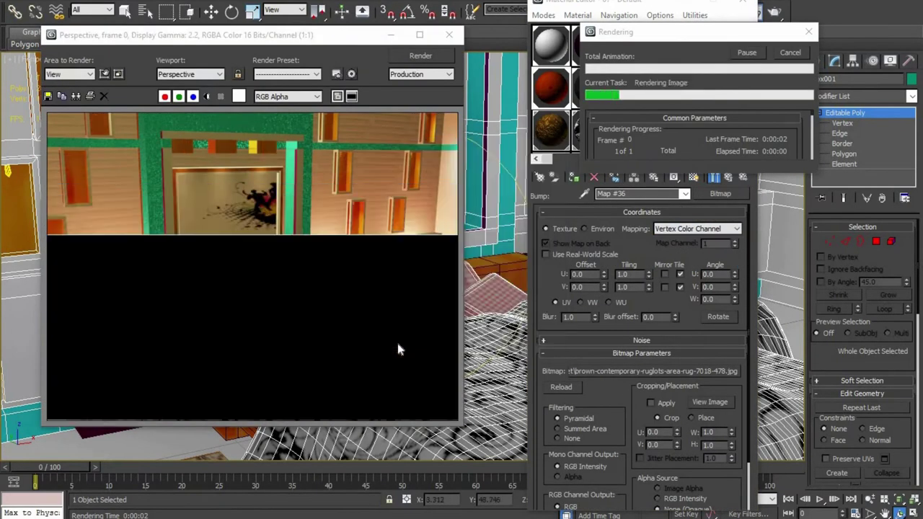
{"action": "left_click", "coordinate": [449, 35]}
{"action": "left_click", "coordinate": [697, 229]}
{"action": "left_click", "coordinate": [669, 239]}
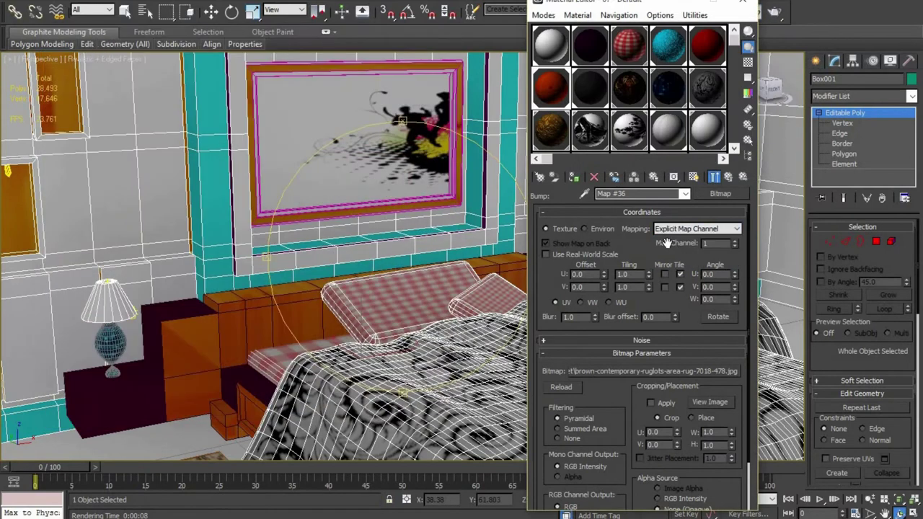
{"action": "key", "text": "shift+q"}
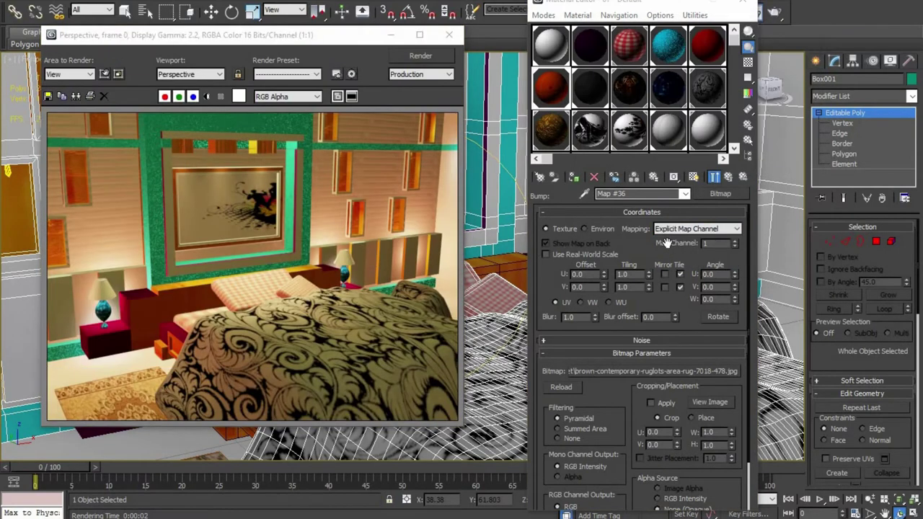
Step: Compare WU and UV map projections in test renders, ending on UV
{"action": "left_click", "coordinate": [584, 308]}
{"action": "key", "text": "shift+q"}
{"action": "left_click", "coordinate": [608, 306]}
{"action": "key", "text": "shift+q"}
{"action": "left_click", "coordinate": [554, 303]}
{"action": "key", "text": "shift+q"}
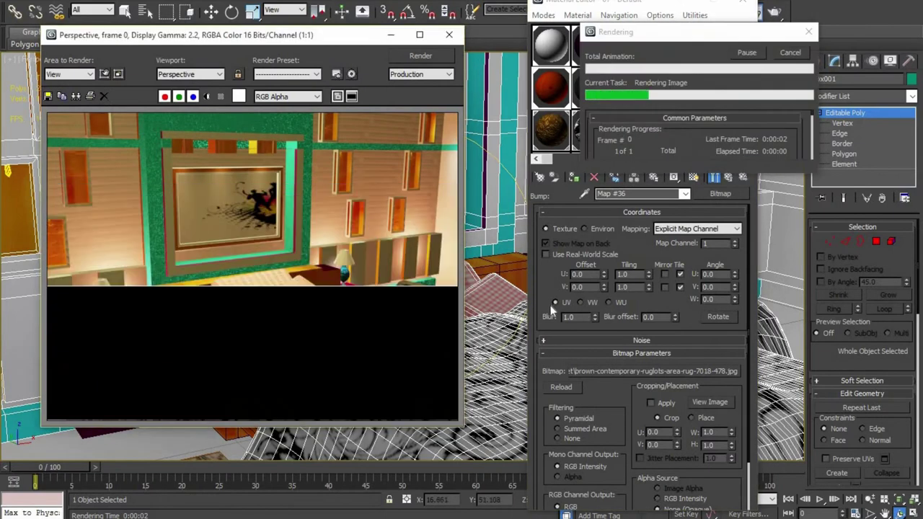
Step: Swap in the damask wallpaper with Environ Screen mapping and render the left wall with lamps
{"action": "left_click", "coordinate": [621, 370]}
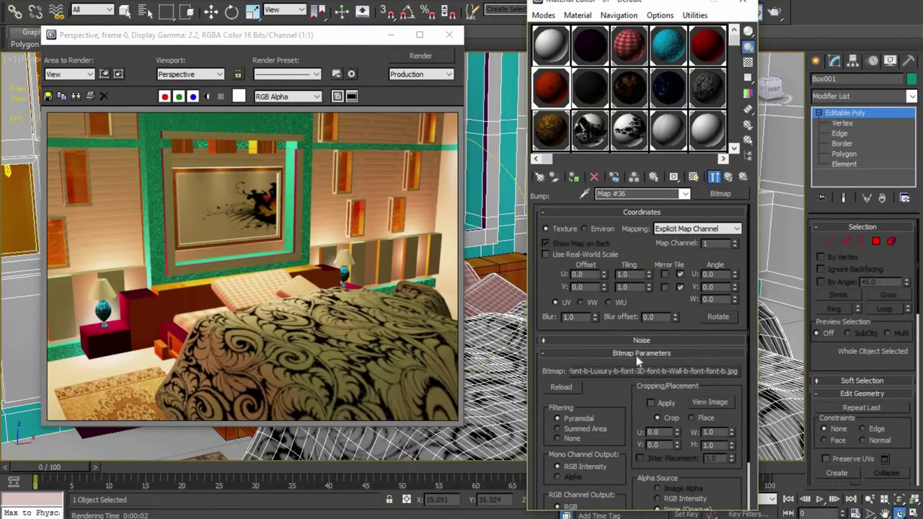
{"action": "left_click", "coordinate": [584, 229]}
{"action": "key", "text": "shift+q"}
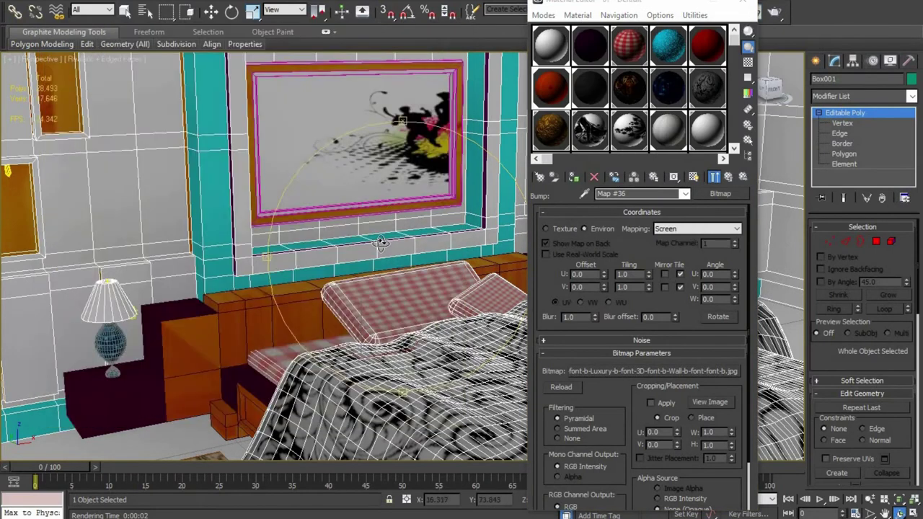
{"action": "middle_click_drag", "start_coordinate": [381, 243], "coordinate": [383, 257], "text": "alt"}
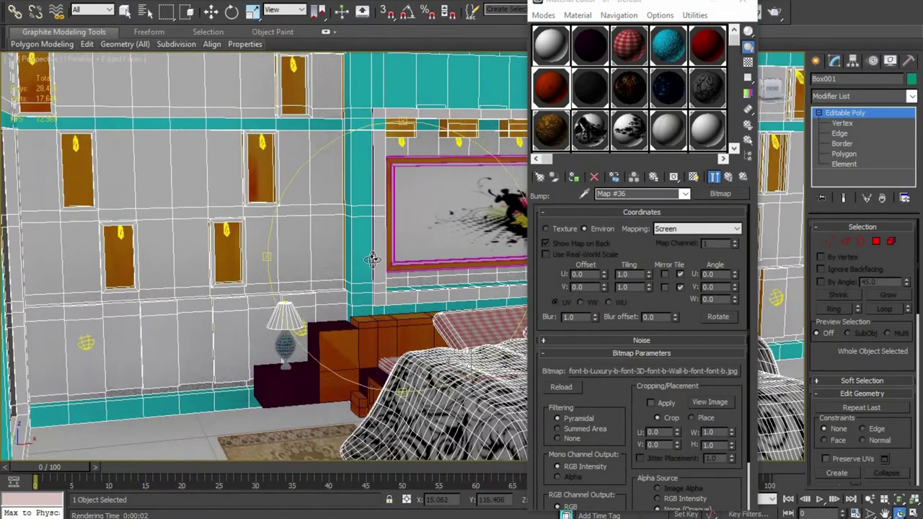
{"action": "key", "text": "shift+q"}
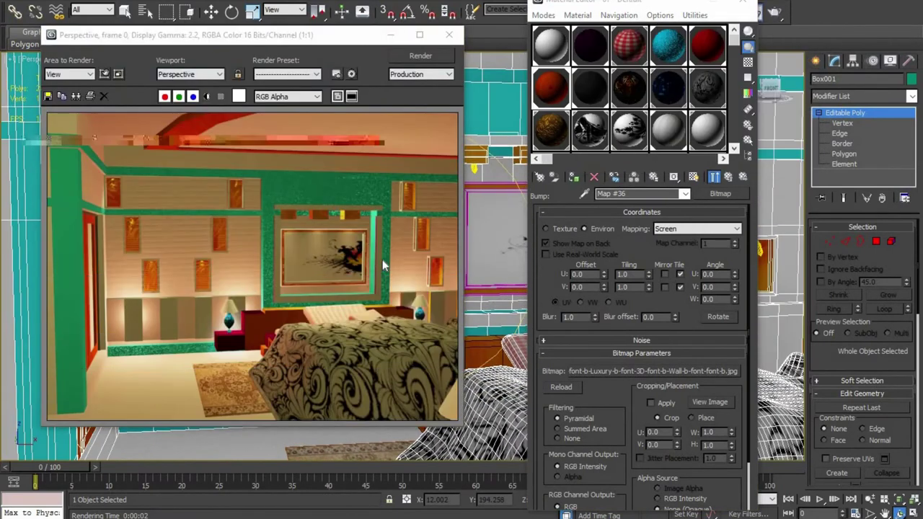
{"action": "left_click", "coordinate": [628, 373]}
Step: Load 1475468.jpg from Texture > disco club as the bump image and render the bedroom
{"action": "left_click", "coordinate": [585, 66]}
{"action": "left_click", "coordinate": [490, 244]}
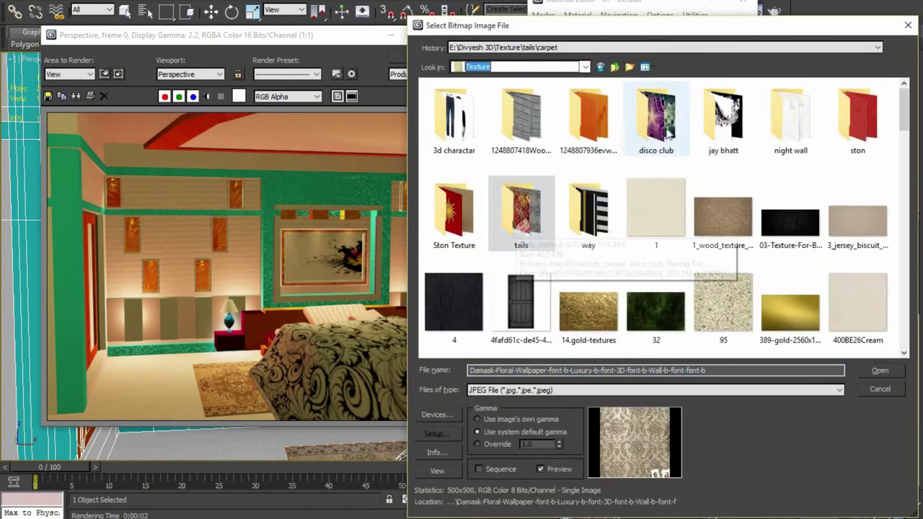
{"action": "double_click", "coordinate": [668, 133]}
{"action": "left_click", "coordinate": [584, 123]}
{"action": "left_click", "coordinate": [877, 371]}
{"action": "key", "text": "shift+q"}
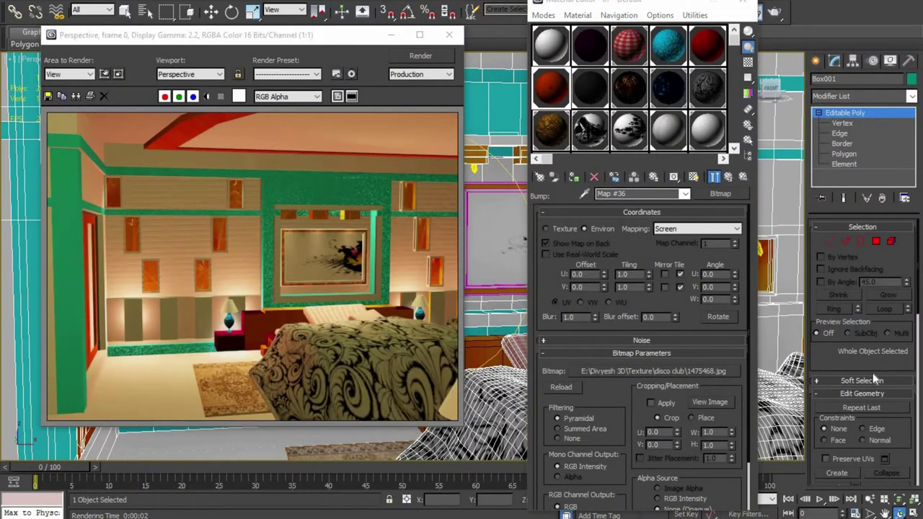
Step: Test-render the picture-frame wall and tweak the bump map blur to 1.11 and its blur offset
{"action": "left_click", "coordinate": [448, 34]}
{"action": "scroll", "coordinate": [322, 247], "scroll_direction": "up", "scroll_amount": 5}
{"action": "scroll", "coordinate": [323, 247], "scroll_direction": "up", "scroll_amount": 3}
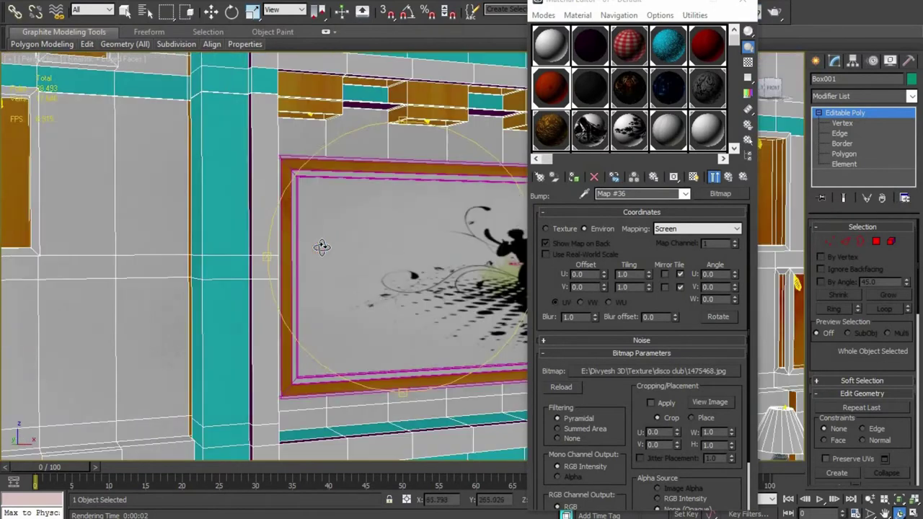
{"action": "key", "text": "shift+q"}
{"action": "left_click", "coordinate": [598, 316]}
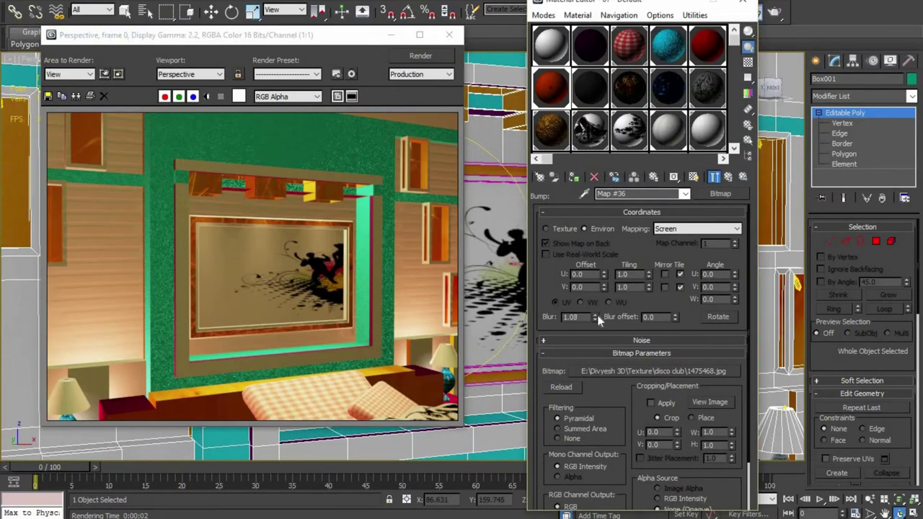
{"action": "left_click", "coordinate": [598, 317]}
{"action": "left_click", "coordinate": [676, 316]}
{"action": "left_click", "coordinate": [673, 320]}
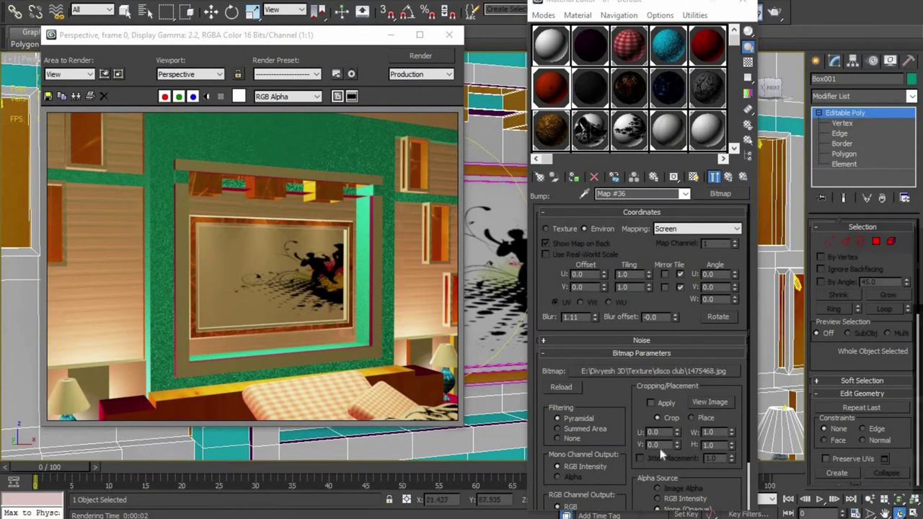
Step: Mark a crop region on the 1475468.jpg bump bitmap in the View Image preview
{"action": "left_click", "coordinate": [710, 402]}
{"action": "left_click_drag", "start_coordinate": [159, 296], "coordinate": [278, 297]}
{"action": "left_click_drag", "start_coordinate": [774, 293], "coordinate": [624, 301]}
{"action": "left_click_drag", "start_coordinate": [280, 291], "coordinate": [366, 283]}
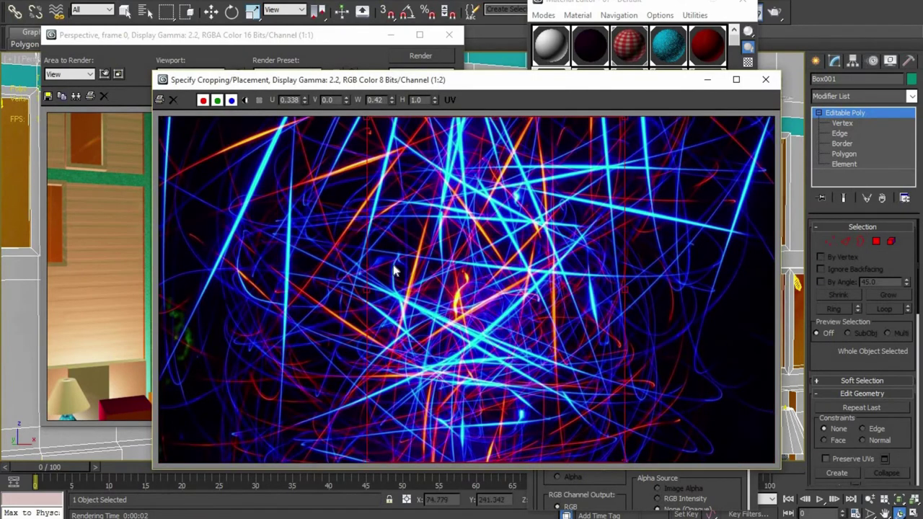
{"action": "left_click_drag", "start_coordinate": [494, 119], "coordinate": [490, 225]}
{"action": "left_click_drag", "start_coordinate": [503, 441], "coordinate": [503, 437]}
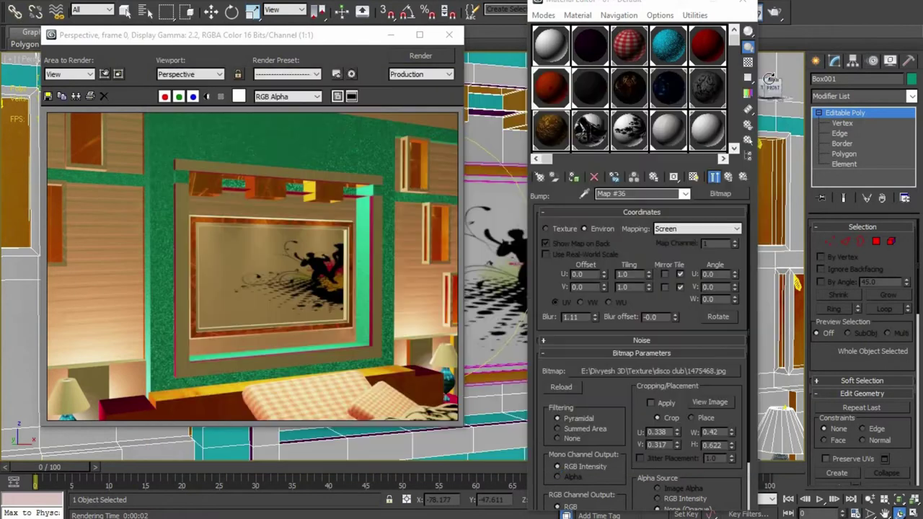
{"action": "left_click", "coordinate": [704, 402]}
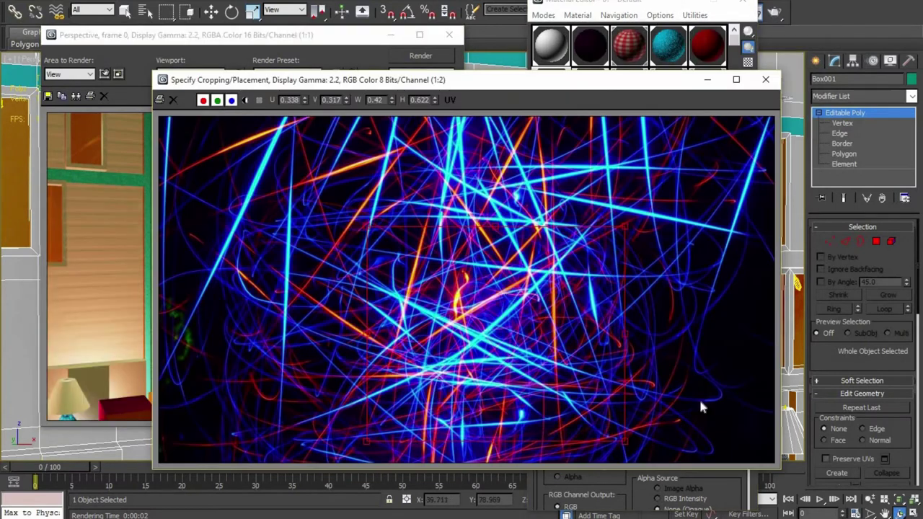
{"action": "left_click", "coordinate": [765, 79]}
Step: Try Placement mode for the region and adjust its U offset, then orbit around the wall
{"action": "left_click", "coordinate": [693, 418]}
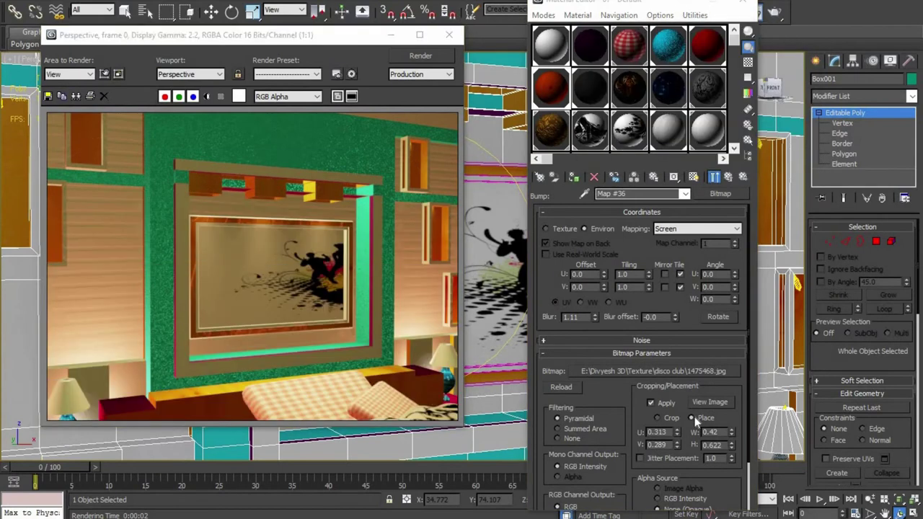
{"action": "left_click", "coordinate": [676, 433]}
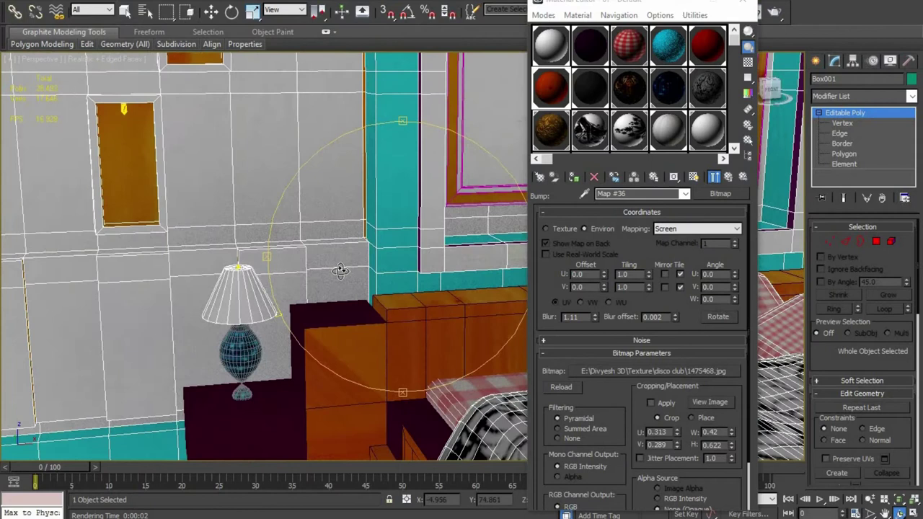
{"action": "mouse_move", "coordinate": [340, 267]}
{"action": "middle_mouse_down", "text": "alt"}
{"action": "mouse_move", "coordinate": [349, 252]}
{"action": "mouse_move", "coordinate": [340, 242]}
{"action": "middle_mouse_up", "text": "alt"}
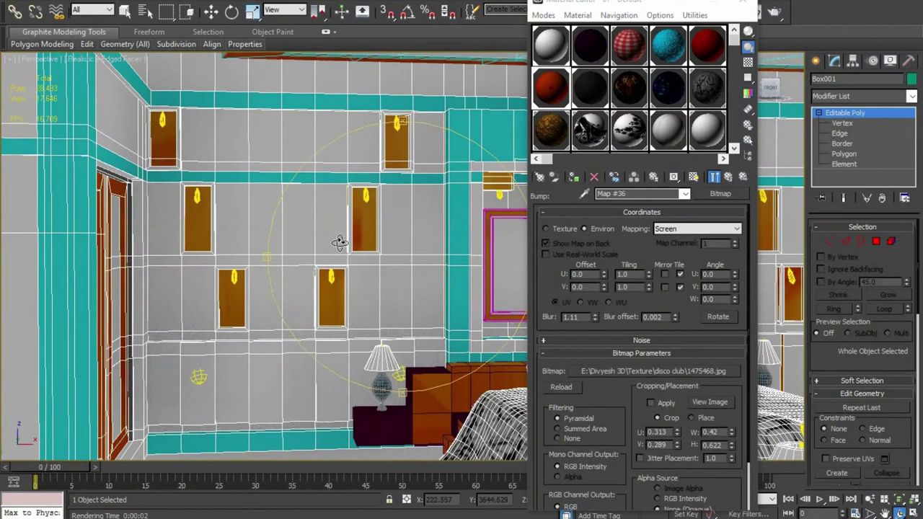
Step: Render the bedroom perspective view three times, zooming out before the last render
{"action": "key", "text": "shift+q"}
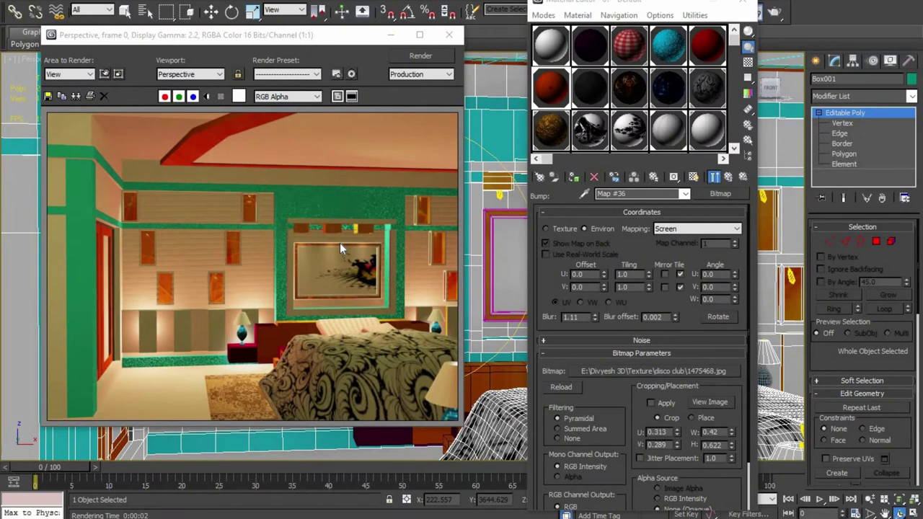
{"action": "left_click", "coordinate": [448, 35]}
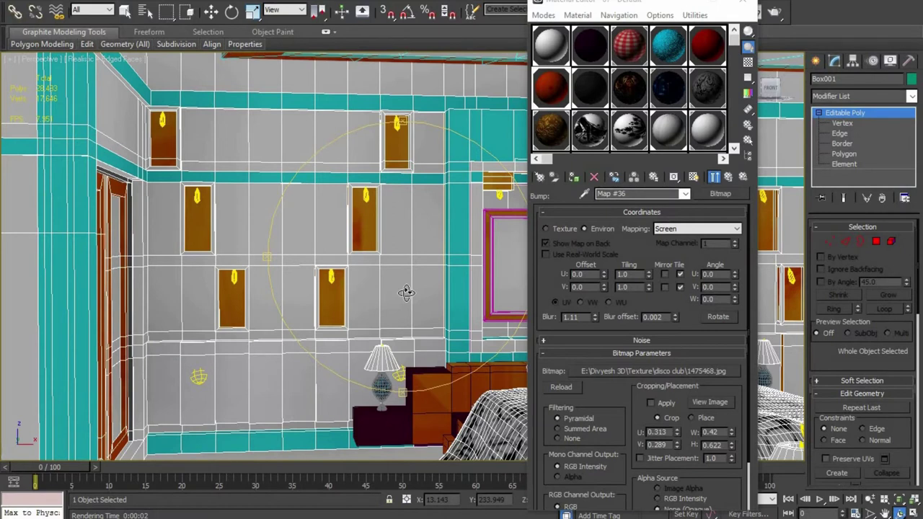
{"action": "key", "text": "shift+q"}
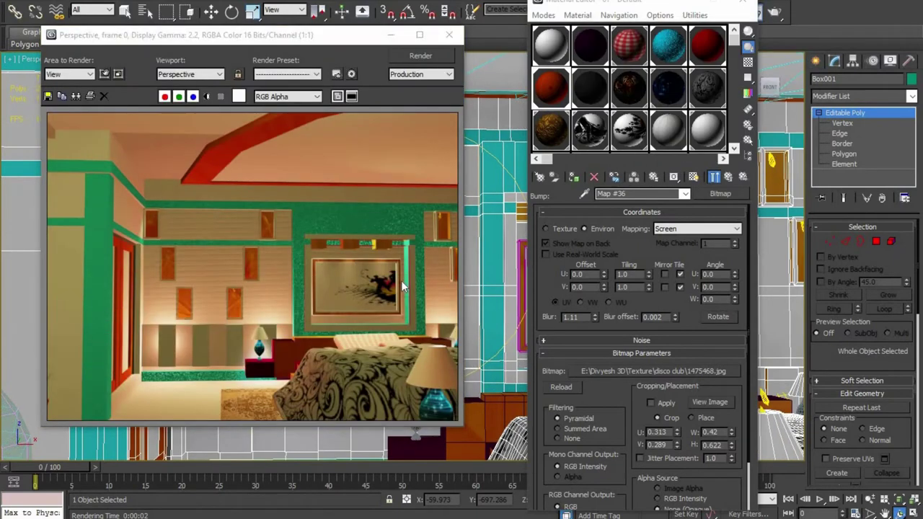
{"action": "left_click", "coordinate": [448, 34]}
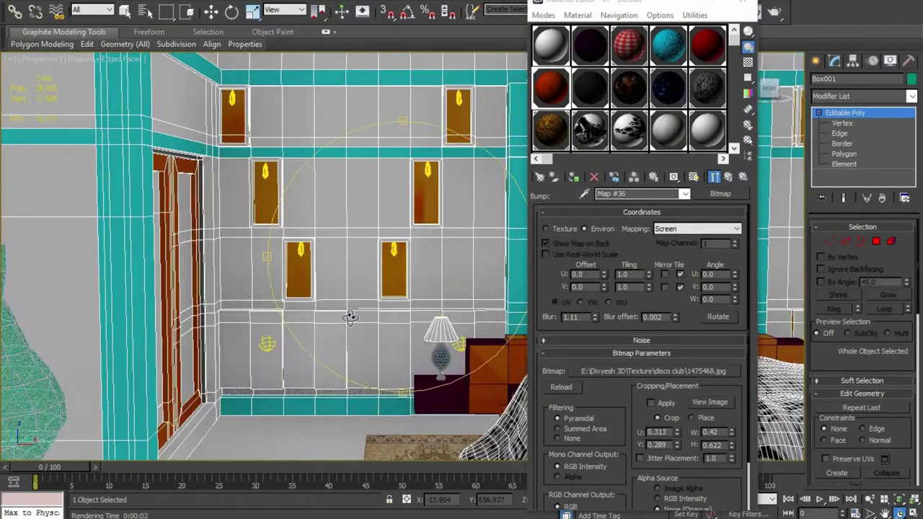
{"action": "scroll", "coordinate": [350, 317], "scroll_direction": "down", "scroll_amount": 1}
{"action": "key", "text": "shift+q"}
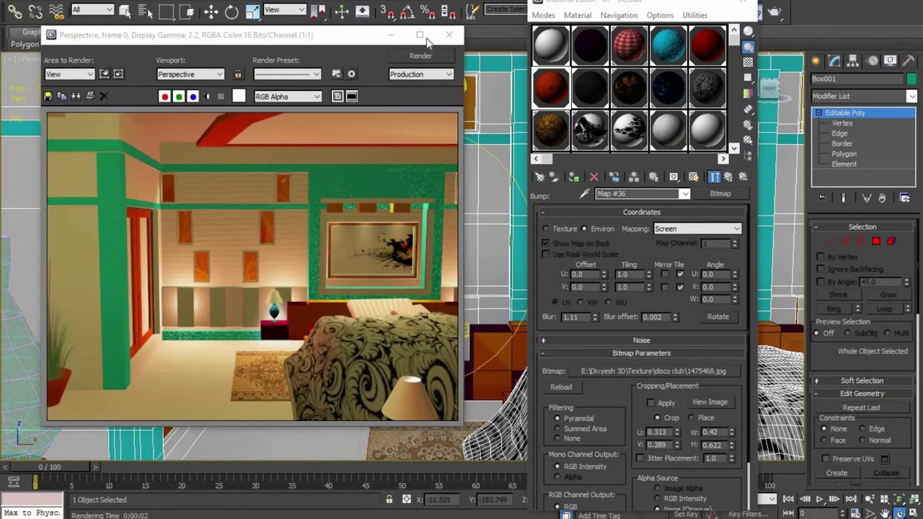
Step: Set 05 - Default's drewno3.jpg diffuse map to Explicit Map Channel and show it in the viewport
{"action": "left_click", "coordinate": [448, 35]}
{"action": "left_click", "coordinate": [701, 45]}
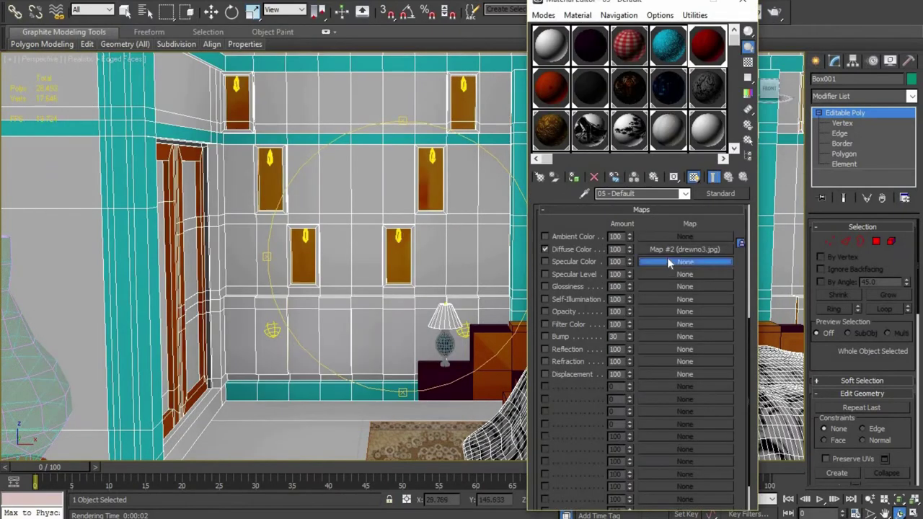
{"action": "key", "text": "shift+q"}
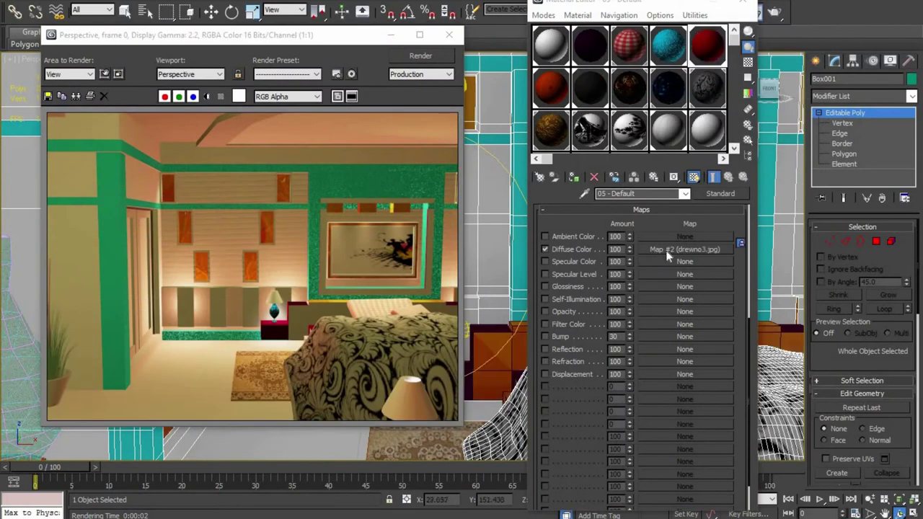
{"action": "left_click", "coordinate": [655, 250]}
{"action": "left_click", "coordinate": [692, 258]}
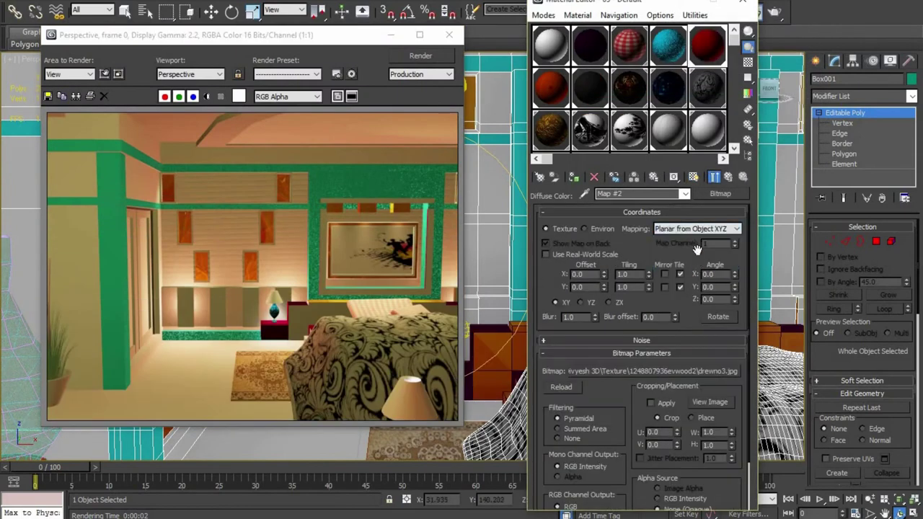
{"action": "left_click", "coordinate": [697, 229]}
{"action": "left_click", "coordinate": [691, 240]}
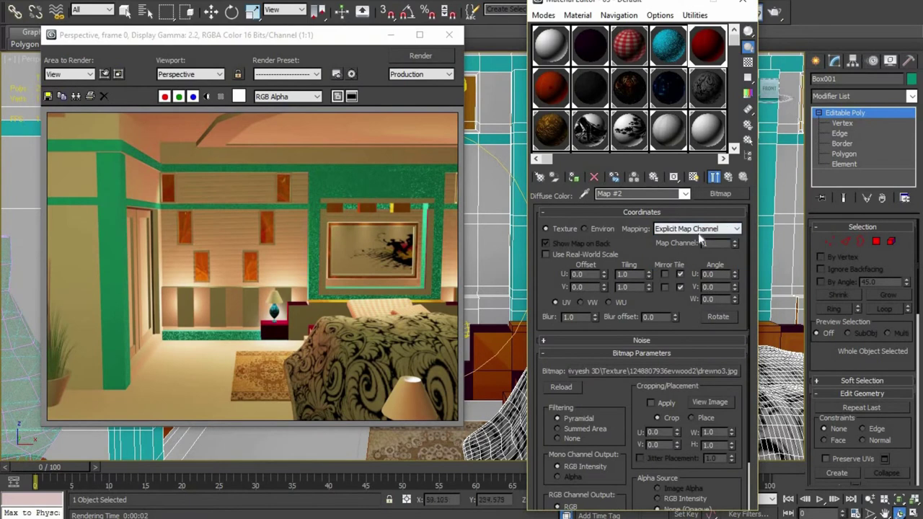
{"action": "left_click", "coordinate": [693, 178]}
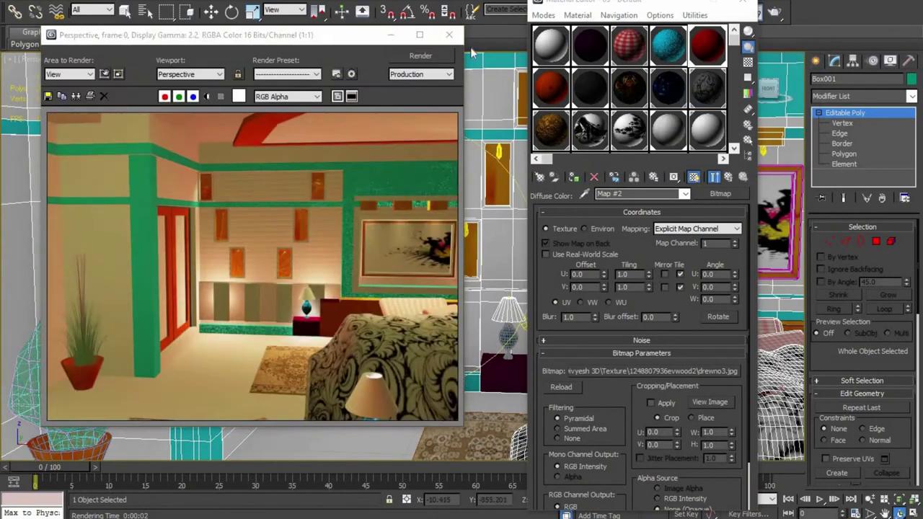
Step: Keep the drewno3 texture, assign then undo the wood material, and render the bed wall view
{"action": "left_click", "coordinate": [449, 35]}
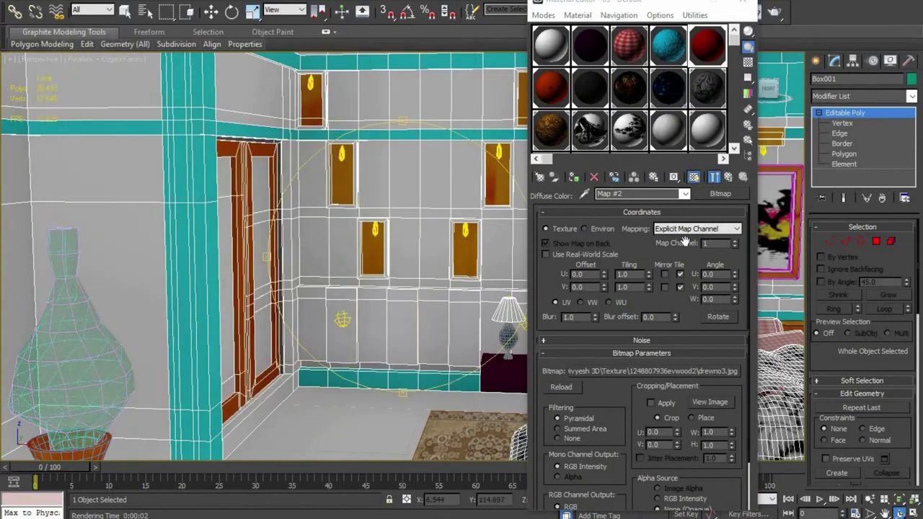
{"action": "left_click", "coordinate": [588, 370]}
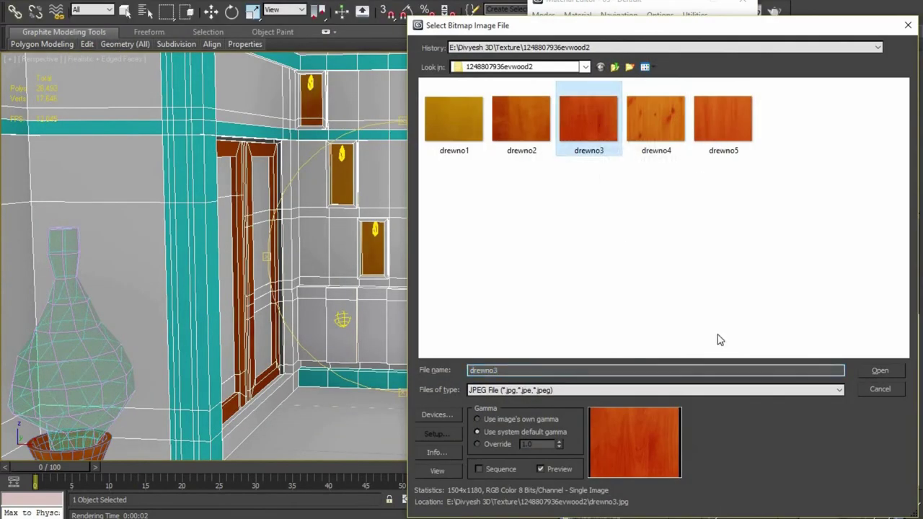
{"action": "left_click", "coordinate": [869, 366]}
{"action": "left_click", "coordinate": [575, 179]}
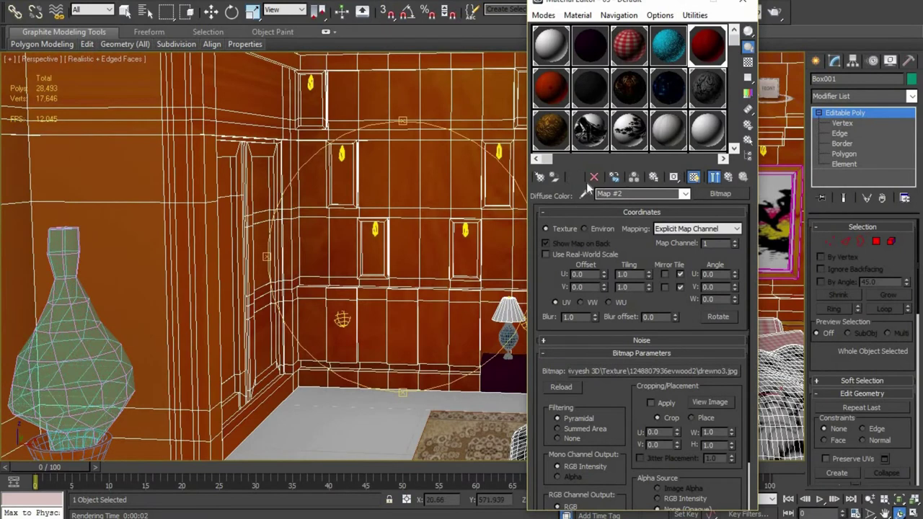
{"action": "left_click", "coordinate": [593, 176]}
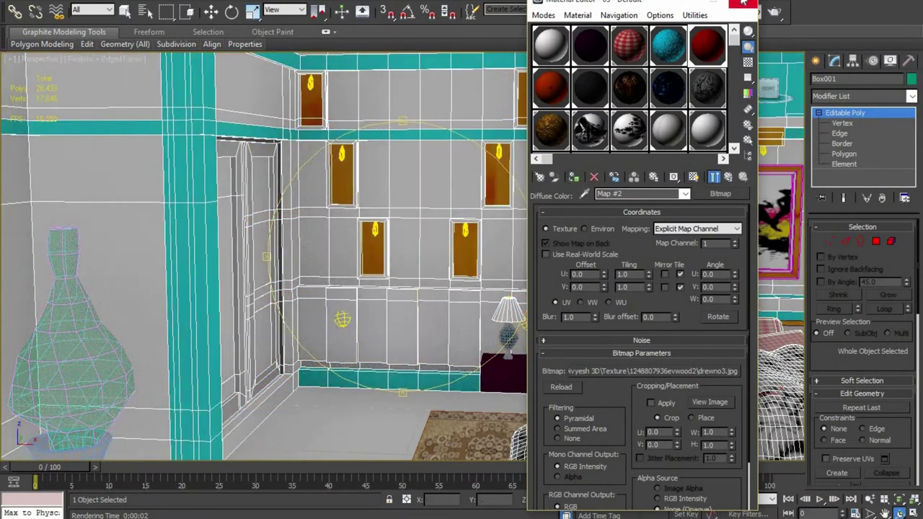
{"action": "left_click", "coordinate": [742, 2]}
{"action": "mouse_move", "coordinate": [512, 294]}
{"action": "middle_mouse_down", "text": "alt"}
{"action": "mouse_move", "coordinate": [540, 296]}
{"action": "mouse_move", "coordinate": [458, 297]}
{"action": "middle_mouse_up", "text": "alt"}
{"action": "key", "text": "shift+q"}
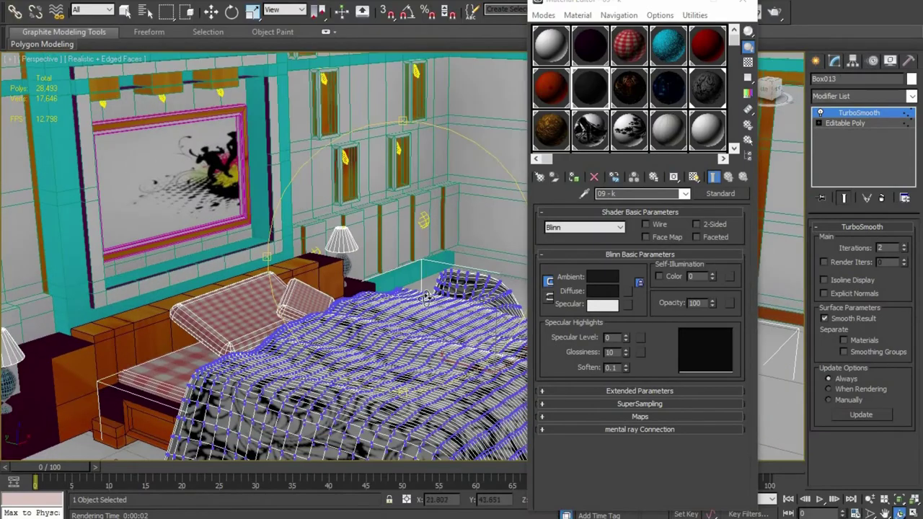
Step: Frame the carpet by the bed, set 06 - Default's Bump amount to 26, and render it
{"action": "middle_click_drag", "start_coordinate": [427, 297], "coordinate": [427, 335], "text": "alt"}
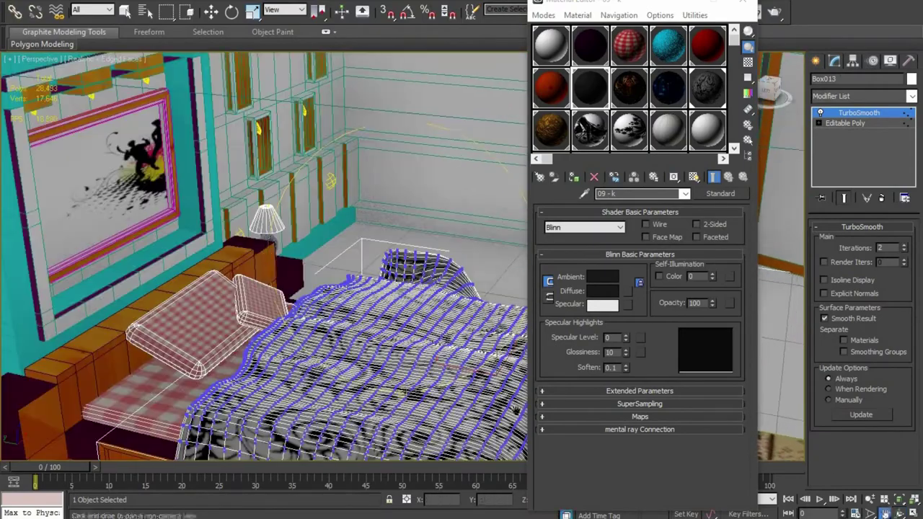
{"action": "middle_click_drag", "start_coordinate": [516, 410], "coordinate": [546, 168]}
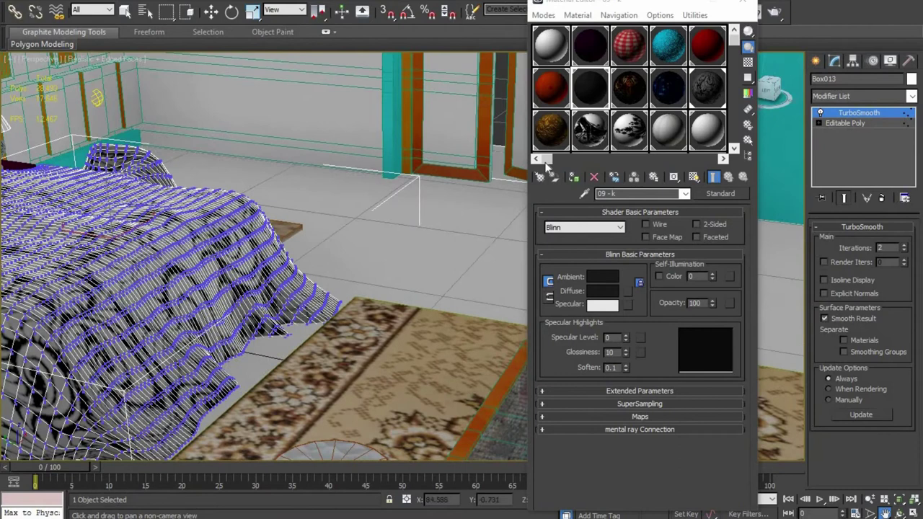
{"action": "left_click_drag", "start_coordinate": [547, 160], "coordinate": [696, 159]}
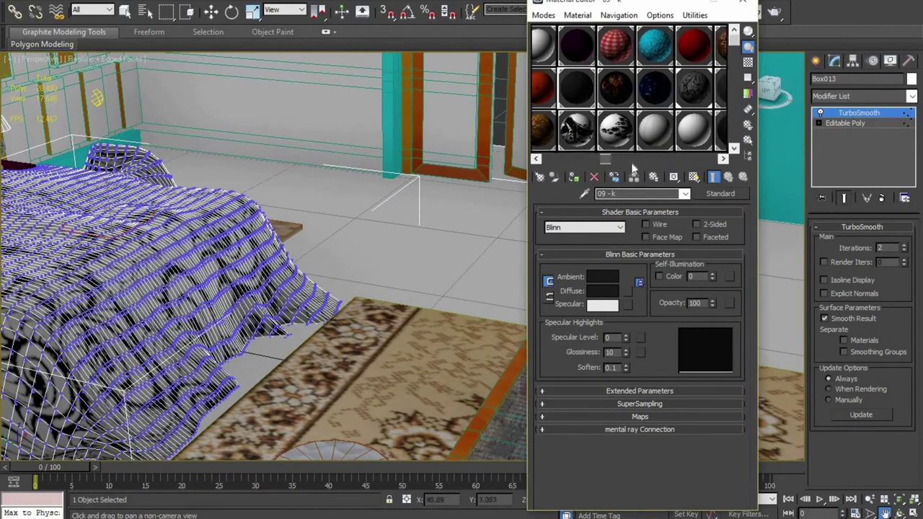
{"action": "left_click", "coordinate": [707, 45]}
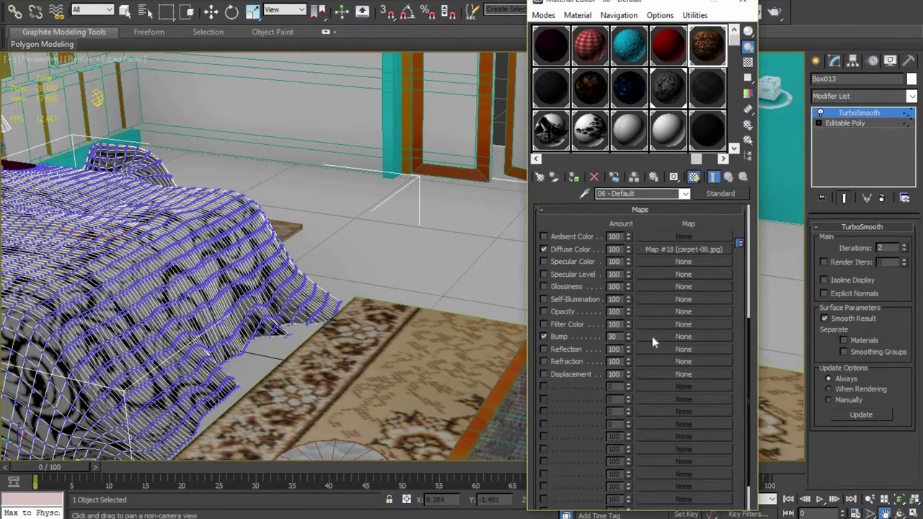
{"action": "left_click", "coordinate": [628, 339]}
{"action": "key", "text": "shift+q"}
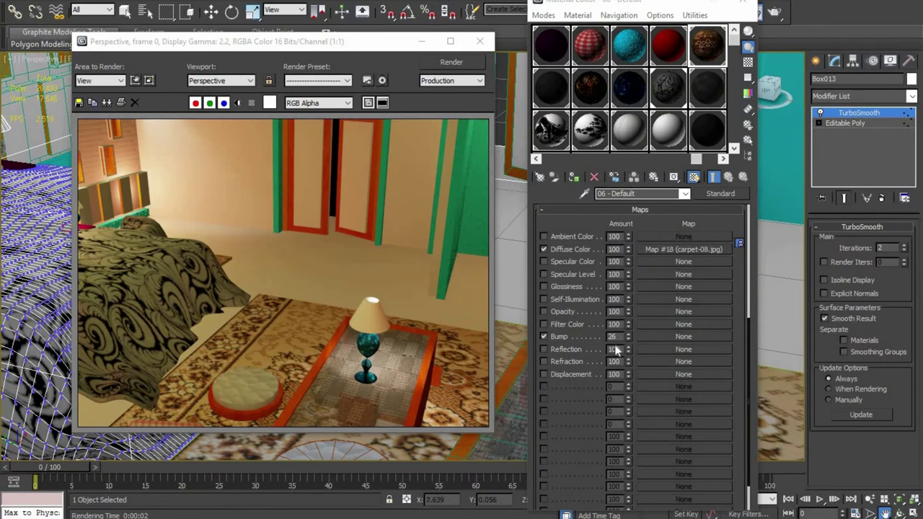
Step: Add a bitmap image to the 06 - Default bump slot and test-render it
{"action": "left_click", "coordinate": [642, 311]}
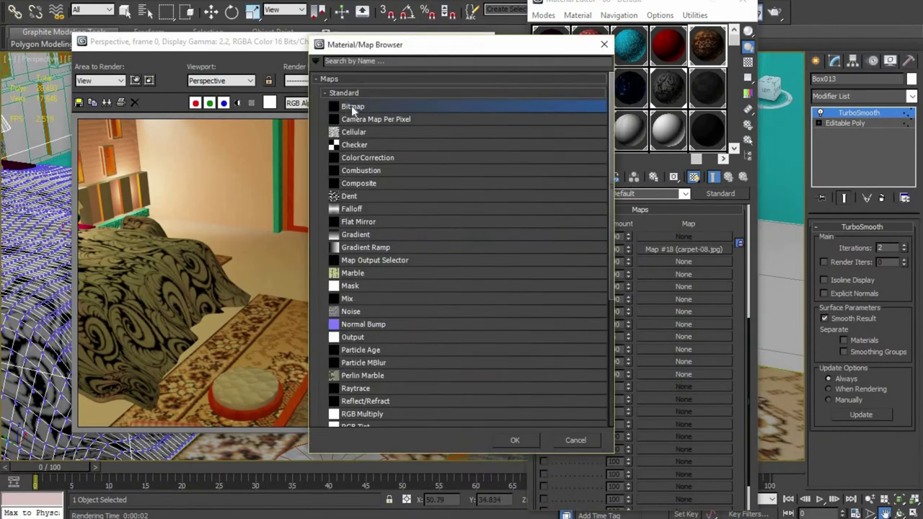
{"action": "double_click", "coordinate": [353, 108]}
{"action": "left_click", "coordinate": [483, 323]}
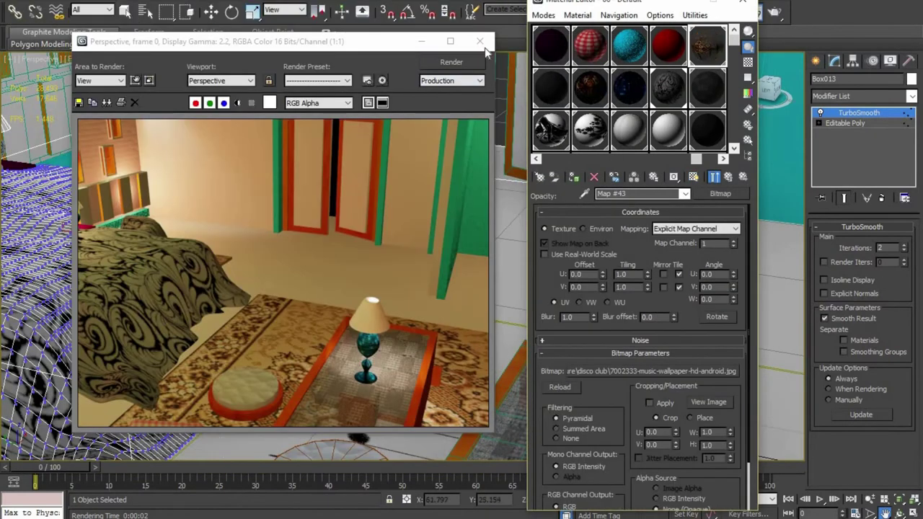
{"action": "key", "text": "shift+q"}
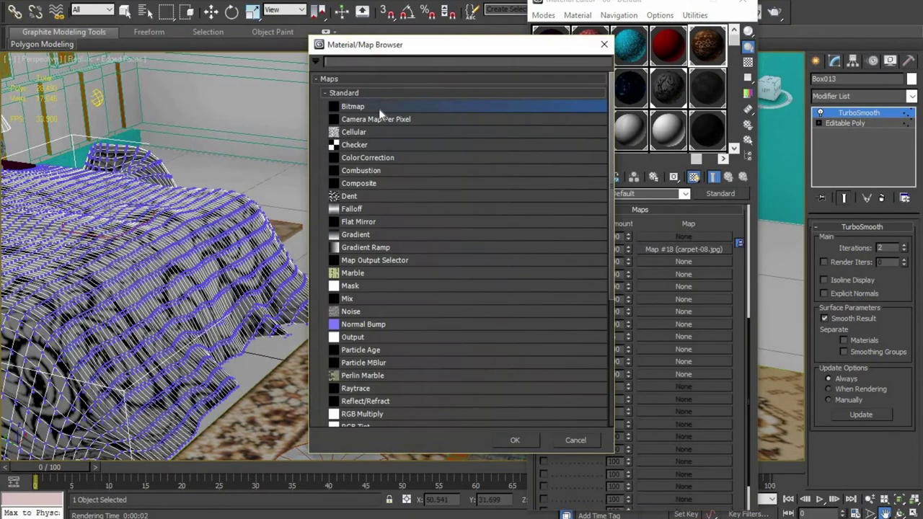
Step: Load 451898189_d1.jpg as the bump map with blur 1.06 and offset -0.005, and test-render
{"action": "double_click", "coordinate": [379, 108]}
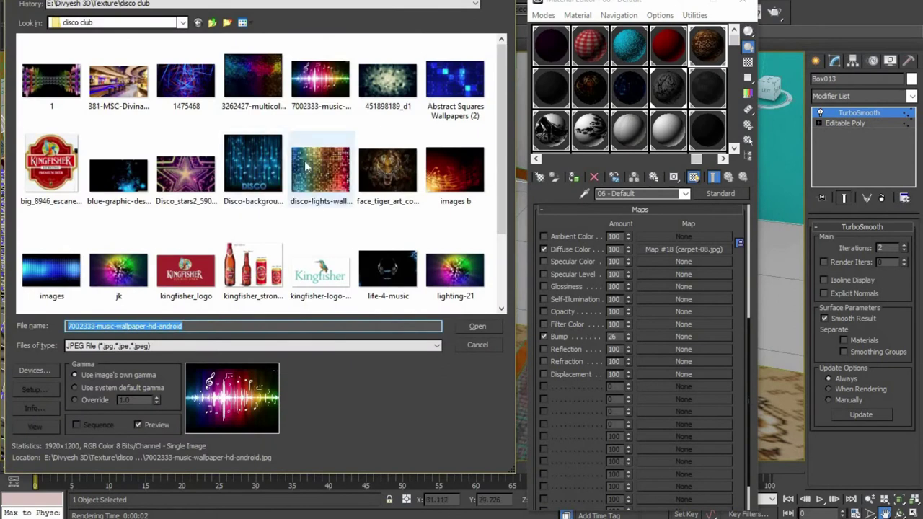
{"action": "left_click", "coordinate": [387, 79]}
{"action": "left_click", "coordinate": [466, 327]}
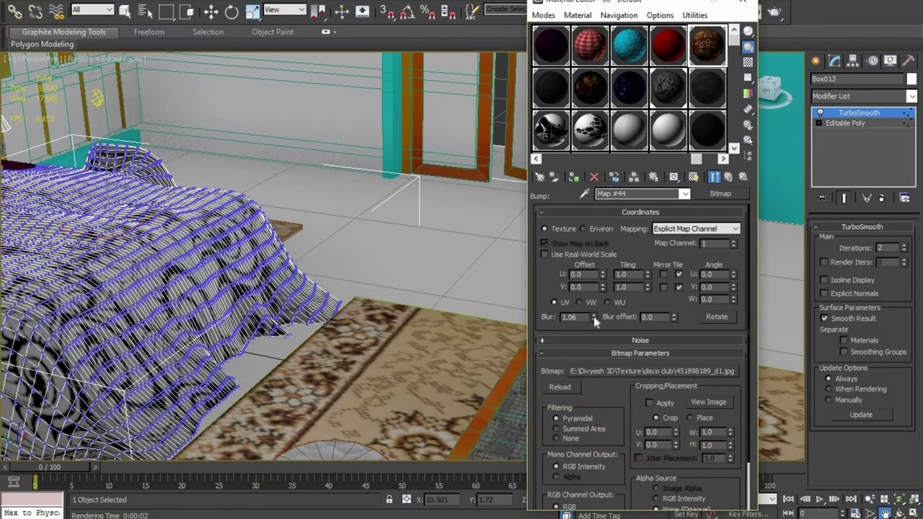
{"action": "left_click", "coordinate": [594, 317]}
{"action": "key", "text": "shift+q"}
{"action": "left_click", "coordinate": [673, 321]}
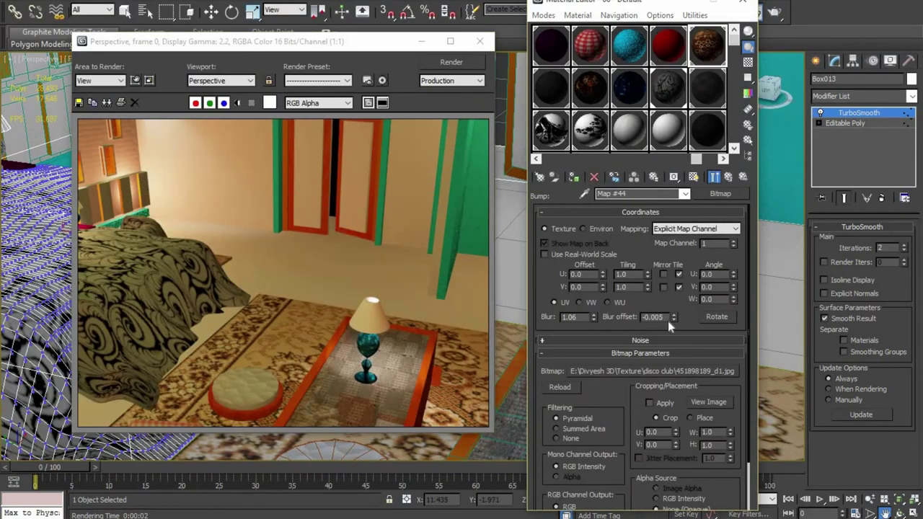
{"action": "left_click", "coordinate": [479, 41]}
{"action": "middle_click_drag", "start_coordinate": [238, 311], "coordinate": [275, 272]}
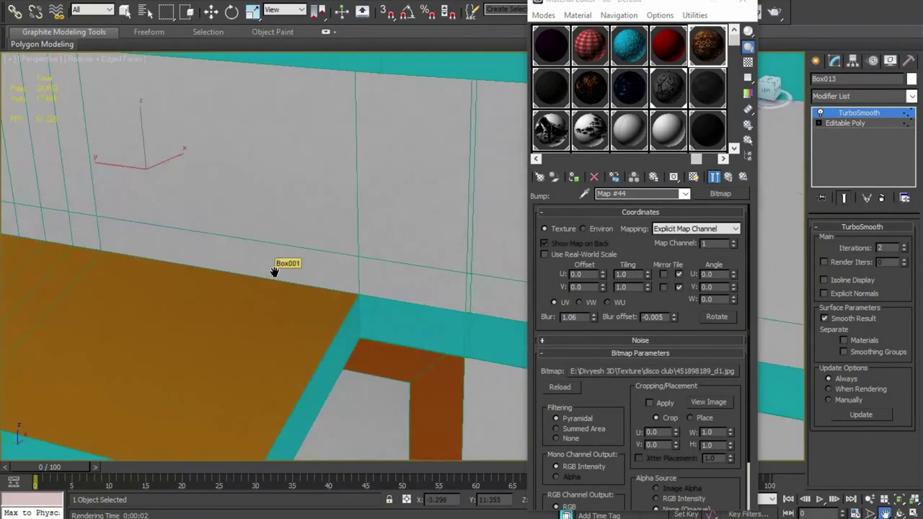
{"action": "scroll", "coordinate": [274, 272], "scroll_direction": "down", "scroll_amount": 5}
{"action": "mouse_move", "coordinate": [353, 213]}
{"action": "middle_mouse_down", "text": "alt"}
{"action": "mouse_move", "coordinate": [394, 314]}
{"action": "mouse_move", "coordinate": [363, 169]}
{"action": "middle_mouse_up", "text": "alt"}
{"action": "scroll", "coordinate": [363, 169], "scroll_direction": "down", "scroll_amount": 5}
Step: Set the bump map's mapping to Vertex Color Channel, then select material 09 - k
{"action": "key", "text": "w"}
{"action": "scroll", "coordinate": [443, 227], "scroll_direction": "up", "scroll_amount": 6}
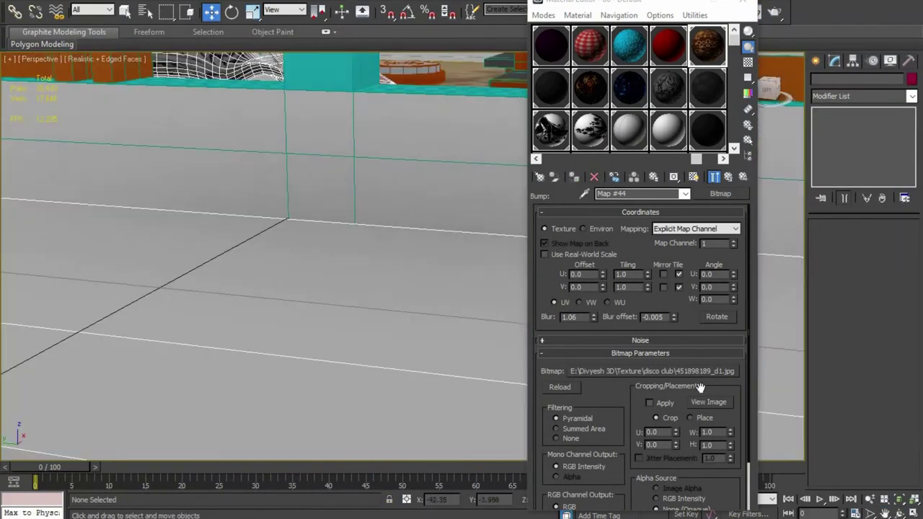
{"action": "scroll", "coordinate": [483, 156], "scroll_direction": "down", "scroll_amount": 5}
{"action": "scroll", "coordinate": [412, 330], "scroll_direction": "up", "scroll_amount": 4}
{"action": "middle_click_drag", "start_coordinate": [375, 332], "coordinate": [396, 331], "text": "alt"}
{"action": "left_click", "coordinate": [714, 60]}
{"action": "left_click", "coordinate": [700, 229]}
{"action": "left_click", "coordinate": [692, 248]}
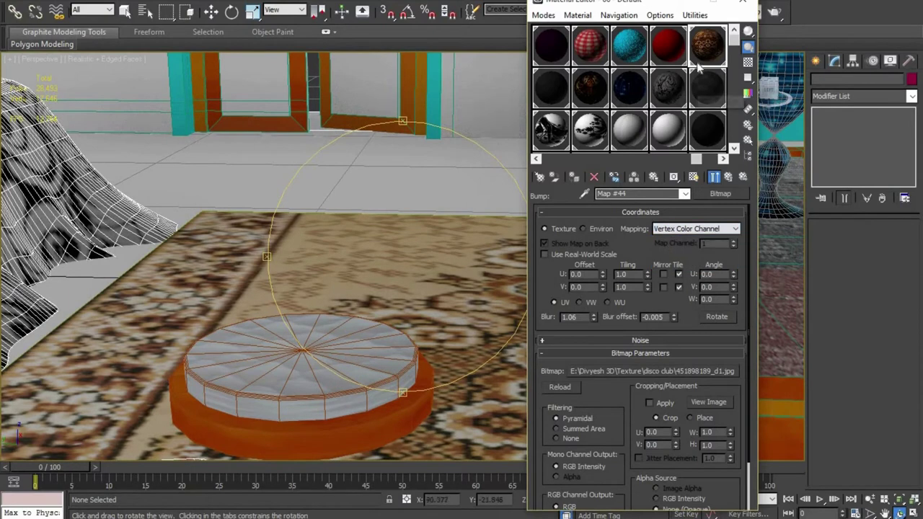
{"action": "middle_click_drag", "start_coordinate": [339, 303], "coordinate": [309, 267]}
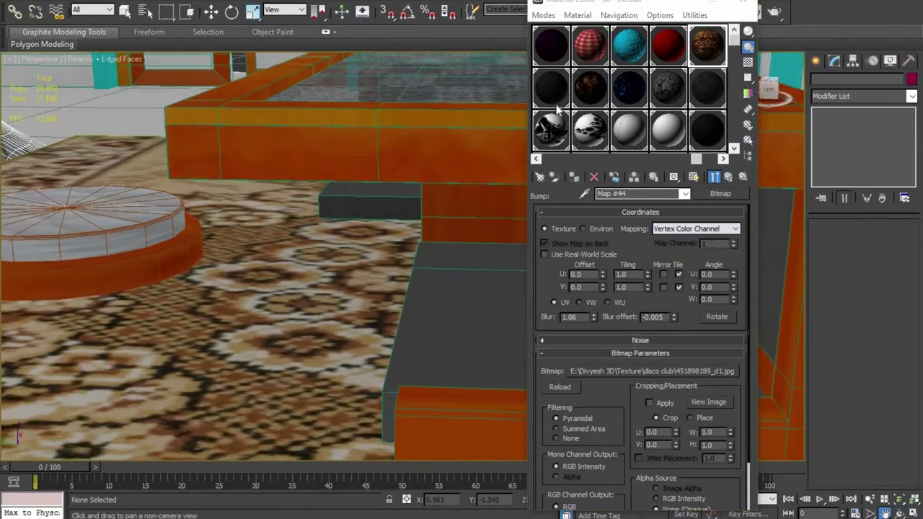
{"action": "left_click", "coordinate": [668, 86]}
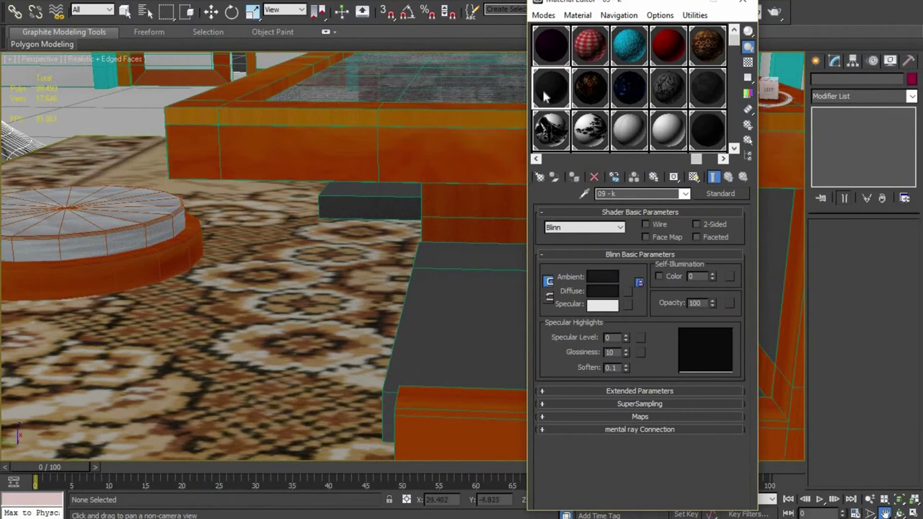
Step: Load nakatai-tile-kiwi-500.jpg from the tile textures folder into the 16 - Default bump slot
{"action": "mouse_move", "coordinate": [596, 132]}
{"action": "middle_mouse_down"}
{"action": "mouse_move", "coordinate": [514, 147]}
{"action": "mouse_move", "coordinate": [689, 116]}
{"action": "middle_mouse_up"}
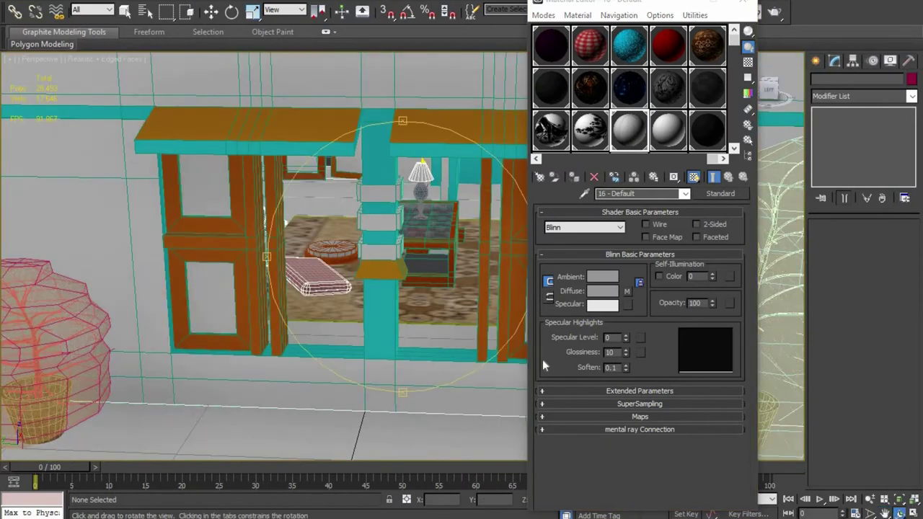
{"action": "mouse_move", "coordinate": [404, 210]}
{"action": "middle_mouse_down", "text": "alt"}
{"action": "mouse_move", "coordinate": [239, 196]}
{"action": "mouse_move", "coordinate": [303, 218]}
{"action": "mouse_move", "coordinate": [288, 223]}
{"action": "mouse_move", "coordinate": [305, 200]}
{"action": "mouse_move", "coordinate": [250, 212]}
{"action": "mouse_move", "coordinate": [282, 206]}
{"action": "middle_mouse_up", "text": "alt"}
{"action": "mouse_move", "coordinate": [325, 243]}
{"action": "middle_mouse_down"}
{"action": "mouse_move", "coordinate": [326, 334]}
{"action": "mouse_move", "coordinate": [366, 346]}
{"action": "middle_mouse_up"}
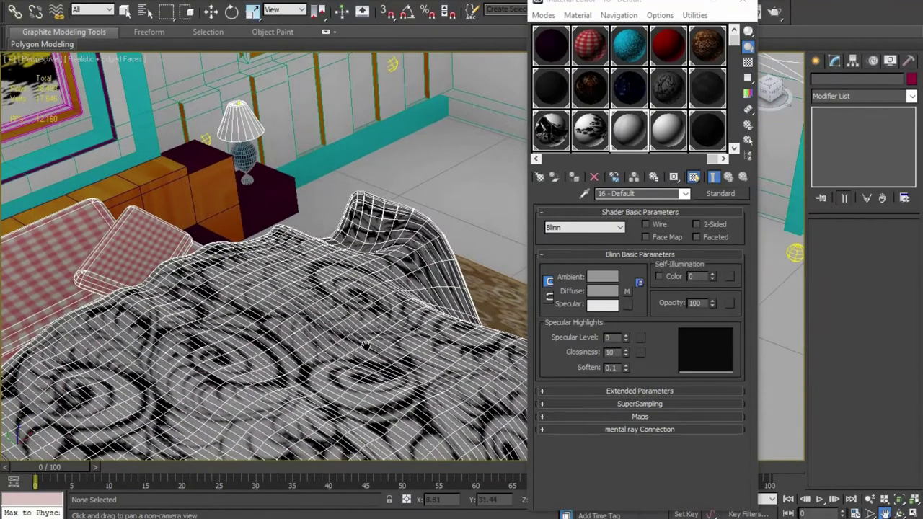
{"action": "left_click", "coordinate": [630, 417]}
{"action": "left_click", "coordinate": [684, 336]}
{"action": "double_click", "coordinate": [378, 103]}
{"action": "left_click", "coordinate": [115, 22]}
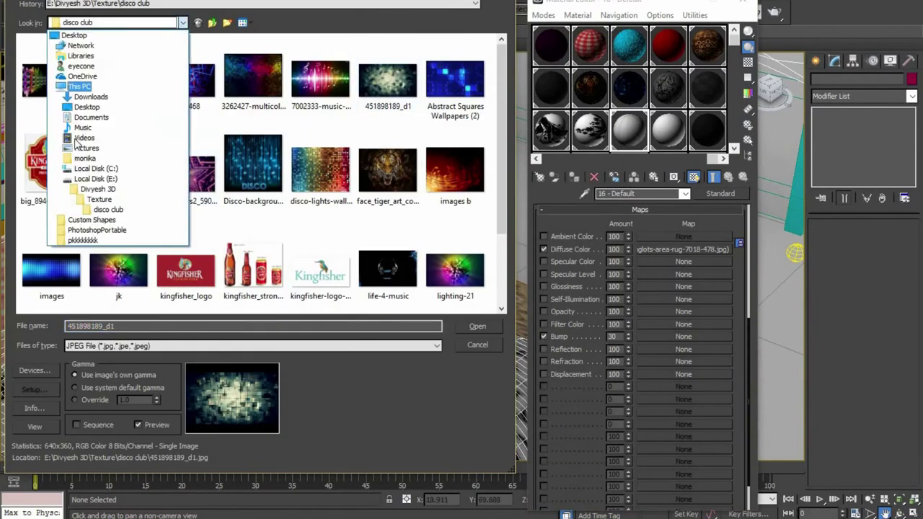
{"action": "left_click", "coordinate": [100, 199]}
{"action": "double_click", "coordinate": [186, 169]}
{"action": "scroll", "coordinate": [294, 219], "scroll_direction": "down", "scroll_amount": 2}
{"action": "double_click", "coordinate": [294, 220]}
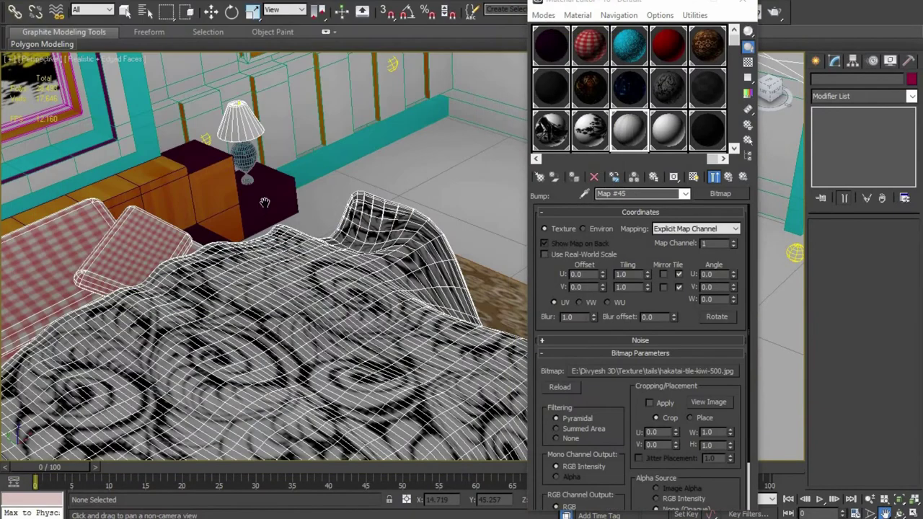
Step: Test-render the tile bump, lower its blur to 0.94, then switch the bump map off
{"action": "key", "text": "shift+q"}
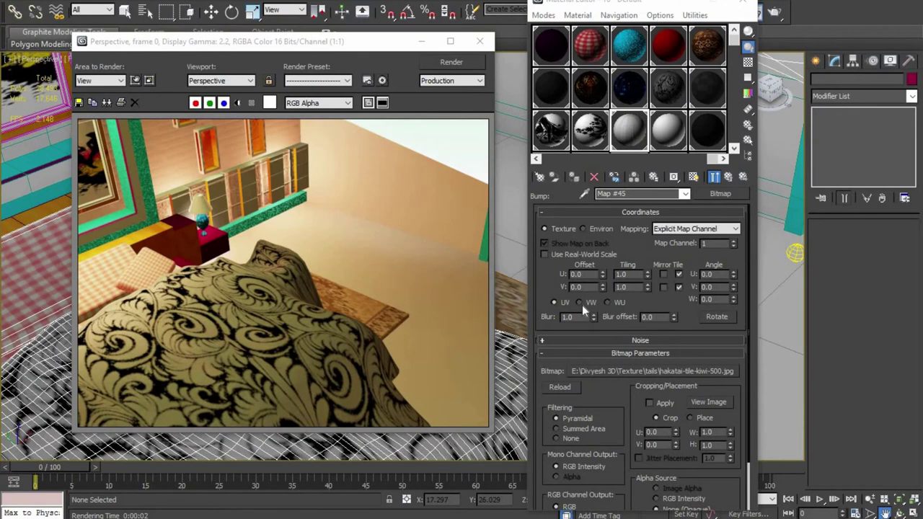
{"action": "scroll", "coordinate": [250, 225], "scroll_direction": "up", "scroll_amount": 1}
{"action": "left_click", "coordinate": [594, 319]}
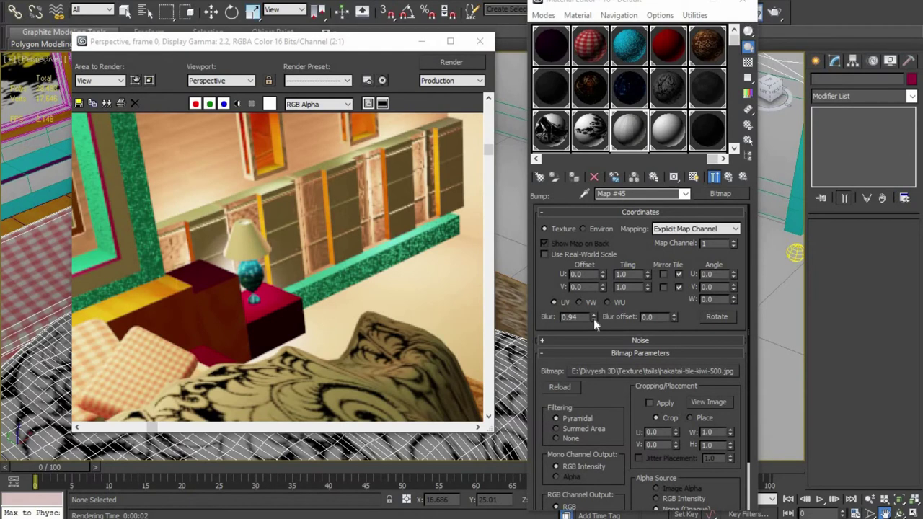
{"action": "key", "text": "Up"}
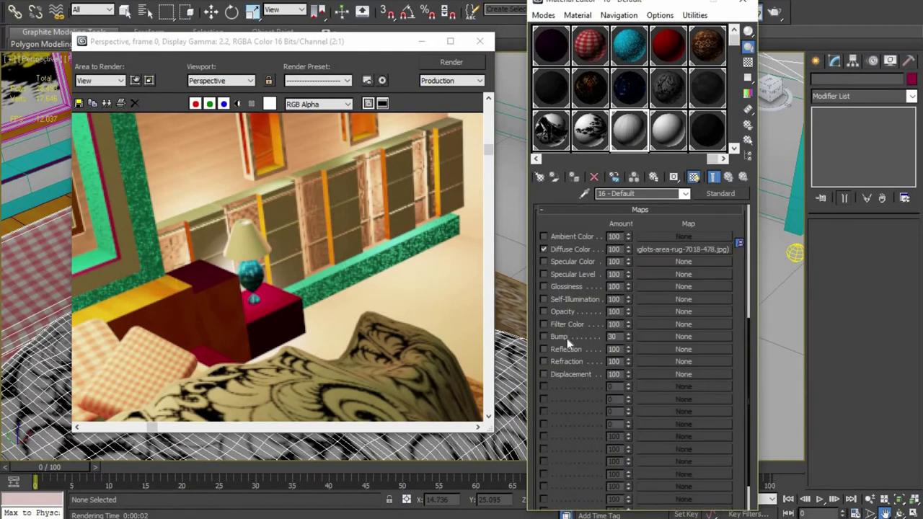
{"action": "left_click", "coordinate": [567, 337]}
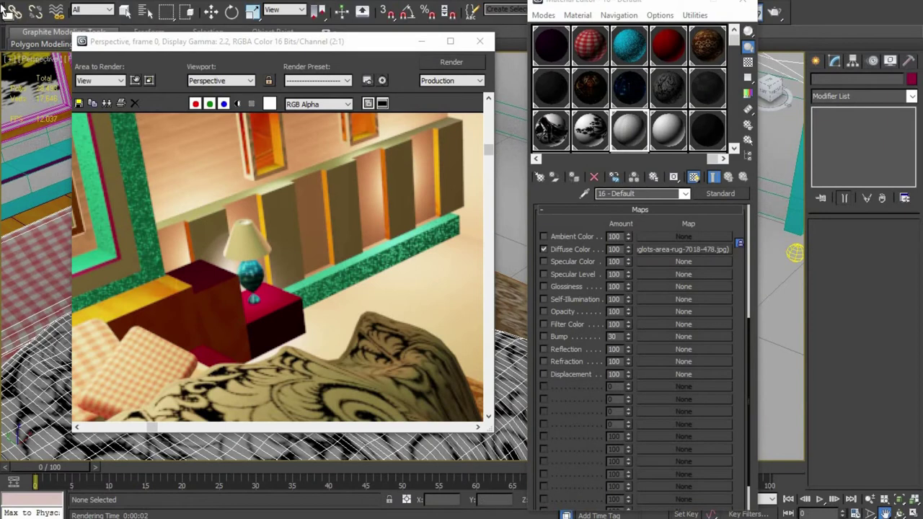
Step: Save the scene as a new file 'bed room14' rather than overwriting the existing one
{"action": "left_click", "coordinate": [15, 9]}
{"action": "left_click", "coordinate": [45, 130]}
{"action": "key", "text": "Return"}
{"action": "left_click", "coordinate": [507, 295]}
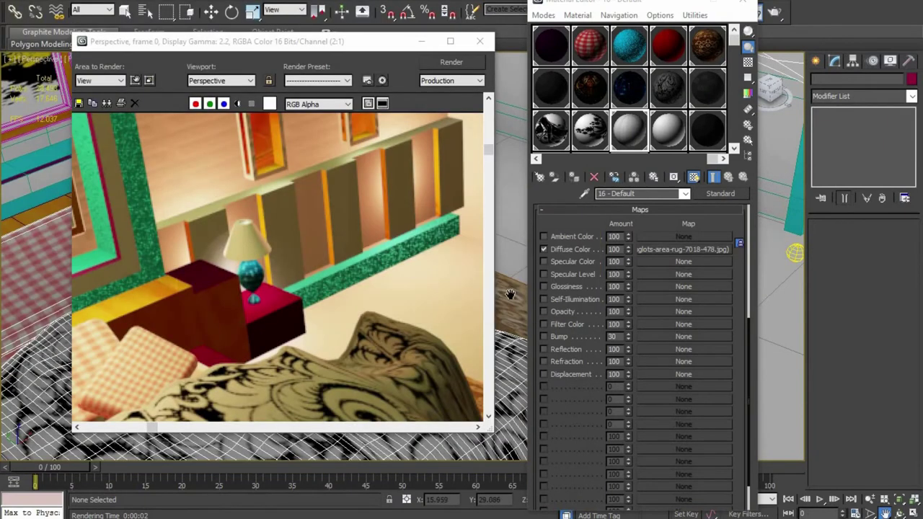
{"action": "left_click", "coordinate": [14, 9]}
{"action": "left_click", "coordinate": [36, 128]}
{"action": "key", "text": "End"}
{"action": "key", "text": "BackSpace"}
{"action": "type", "text": "4"}
{"action": "left_click", "coordinate": [488, 444]}
{"action": "left_click", "coordinate": [480, 41]}
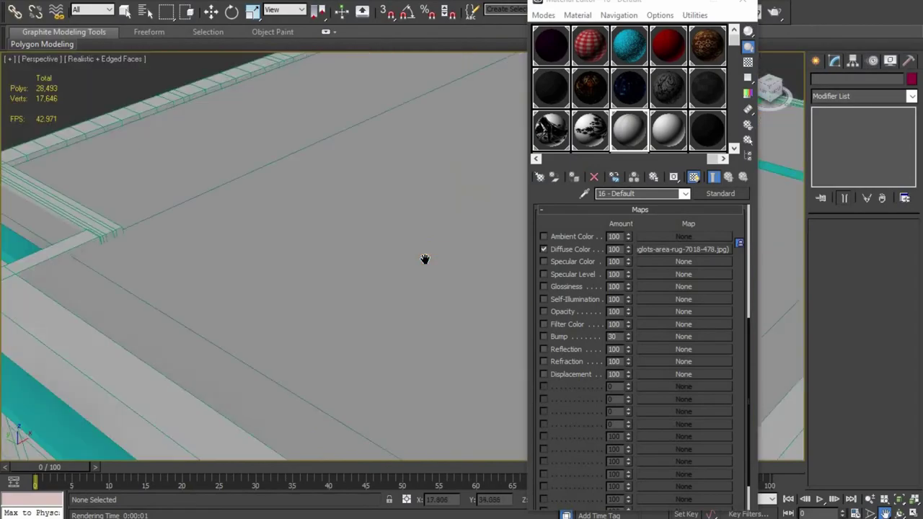
Step: Select the teal material, toggle its viewport map display, and test-render the room twice
{"action": "scroll", "coordinate": [425, 260], "scroll_direction": "down", "scroll_amount": 10}
{"action": "mouse_move", "coordinate": [425, 259]}
{"action": "middle_mouse_down", "text": "alt"}
{"action": "mouse_move", "coordinate": [367, 244]}
{"action": "mouse_move", "coordinate": [404, 242]}
{"action": "mouse_move", "coordinate": [396, 231]}
{"action": "middle_mouse_up", "text": "alt"}
{"action": "scroll", "coordinate": [375, 249], "scroll_direction": "up", "scroll_amount": 10}
{"action": "scroll", "coordinate": [367, 244], "scroll_direction": "up", "scroll_amount": 8}
{"action": "left_click", "coordinate": [629, 43]}
{"action": "left_click", "coordinate": [694, 179]}
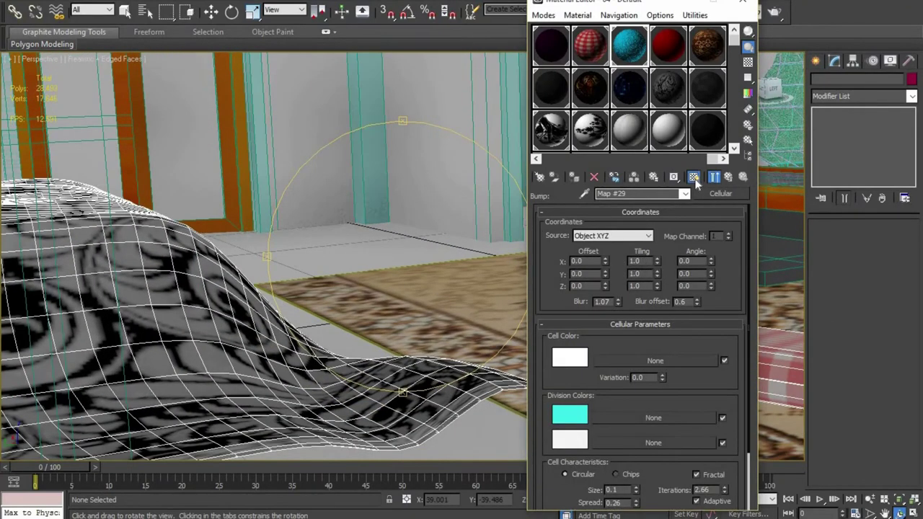
{"action": "key", "text": "shift+q"}
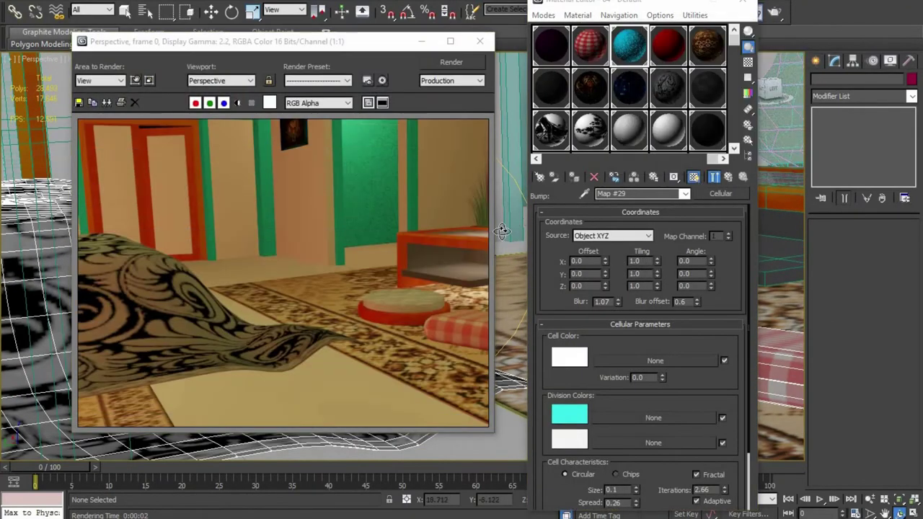
{"action": "left_click", "coordinate": [480, 41]}
{"action": "left_click", "coordinate": [694, 176]}
{"action": "key", "text": "shift+q"}
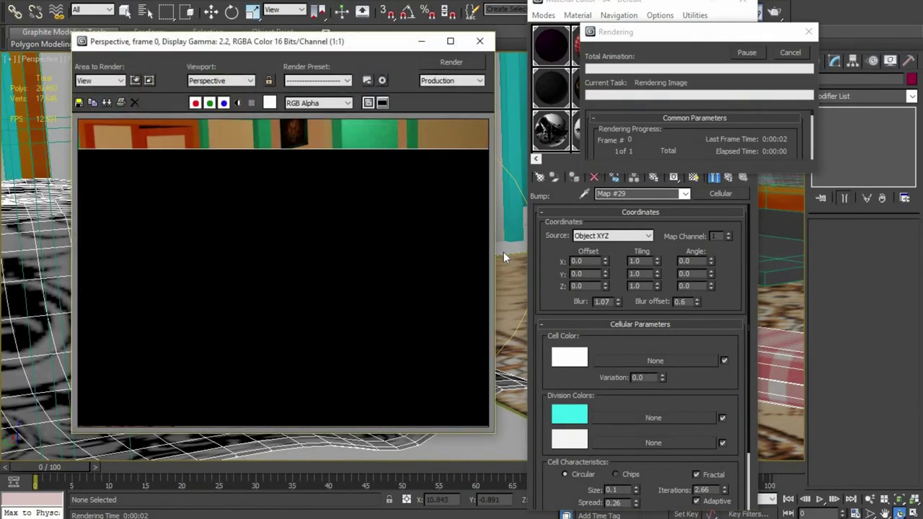
{"action": "left_click", "coordinate": [479, 41]}
Step: Render the bedroom from several orbited angles to check the rug and bedspread
{"action": "middle_click_drag", "start_coordinate": [375, 216], "coordinate": [392, 220], "text": "alt"}
{"action": "key", "text": "shift+q"}
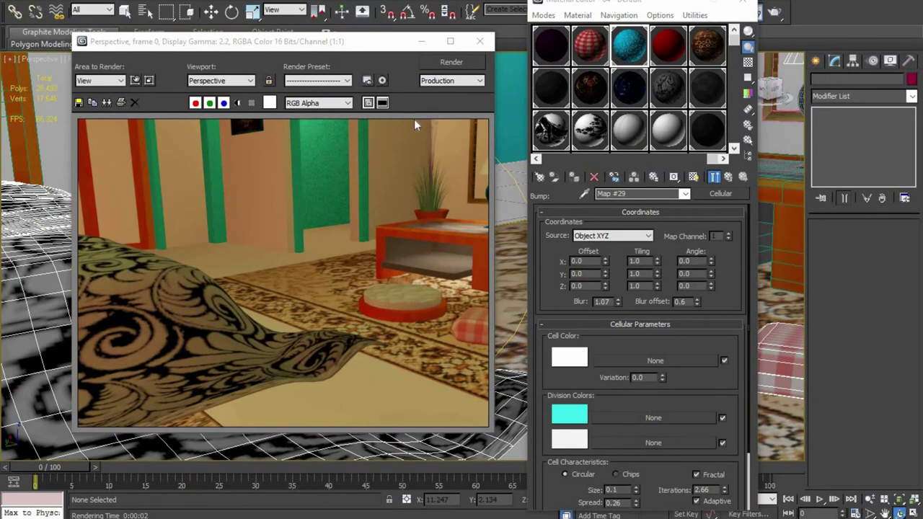
{"action": "left_click", "coordinate": [694, 177]}
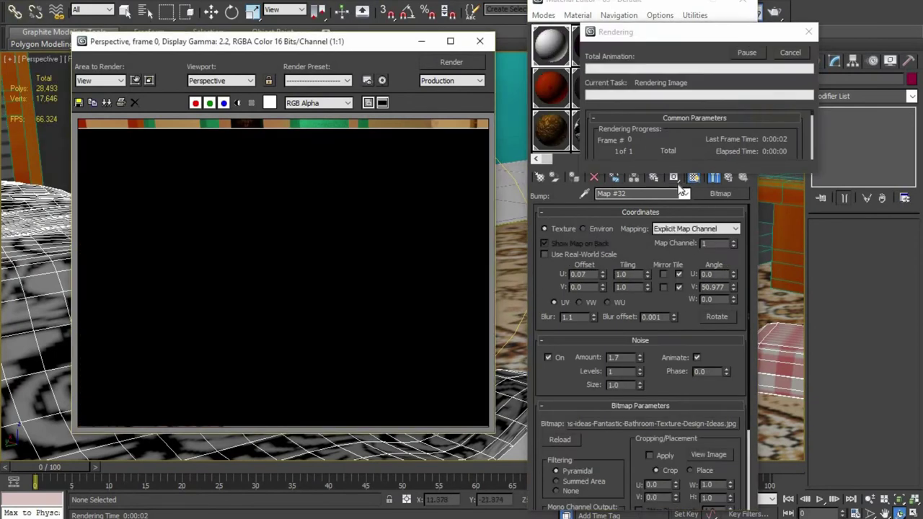
{"action": "left_click", "coordinate": [479, 41]}
{"action": "mouse_move", "coordinate": [361, 161]}
{"action": "middle_mouse_down", "text": "alt"}
{"action": "mouse_move", "coordinate": [283, 160]}
{"action": "mouse_move", "coordinate": [356, 161]}
{"action": "mouse_move", "coordinate": [406, 208]}
{"action": "mouse_move", "coordinate": [368, 214]}
{"action": "mouse_move", "coordinate": [363, 241]}
{"action": "middle_mouse_up", "text": "alt"}
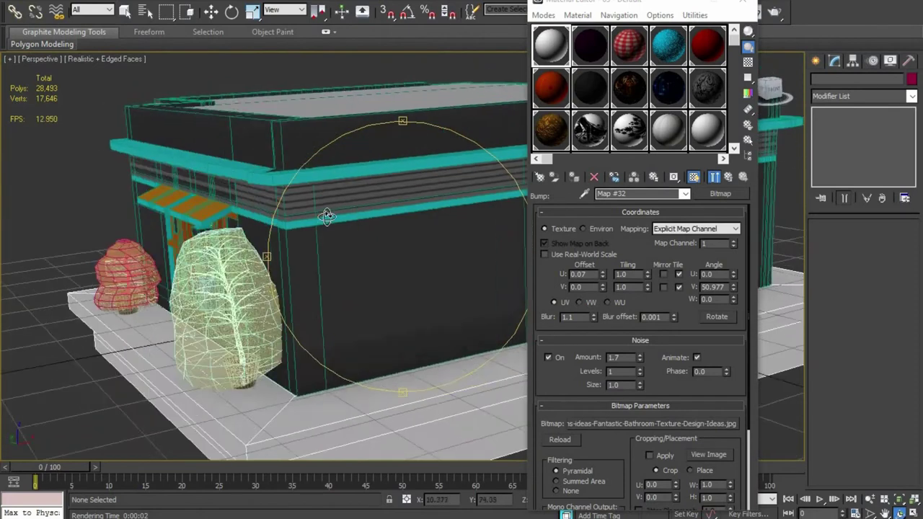
{"action": "key", "text": "shift+q"}
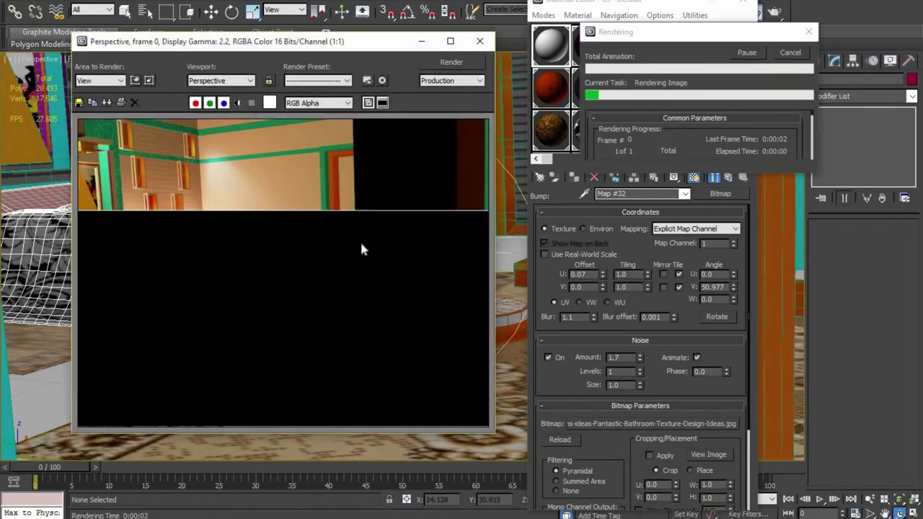
{"action": "left_click", "coordinate": [479, 40]}
{"action": "mouse_move", "coordinate": [392, 210]}
{"action": "middle_mouse_down", "text": "alt"}
{"action": "mouse_move", "coordinate": [434, 223]}
{"action": "mouse_move", "coordinate": [461, 261]}
{"action": "mouse_move", "coordinate": [452, 221]}
{"action": "mouse_move", "coordinate": [495, 223]}
{"action": "mouse_move", "coordinate": [501, 239]}
{"action": "mouse_move", "coordinate": [543, 231]}
{"action": "mouse_move", "coordinate": [468, 205]}
{"action": "middle_mouse_up", "text": "alt"}
{"action": "key", "text": "shift+q"}
{"action": "left_click", "coordinate": [480, 40]}
{"action": "key", "text": "shift+q"}
{"action": "left_click", "coordinate": [480, 40]}
{"action": "key", "text": "shift+q"}
{"action": "left_click", "coordinate": [480, 40]}
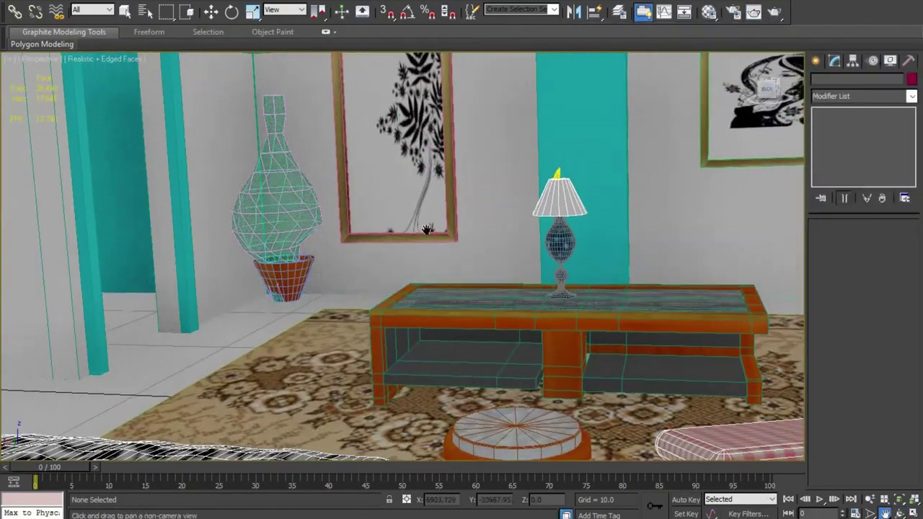
Step: Restore the earlier bed and painting view and test-render it
{"action": "mouse_move", "coordinate": [545, 312]}
{"action": "left_mouse_down"}
{"action": "mouse_move", "coordinate": [470, 289]}
{"action": "mouse_move", "coordinate": [517, 324]}
{"action": "mouse_move", "coordinate": [408, 356]}
{"action": "left_mouse_up"}
{"action": "key", "text": "F3"}
{"action": "key", "text": "shift+z"}
{"action": "key", "text": "shift+z"}
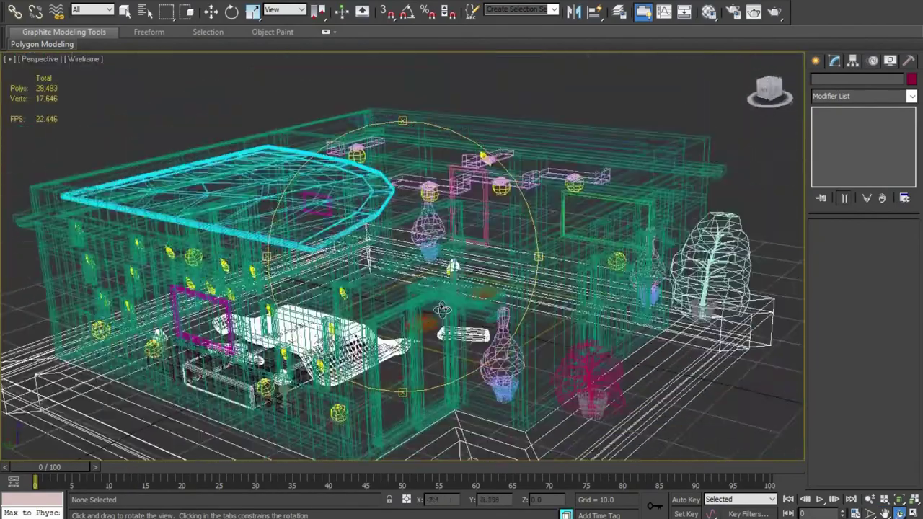
{"action": "key", "text": "shift+z"}
{"action": "key", "text": "F3"}
{"action": "key", "text": "shift+q"}
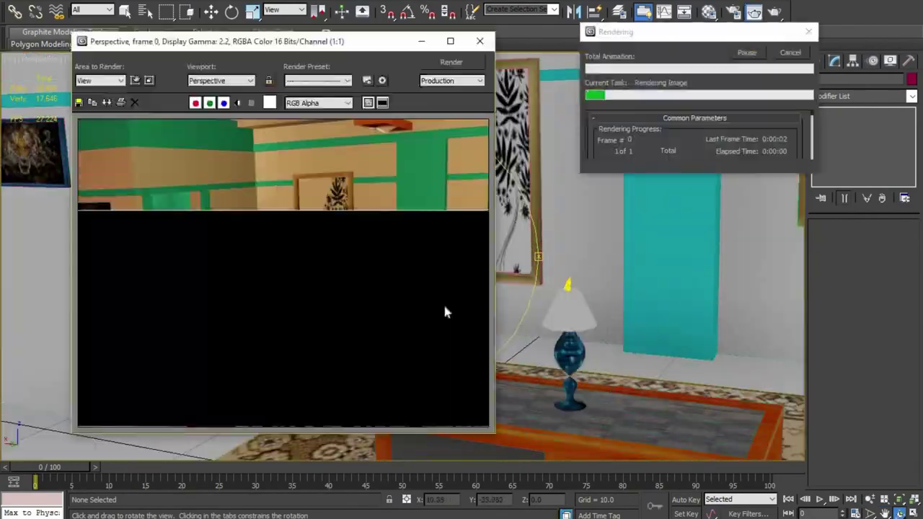
{"action": "key", "text": "shift+z"}
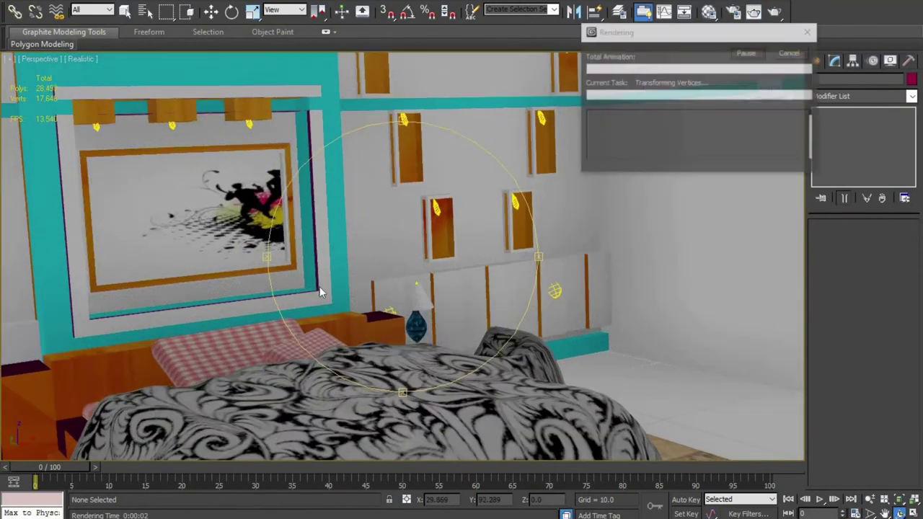
{"action": "key", "text": "shift+q"}
Step: Orbit slightly around the bed and test-render the bedroom view again
{"action": "scroll", "coordinate": [320, 202], "scroll_direction": "up", "scroll_amount": 2}
{"action": "scroll", "coordinate": [318, 197], "scroll_direction": "down", "scroll_amount": 2}
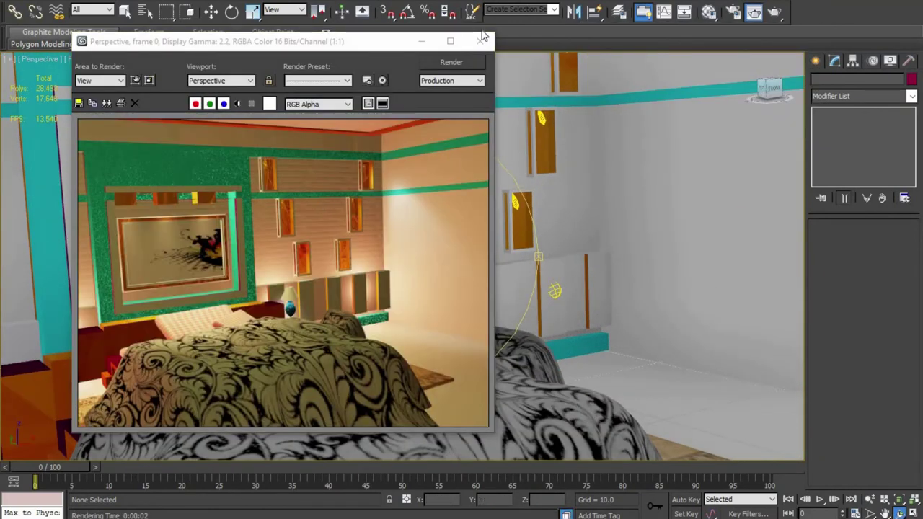
{"action": "left_click", "coordinate": [480, 41]}
{"action": "middle_click_drag", "start_coordinate": [414, 244], "coordinate": [422, 244], "text": "alt"}
{"action": "key", "text": "shift+q"}
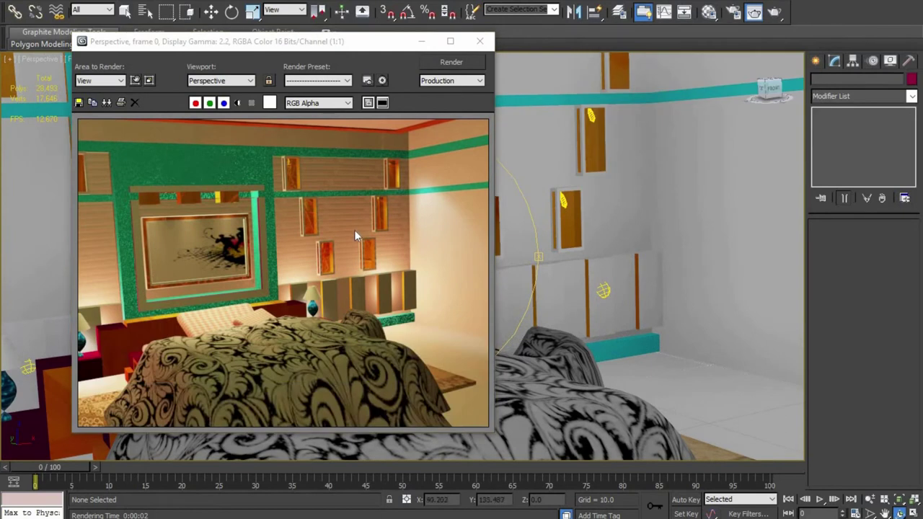
{"action": "scroll", "coordinate": [354, 231], "scroll_direction": "up", "scroll_amount": 3}
{"action": "scroll", "coordinate": [354, 230], "scroll_direction": "down", "scroll_amount": 3}
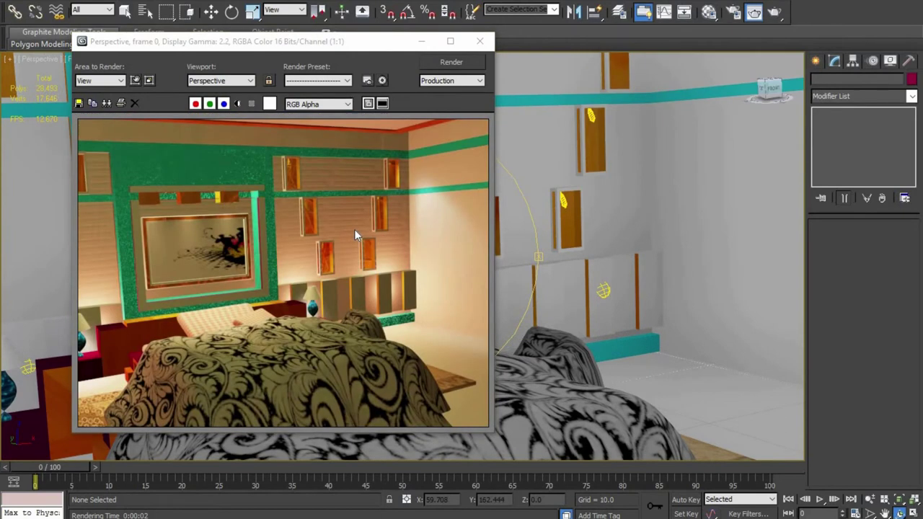
{"action": "scroll", "coordinate": [354, 230], "scroll_direction": "up", "scroll_amount": 2}
{"action": "left_click", "coordinate": [480, 41]}
Step: Orbit round to the wall with doors and test-render the doorway view
{"action": "middle_click_drag", "start_coordinate": [505, 288], "coordinate": [519, 291], "text": "alt"}
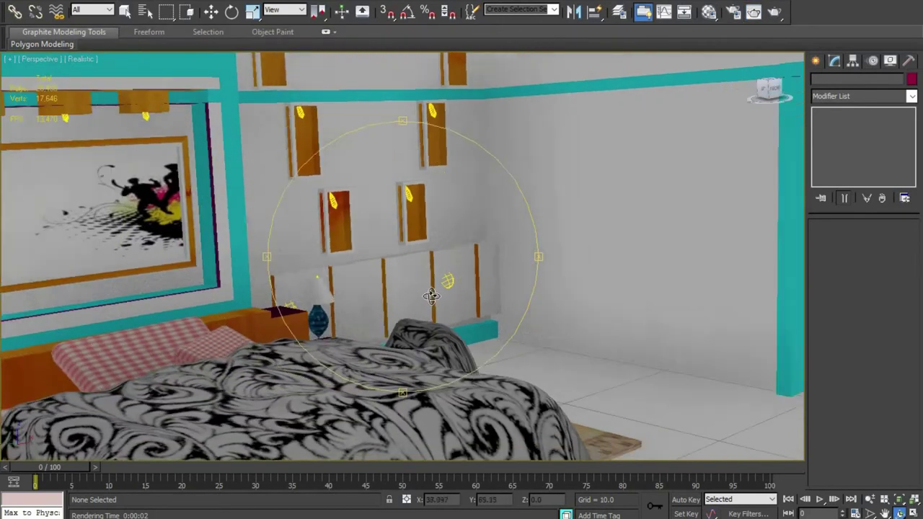
{"action": "key", "text": "shift+q"}
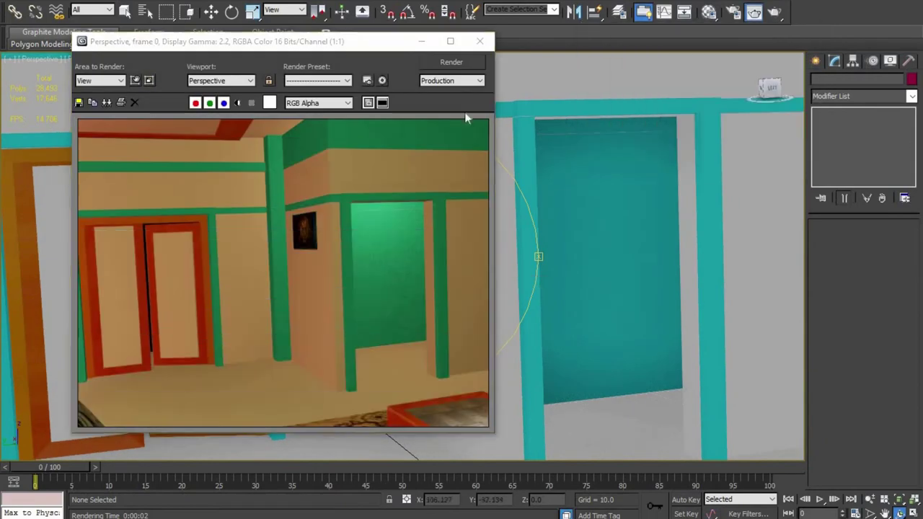
{"action": "left_click", "coordinate": [481, 41]}
Step: Orbit and pan to frame the tiger painting wall
{"action": "mouse_move", "coordinate": [449, 248]}
{"action": "left_mouse_down"}
{"action": "mouse_move", "coordinate": [306, 226]}
{"action": "mouse_move", "coordinate": [404, 216]}
{"action": "left_mouse_up"}
{"action": "middle_click_drag", "start_coordinate": [109, 194], "coordinate": [281, 200]}
{"action": "scroll", "coordinate": [281, 200], "scroll_direction": "up", "scroll_amount": 2}
Step: Enable Filter Color at 100 on material 10 - Default's map slots
{"action": "key", "text": "m"}
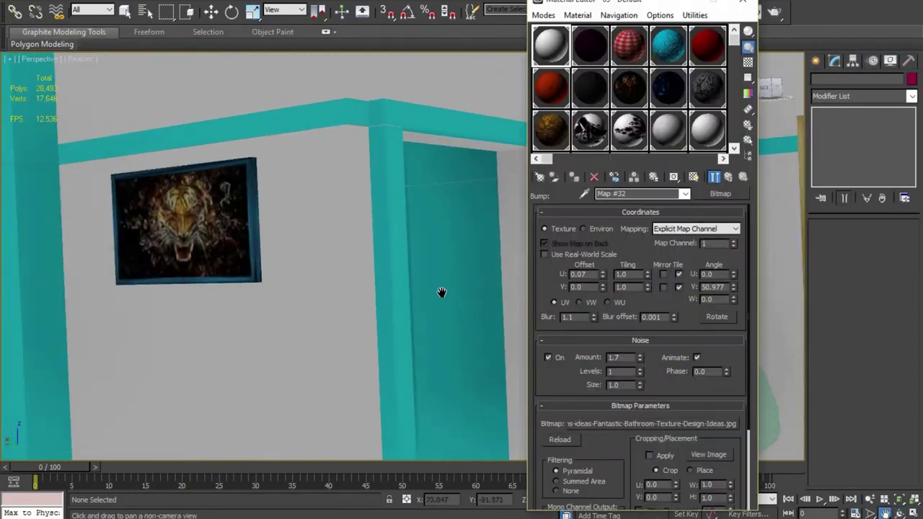
{"action": "left_click", "coordinate": [728, 177]}
{"action": "left_click", "coordinate": [628, 294]}
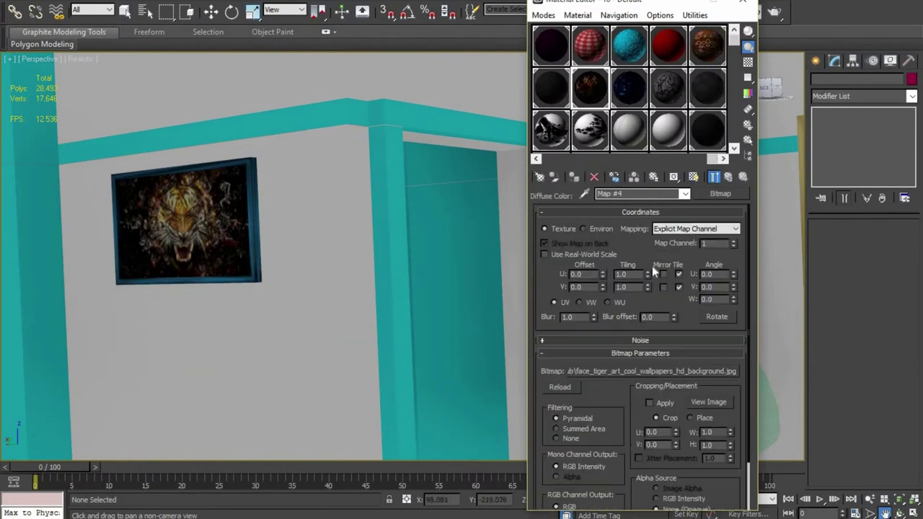
{"action": "left_click", "coordinate": [686, 194]}
{"action": "left_click", "coordinate": [635, 204]}
{"action": "scroll", "coordinate": [628, 417], "scroll_direction": "down", "scroll_amount": 5}
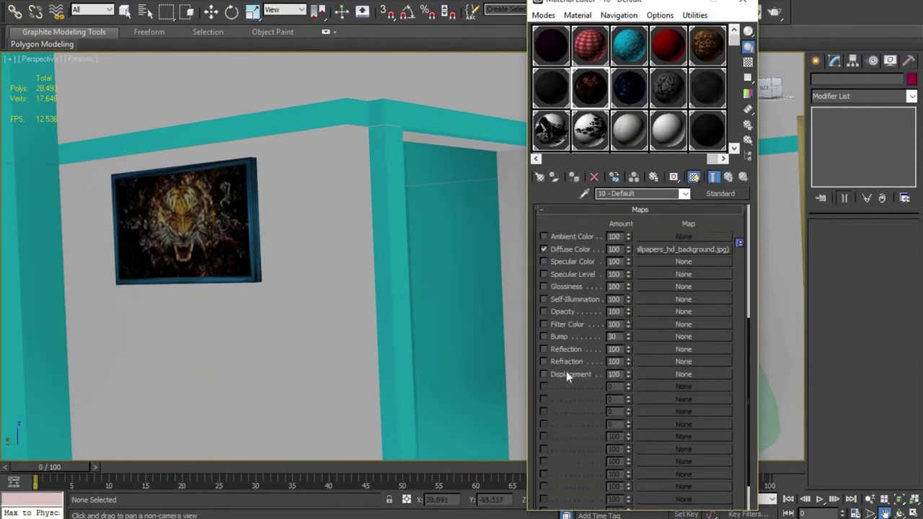
{"action": "left_click", "coordinate": [628, 329]}
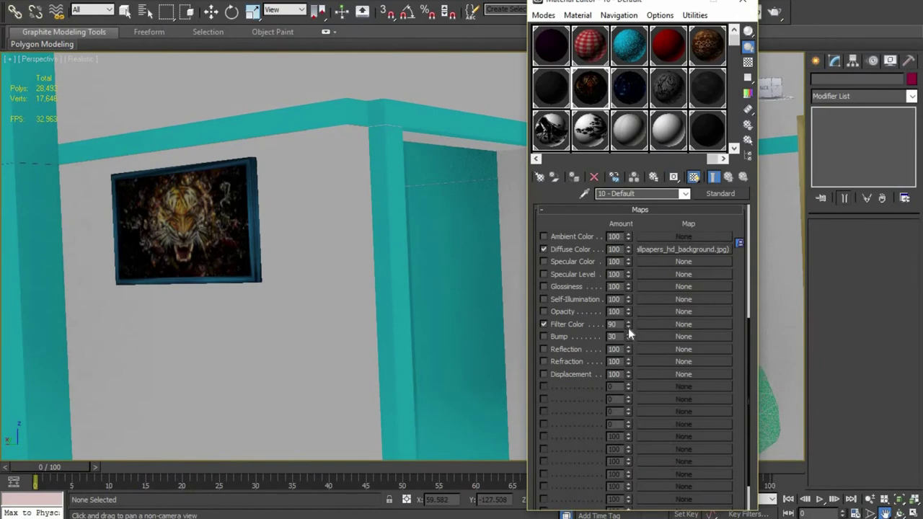
Step: Test-render the tiger picture wall twice and expand material 10 - k's map list
{"action": "key", "text": "shift+q"}
{"action": "key", "text": "Escape"}
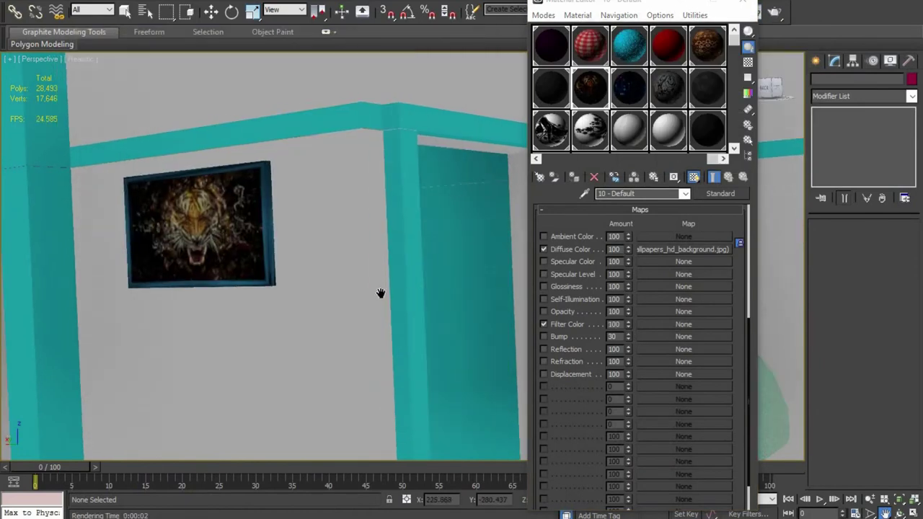
{"action": "key", "text": "shift+q"}
{"action": "left_click", "coordinate": [481, 39]}
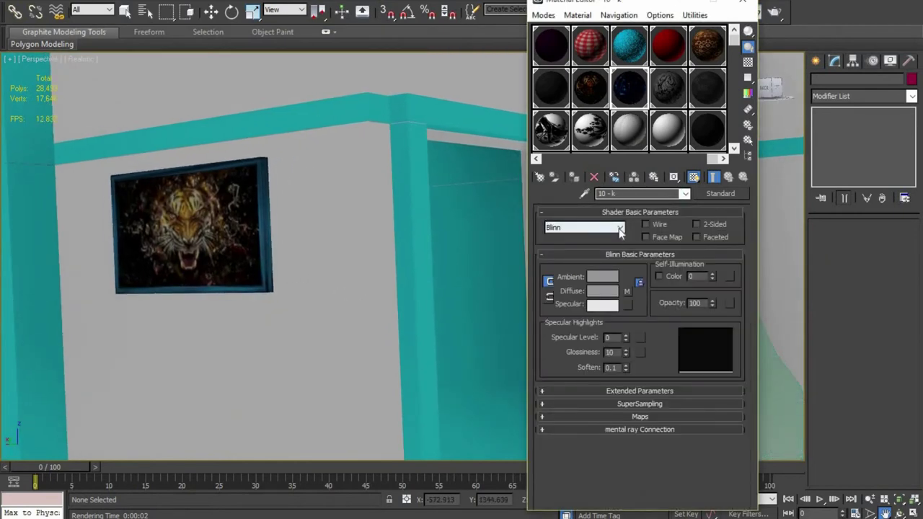
{"action": "left_click", "coordinate": [623, 416]}
Step: Assign a Cellular map to material 10 - k's Bump slot and test-render it
{"action": "left_click", "coordinate": [673, 336]}
{"action": "left_click", "coordinate": [368, 136]}
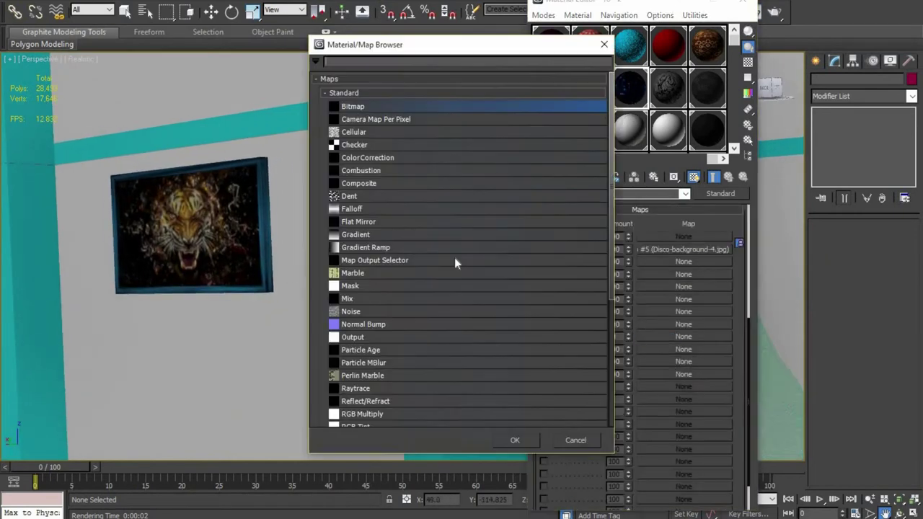
{"action": "left_click", "coordinate": [514, 437]}
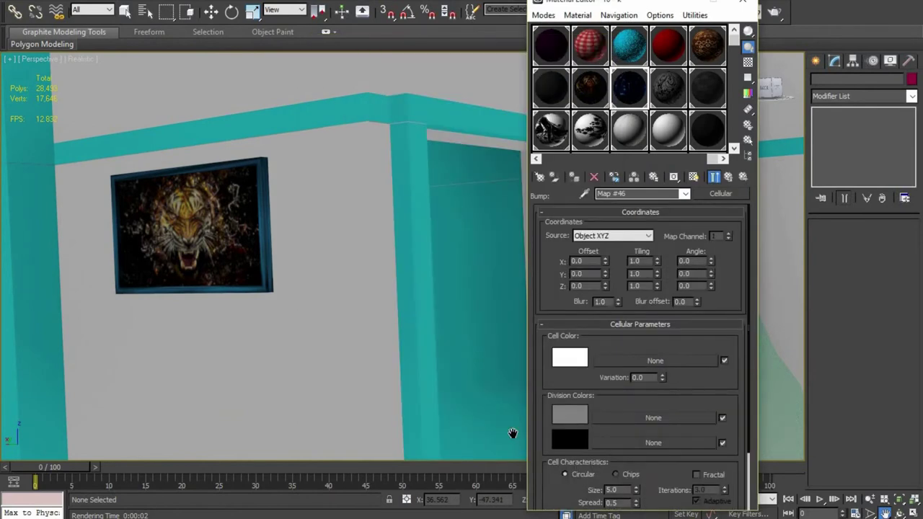
{"action": "key", "text": "shift+q"}
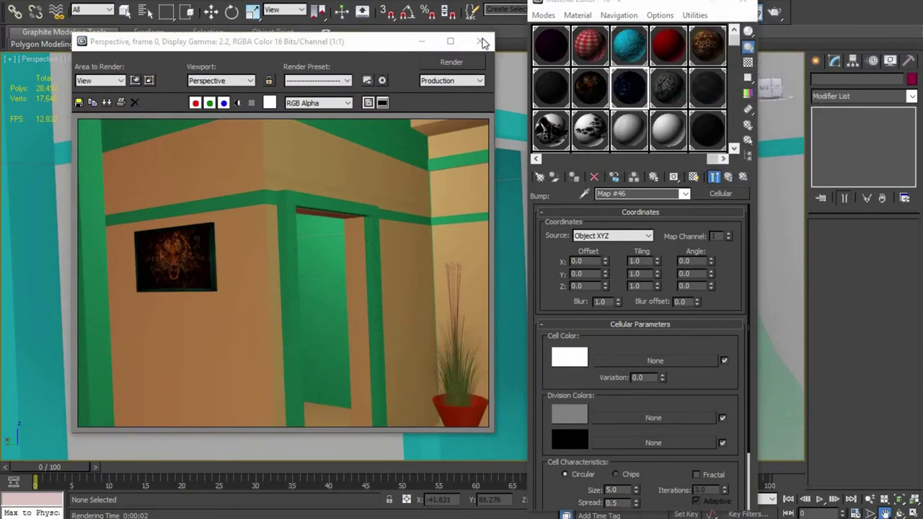
{"action": "left_click", "coordinate": [481, 39]}
Step: Orbit to a lamp and nightstand close-up, set the bump blur to 1.04, and render
{"action": "left_click", "coordinate": [900, 514]}
{"action": "mouse_move", "coordinate": [414, 303]}
{"action": "left_mouse_down"}
{"action": "mouse_move", "coordinate": [276, 313]}
{"action": "mouse_move", "coordinate": [331, 295]}
{"action": "mouse_move", "coordinate": [177, 362]}
{"action": "left_mouse_up"}
{"action": "key", "text": "shift+q"}
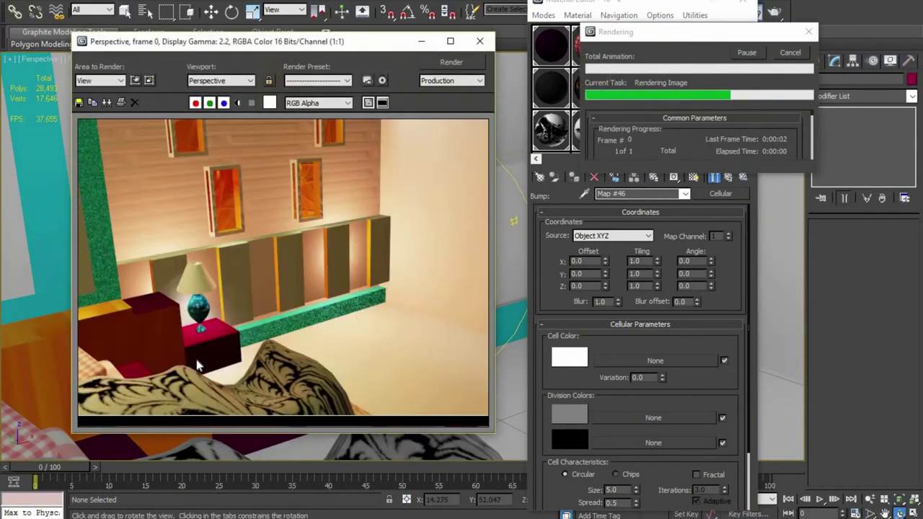
{"action": "left_click", "coordinate": [480, 41]}
{"action": "mouse_move", "coordinate": [317, 296]}
{"action": "left_mouse_down"}
{"action": "mouse_move", "coordinate": [341, 268]}
{"action": "mouse_move", "coordinate": [352, 277]}
{"action": "left_mouse_up"}
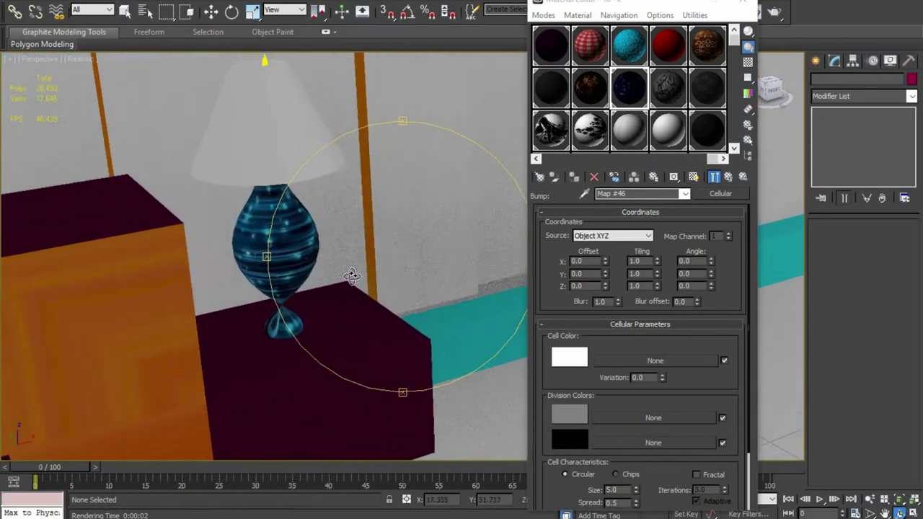
{"action": "key", "text": "shift+q"}
{"action": "type", "text": "4"}
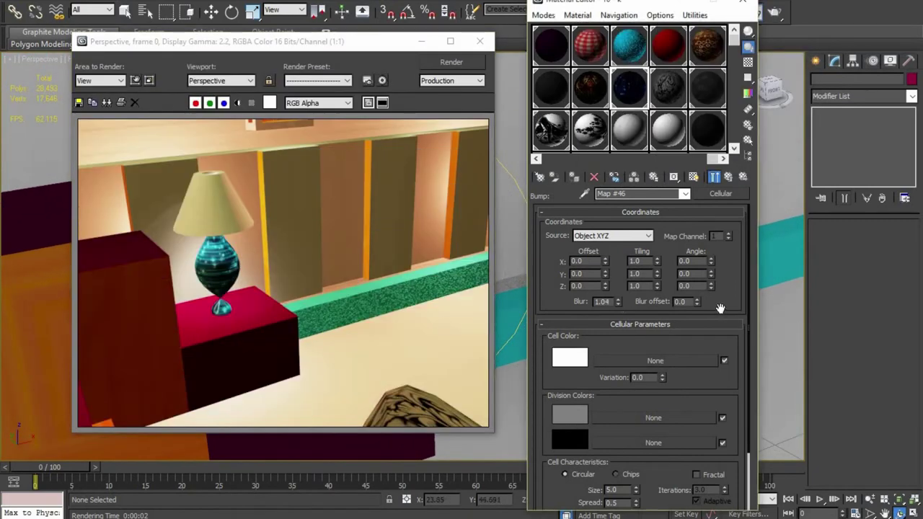
{"action": "key", "text": "shift+q"}
Step: Use the patchwork carpet quilt image as a Bitmap for the Cell Color and re-render
{"action": "left_click", "coordinate": [615, 362]}
{"action": "double_click", "coordinate": [353, 107]}
{"action": "left_click", "coordinate": [185, 176]}
{"action": "left_click", "coordinate": [484, 329]}
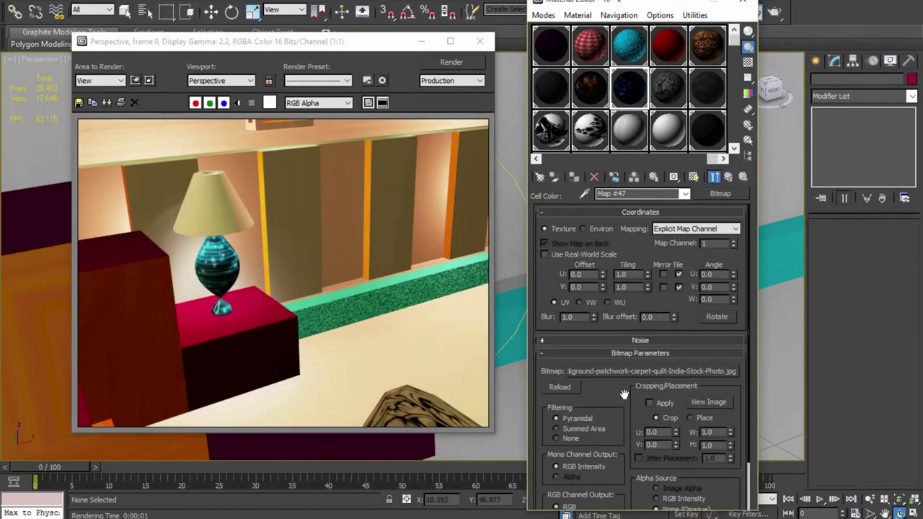
{"action": "key", "text": "shift+q"}
{"action": "left_click", "coordinate": [480, 41]}
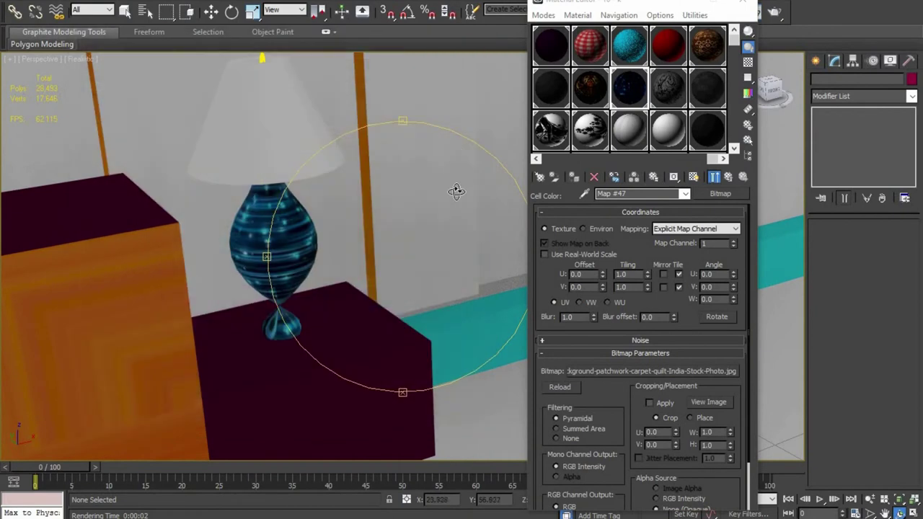
{"action": "key", "text": "Up"}
Step: Load mhiJ68O.jpg as a Bitmap in material 16 - Default's Bump slot
{"action": "key", "text": "shift+q"}
{"action": "left_click", "coordinate": [480, 39]}
{"action": "left_click", "coordinate": [630, 130]}
{"action": "left_click", "coordinate": [683, 337]}
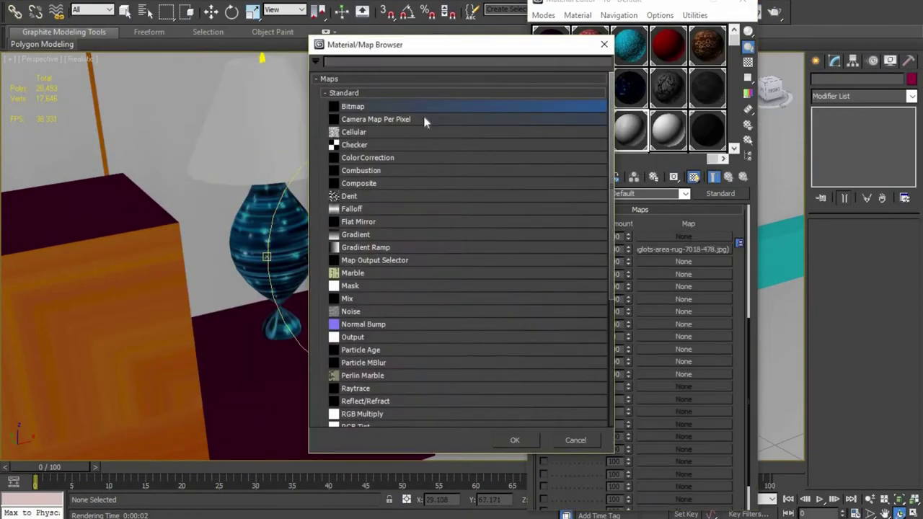
{"action": "double_click", "coordinate": [448, 106]}
{"action": "scroll", "coordinate": [204, 231], "scroll_direction": "down", "scroll_amount": 5}
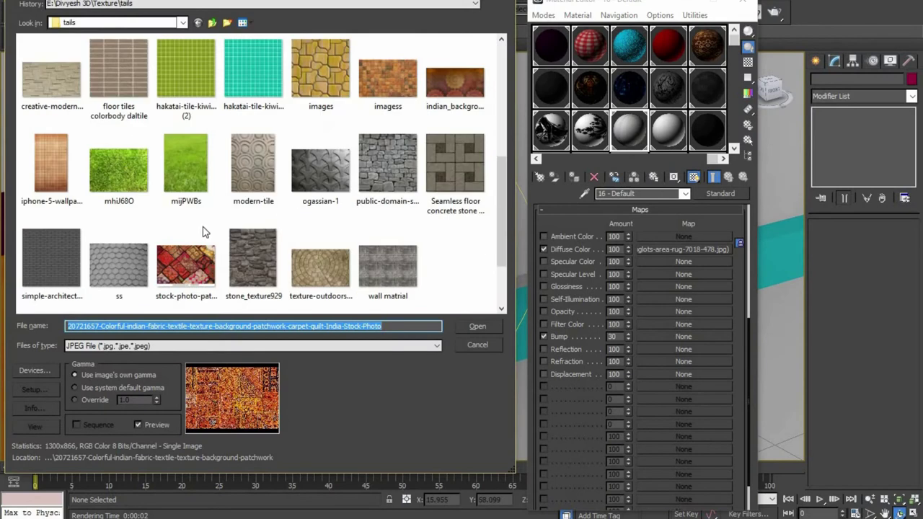
{"action": "left_click", "coordinate": [123, 173]}
{"action": "left_click", "coordinate": [477, 326]}
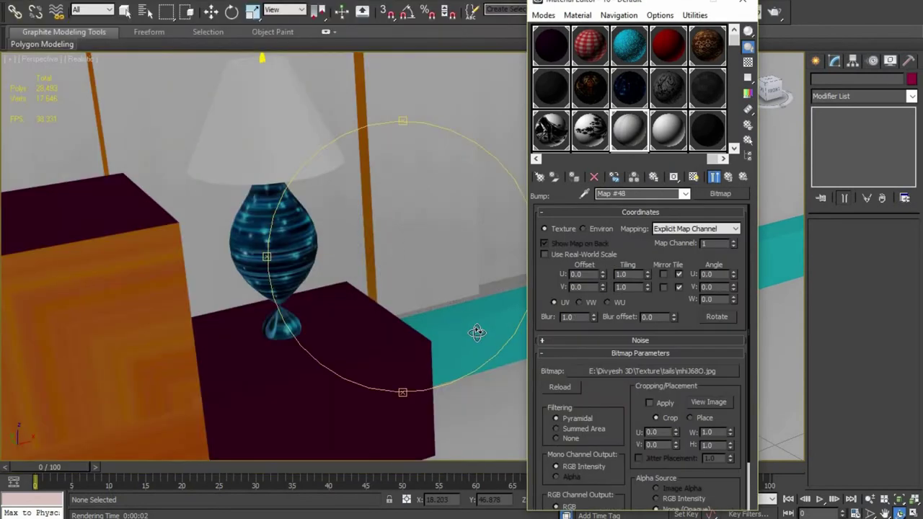
Step: Test-render the bump blur at 1.02, 0.91, 0.85 and 0.58
{"action": "left_click", "coordinate": [593, 314]}
{"action": "key", "text": "shift+q"}
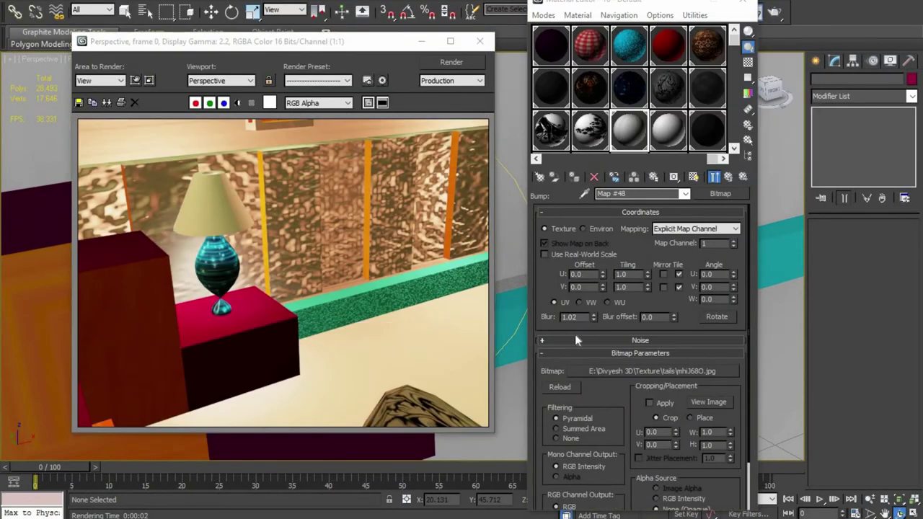
{"action": "left_click", "coordinate": [593, 318]}
{"action": "key", "text": "shift+q"}
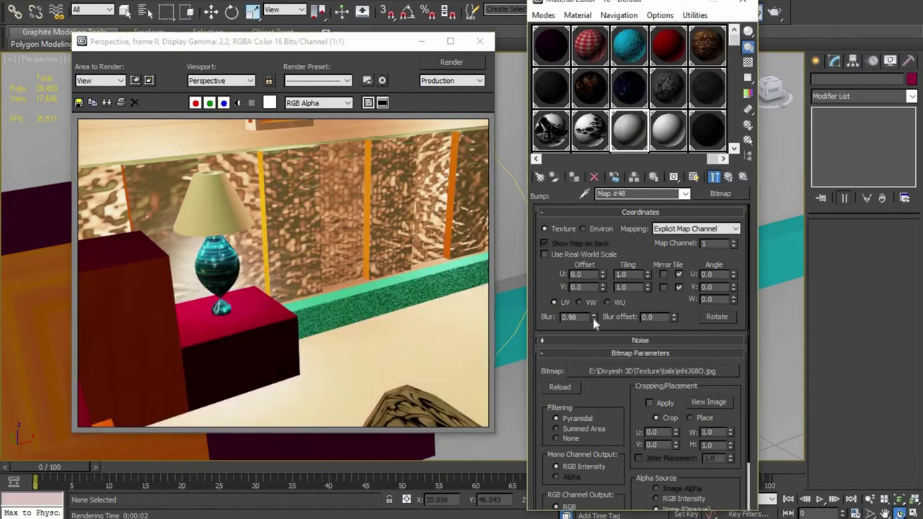
{"action": "left_click", "coordinate": [593, 318]}
{"action": "key", "text": "shift+q"}
{"action": "left_click_drag", "start_coordinate": [593, 318], "coordinate": [584, 324]}
{"action": "key", "text": "shift+q"}
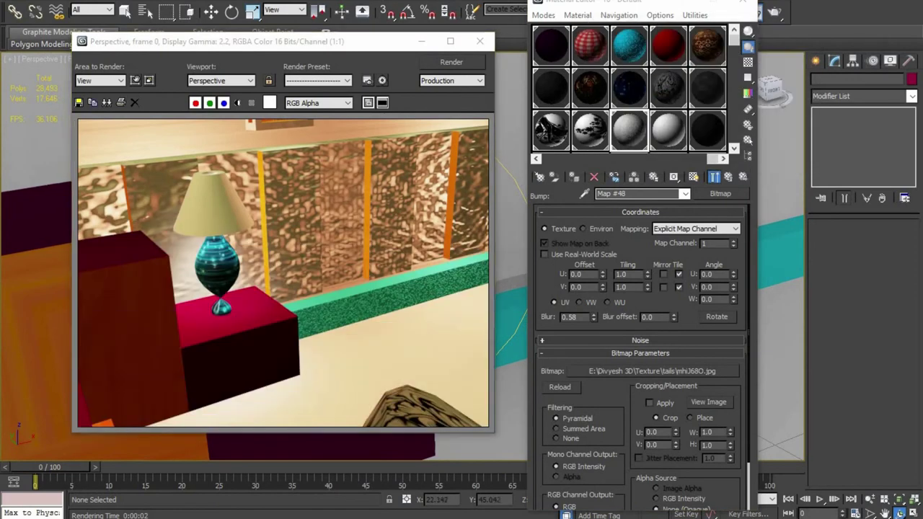
Step: Switch the bump mapping to VW with blur 0.01, re-render, and orbit out
{"action": "left_click", "coordinate": [579, 302]}
{"action": "key", "text": "shift+q"}
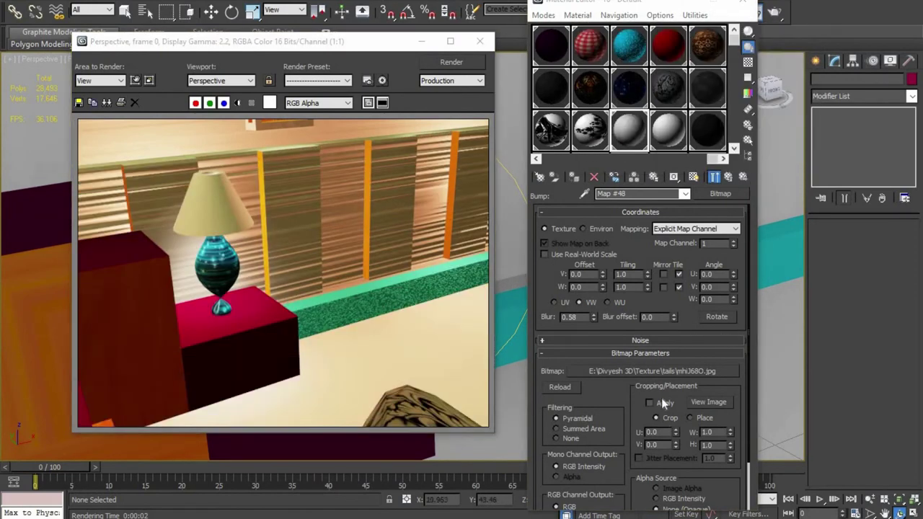
{"action": "left_click_drag", "start_coordinate": [593, 318], "coordinate": [594, 331]}
{"action": "key", "text": "shift+q"}
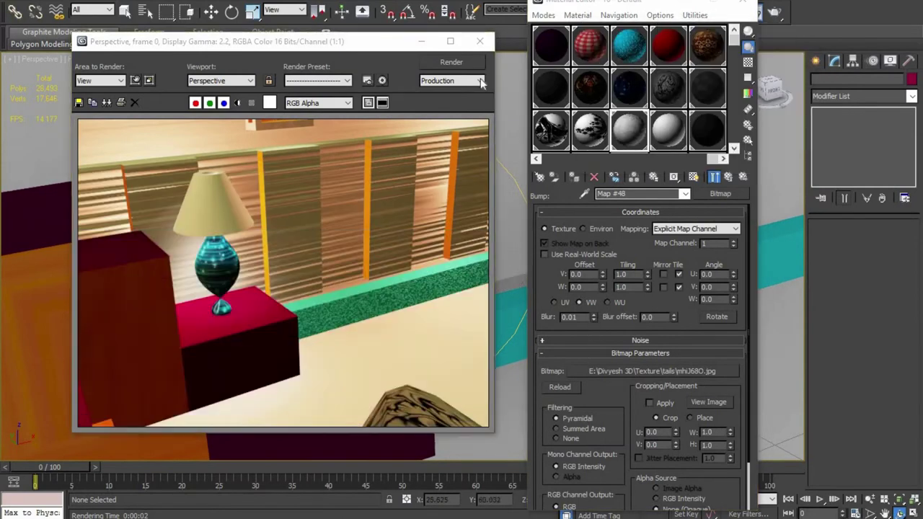
{"action": "left_click", "coordinate": [480, 41]}
{"action": "left_click_drag", "start_coordinate": [321, 283], "coordinate": [350, 267]}
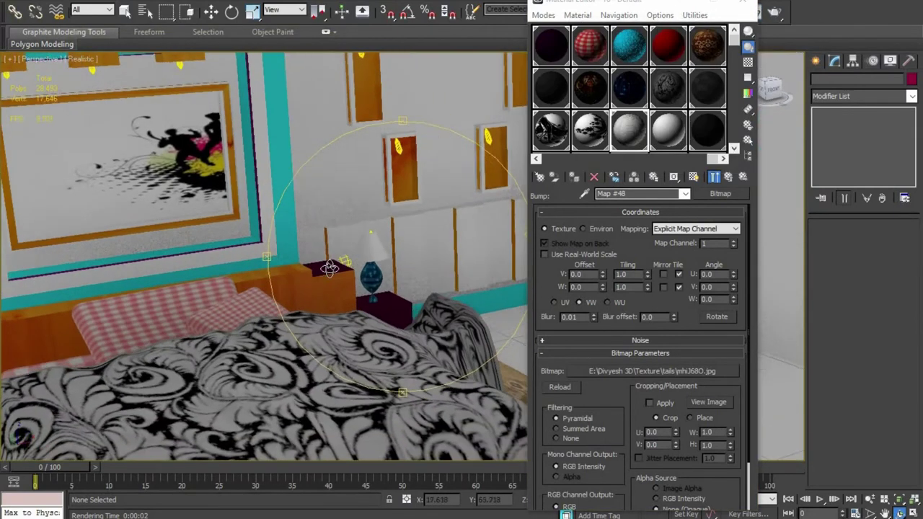
Step: Render the wide view, restore the lamp close-up, and set bump blur around 0.56–0.8
{"action": "key", "text": "shift+q"}
{"action": "left_click", "coordinate": [478, 41]}
{"action": "key", "text": "shift+z"}
{"action": "left_click_drag", "start_coordinate": [593, 317], "coordinate": [600, 284]}
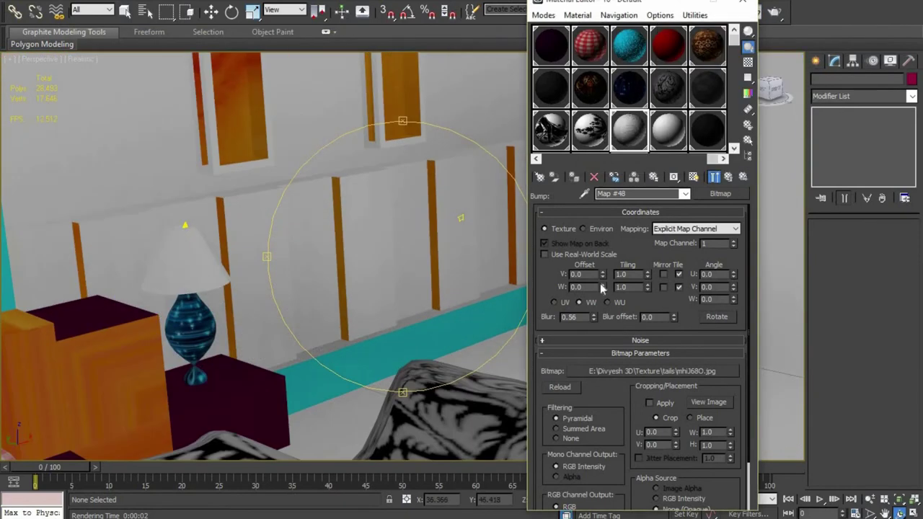
{"action": "key", "text": "shift+q"}
{"action": "type", "text": "0.8"}
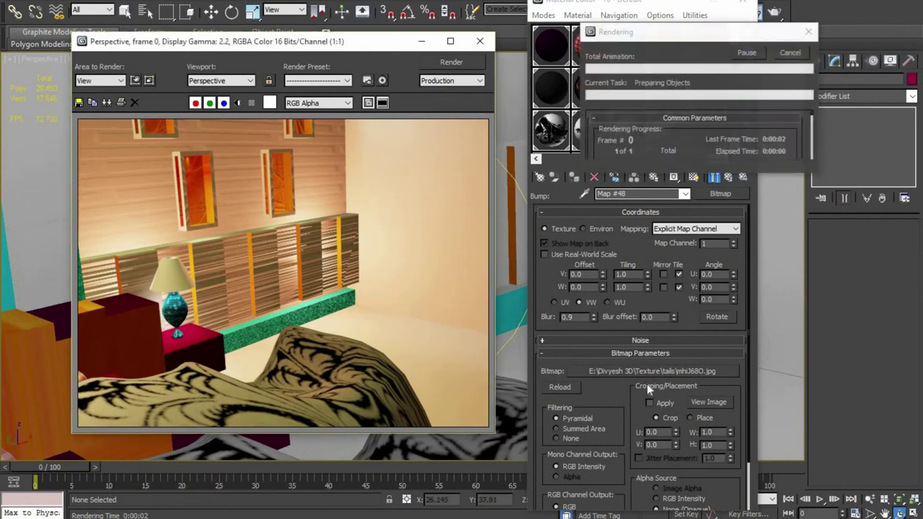
{"action": "left_click", "coordinate": [480, 40]}
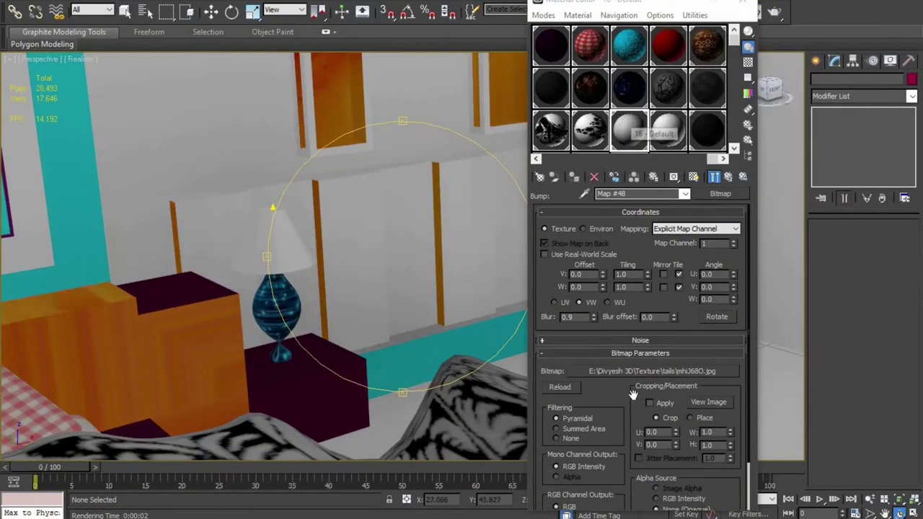
Step: Replace the bump image with the baroque sofa fabric texture and test-render
{"action": "left_click", "coordinate": [629, 370]}
{"action": "double_click", "coordinate": [521, 115]}
{"action": "double_click", "coordinate": [538, 137]}
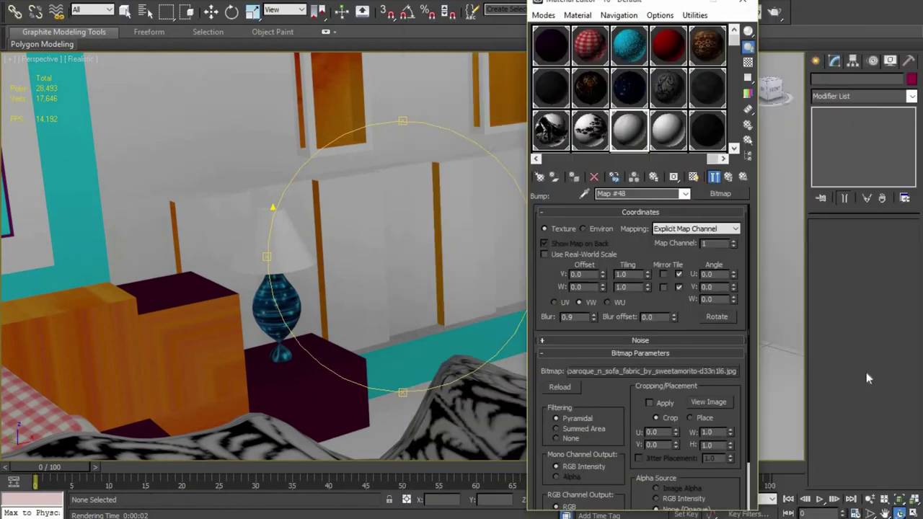
{"action": "key", "text": "shift+q"}
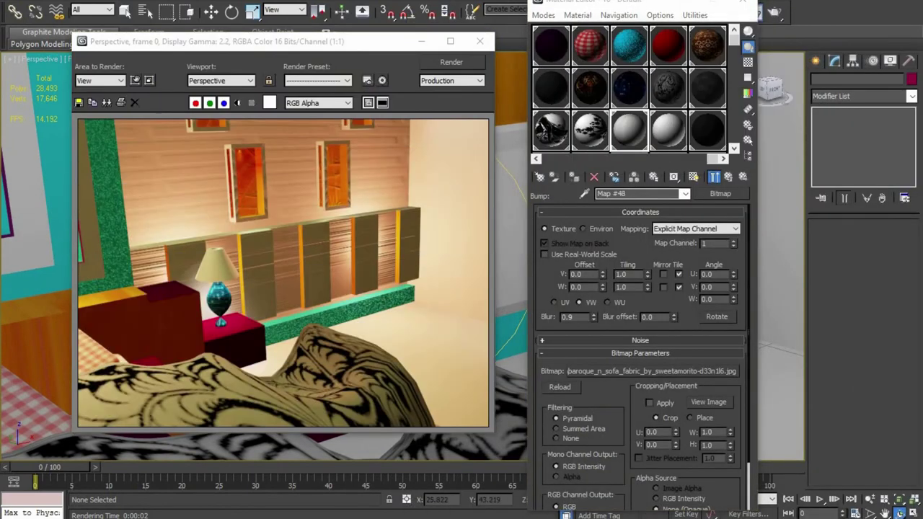
{"action": "left_click", "coordinate": [481, 41]}
Step: Return to the bump map via 16 - Default, show it in the viewport, and render
{"action": "left_click", "coordinate": [685, 193]}
{"action": "left_click", "coordinate": [630, 206]}
{"action": "left_click", "coordinate": [656, 340]}
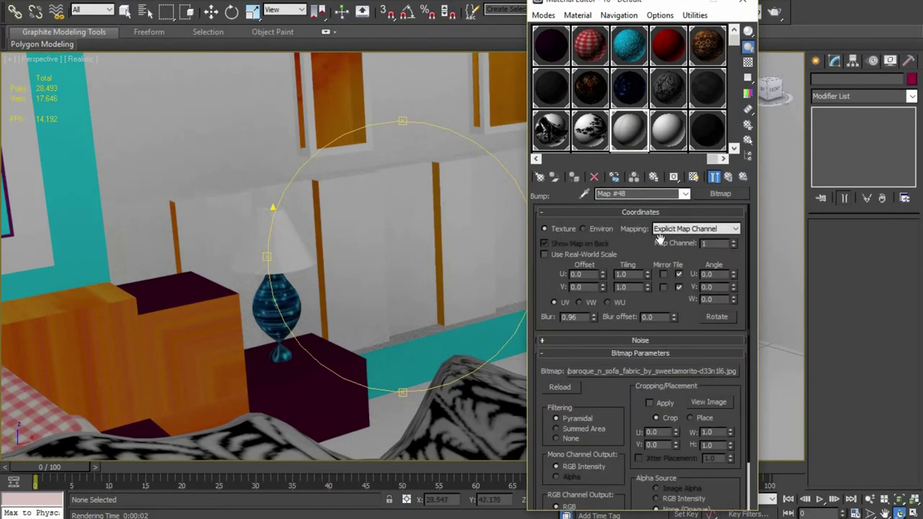
{"action": "left_click", "coordinate": [693, 177]}
{"action": "key", "text": "shift+q"}
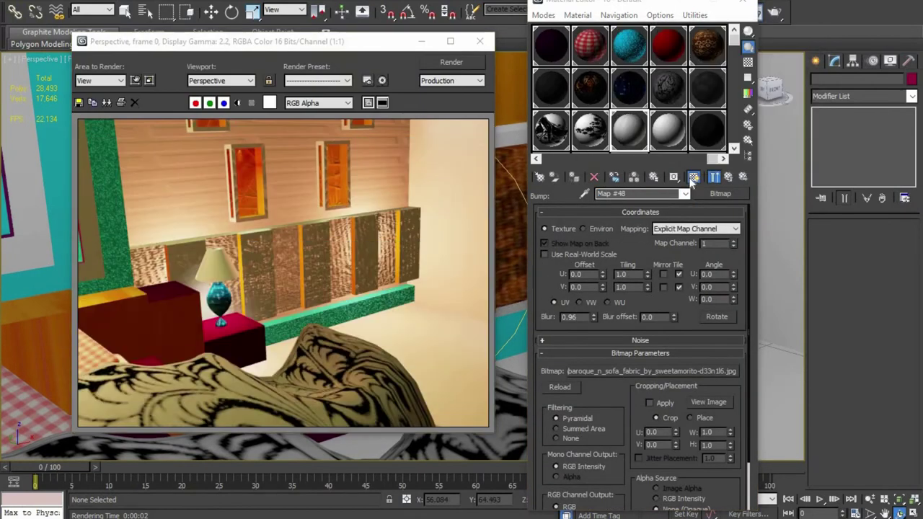
Step: Lower the bump blur to 0.01 and render the orbited bed-wall view
{"action": "mouse_move", "coordinate": [595, 321]}
{"action": "left_mouse_down"}
{"action": "mouse_move", "coordinate": [593, 349]}
{"action": "mouse_move", "coordinate": [595, 328]}
{"action": "left_mouse_up"}
{"action": "key", "text": "shift+q"}
{"action": "key", "text": "shift+q"}
{"action": "key", "text": "shift+q"}
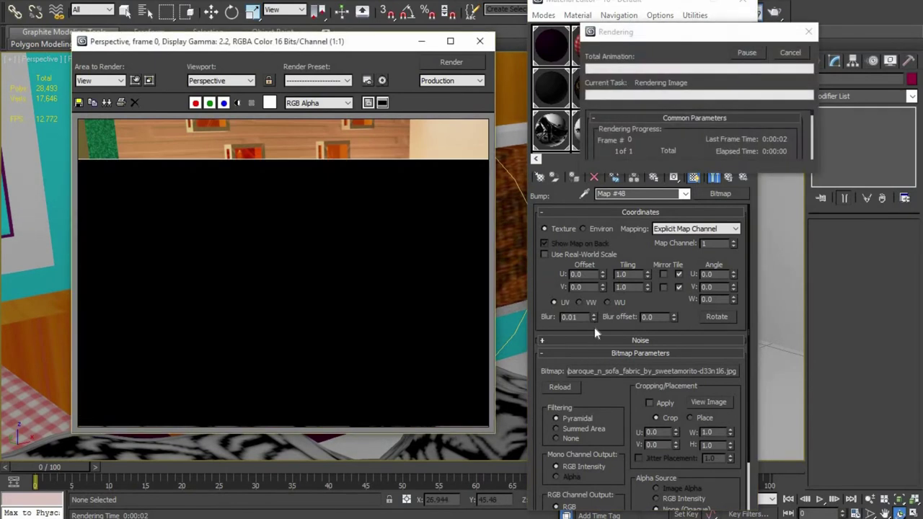
{"action": "key", "text": "shift+q"}
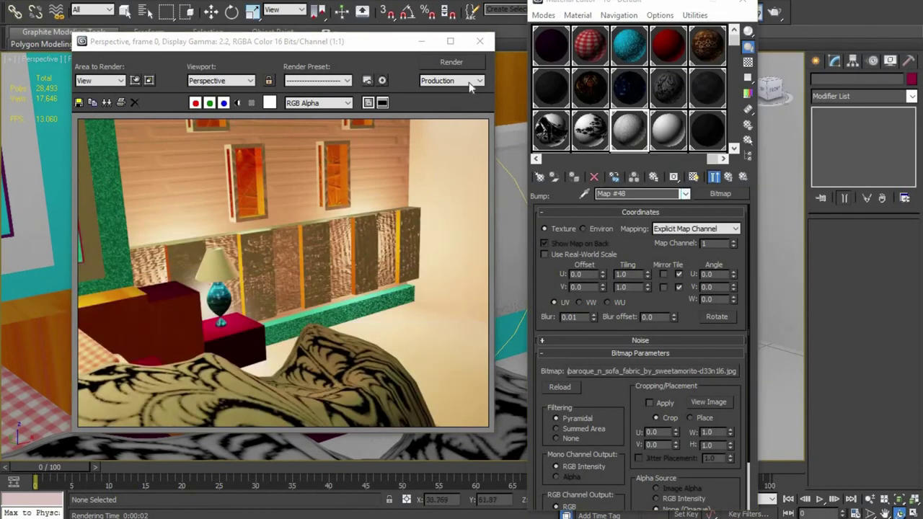
{"action": "left_click", "coordinate": [479, 41]}
{"action": "middle_click_drag", "start_coordinate": [404, 217], "coordinate": [335, 251], "text": "alt"}
{"action": "key", "text": "shift+q"}
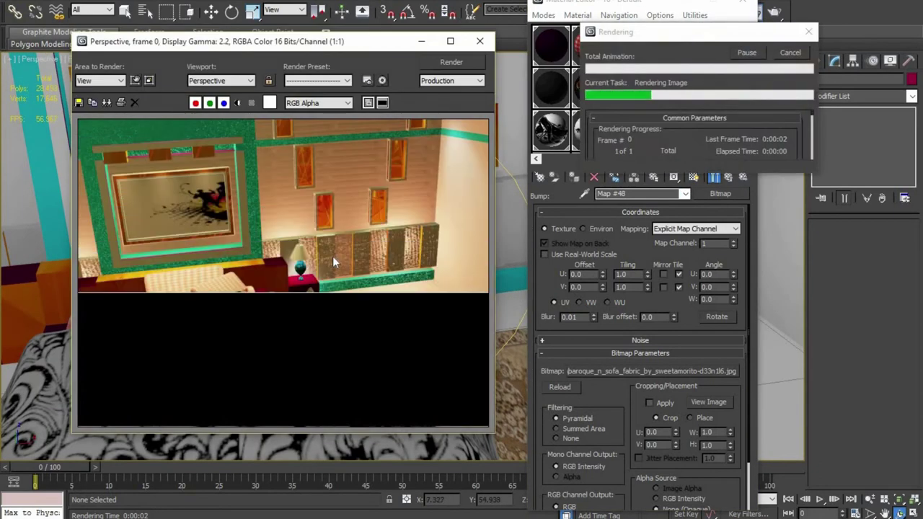
{"action": "left_click", "coordinate": [468, 41]}
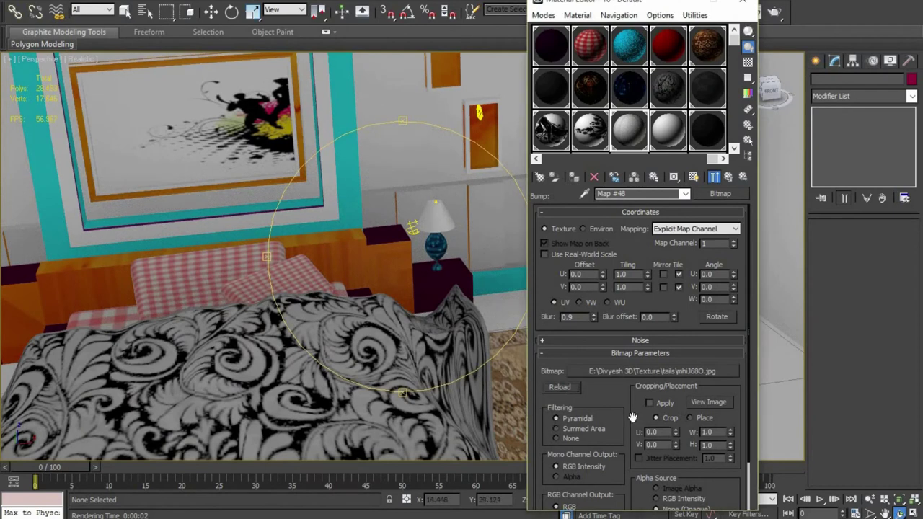
Step: Set the swirl bump map's mapping to Planar from Object XYZ and test-render
{"action": "left_click", "coordinate": [685, 230]}
{"action": "left_click", "coordinate": [685, 261]}
{"action": "key", "text": "shift+q"}
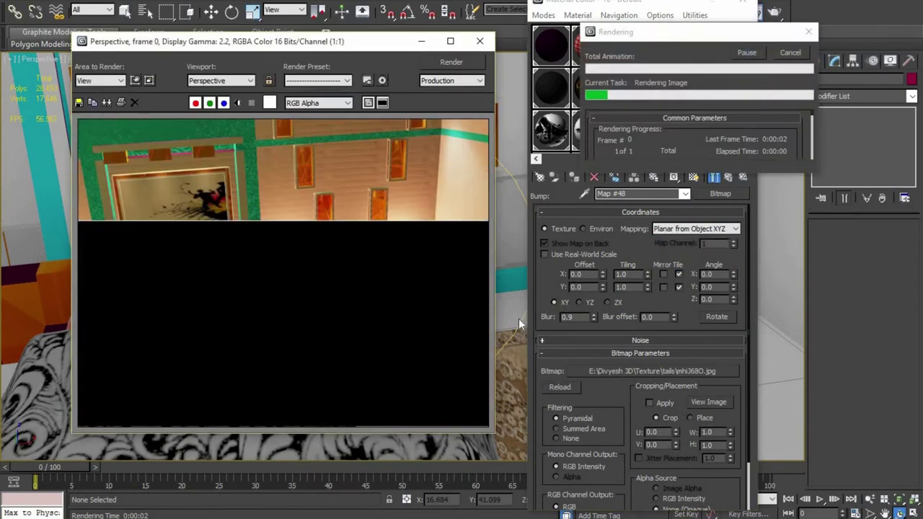
{"action": "left_click", "coordinate": [480, 41]}
Step: Render a wider bedroom view and inspect the carpet material's bump map and map list
{"action": "middle_click_drag", "start_coordinate": [376, 247], "coordinate": [395, 283], "text": "alt"}
{"action": "scroll", "coordinate": [394, 283], "scroll_direction": "up", "scroll_amount": 15}
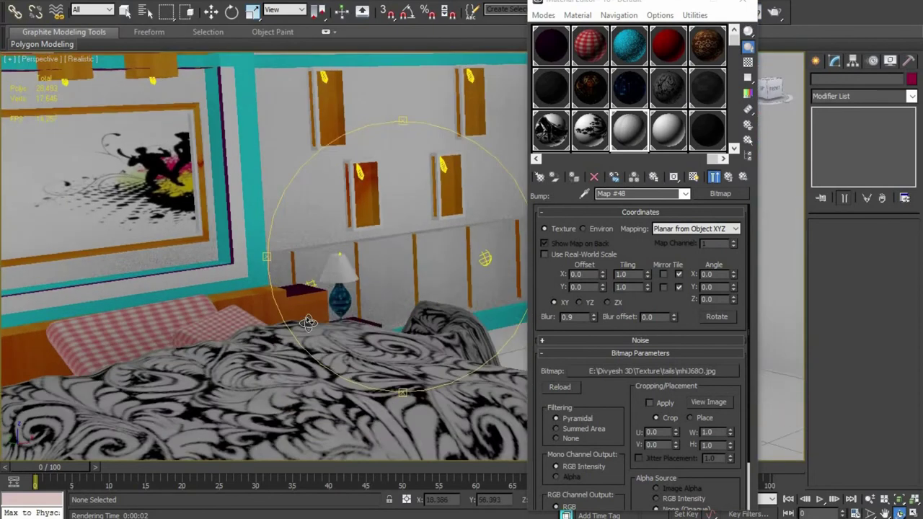
{"action": "key", "text": "shift+q"}
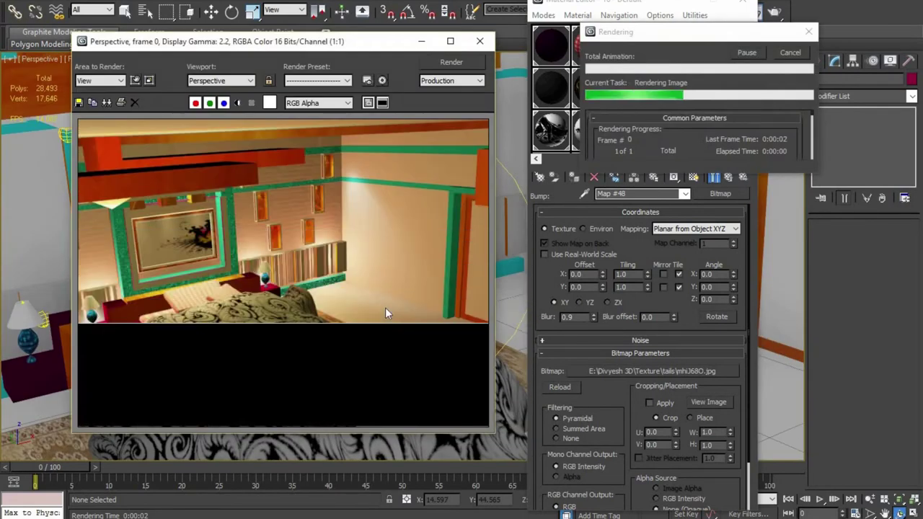
{"action": "left_click", "coordinate": [691, 59]}
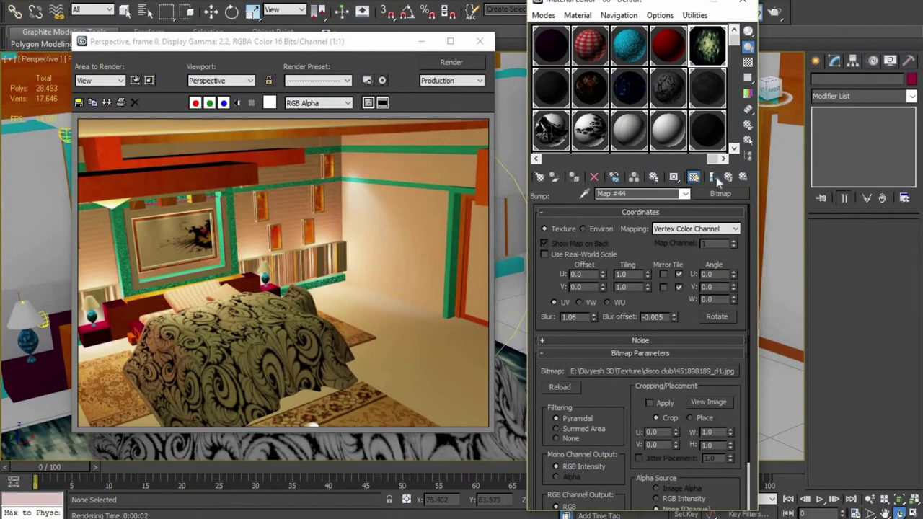
{"action": "left_click", "coordinate": [713, 177]}
{"action": "key", "text": "shift+q"}
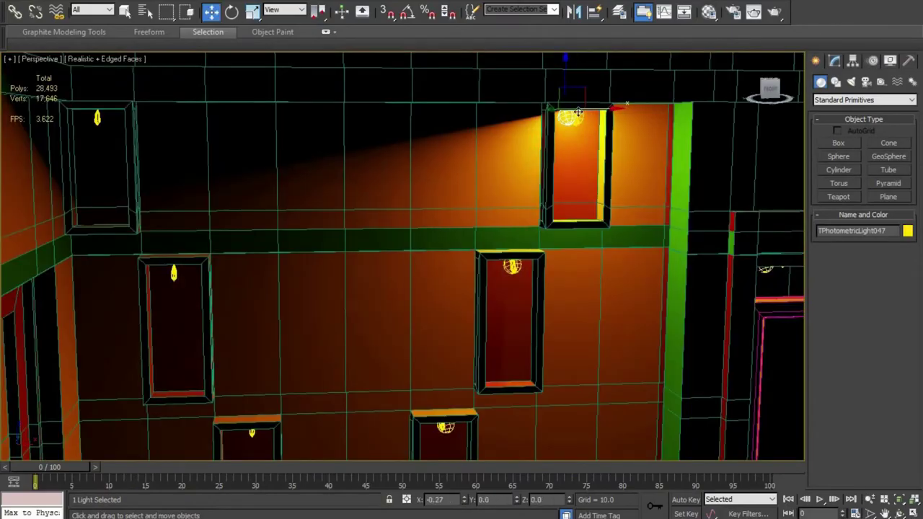
Step: Clone photometric lights into the top-left, left and lower-left empty niches, then test-render
{"action": "left_click_drag", "start_coordinate": [573, 117], "coordinate": [140, 176], "text": "shift"}
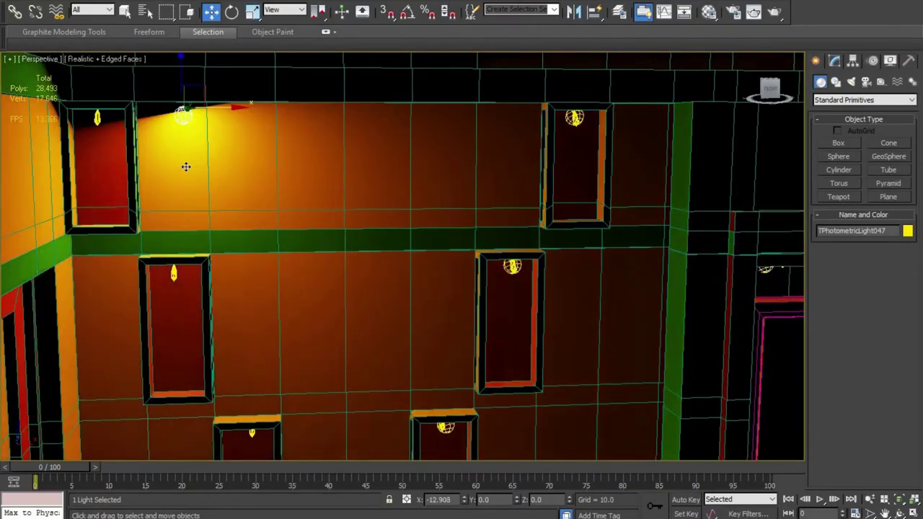
{"action": "left_click", "coordinate": [448, 309]}
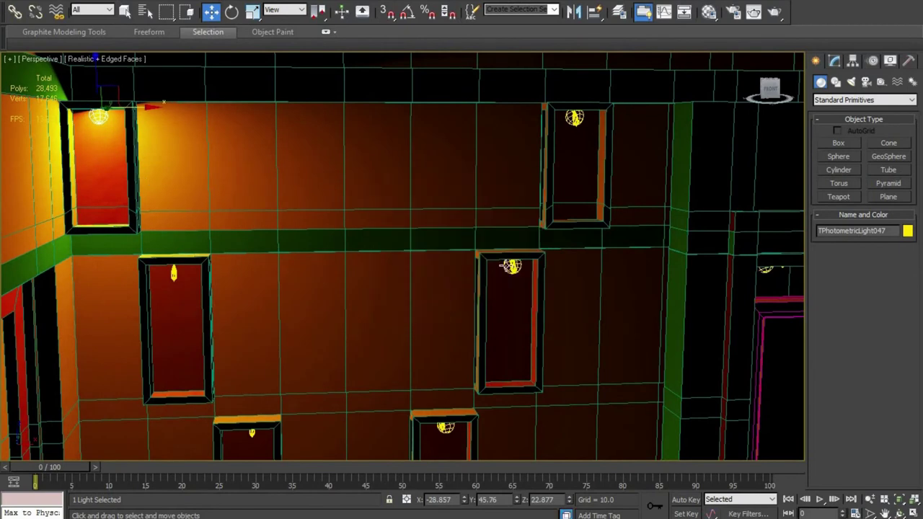
{"action": "left_click", "coordinate": [506, 266]}
{"action": "left_click_drag", "start_coordinate": [512, 267], "coordinate": [223, 306], "text": "shift"}
{"action": "left_click", "coordinate": [469, 311]}
{"action": "middle_click_drag", "start_coordinate": [525, 378], "coordinate": [534, 313]}
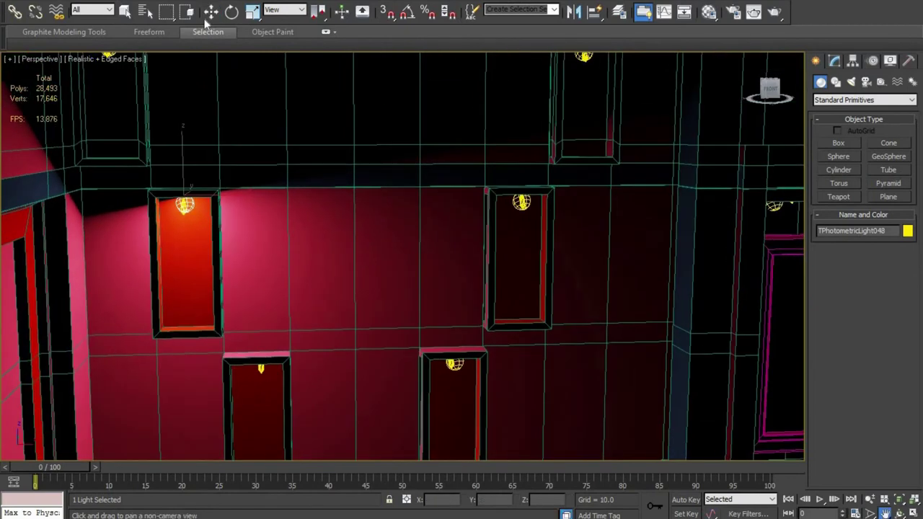
{"action": "left_click", "coordinate": [454, 364]}
{"action": "left_click_drag", "start_coordinate": [496, 364], "coordinate": [304, 363], "text": "shift"}
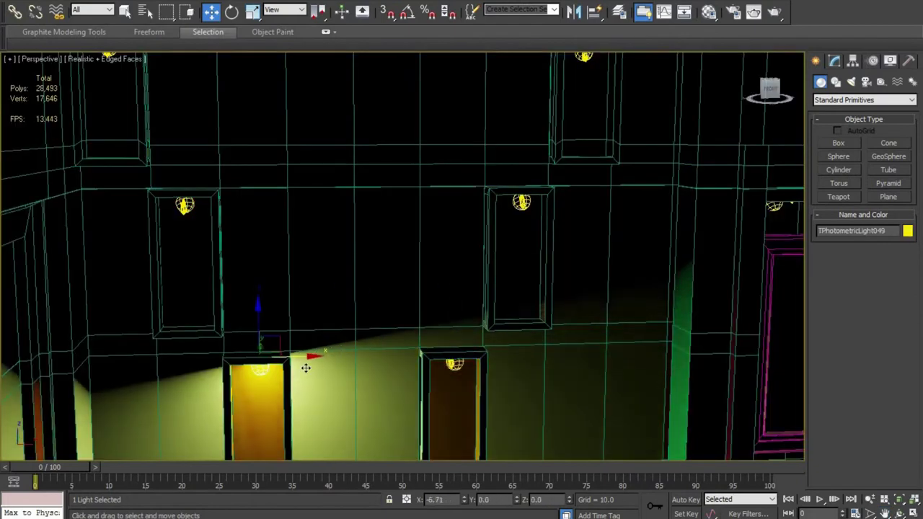
{"action": "left_click", "coordinate": [454, 311]}
{"action": "key", "text": "shift+q"}
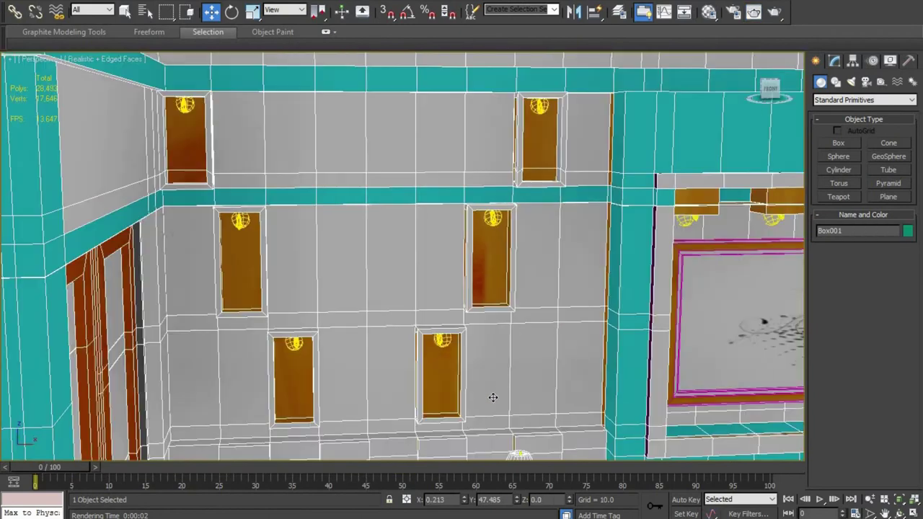
Step: Open 03 - Default, try a near-white self-illumination colour, then cancel and turn it off
{"action": "key", "text": "m"}
{"action": "double_click", "coordinate": [518, 100]}
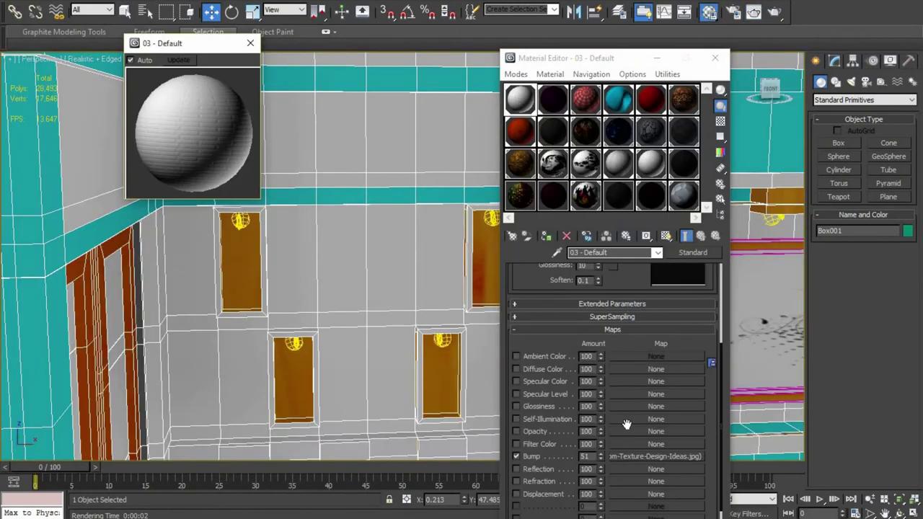
{"action": "scroll", "coordinate": [594, 427], "scroll_direction": "up", "scroll_amount": 3}
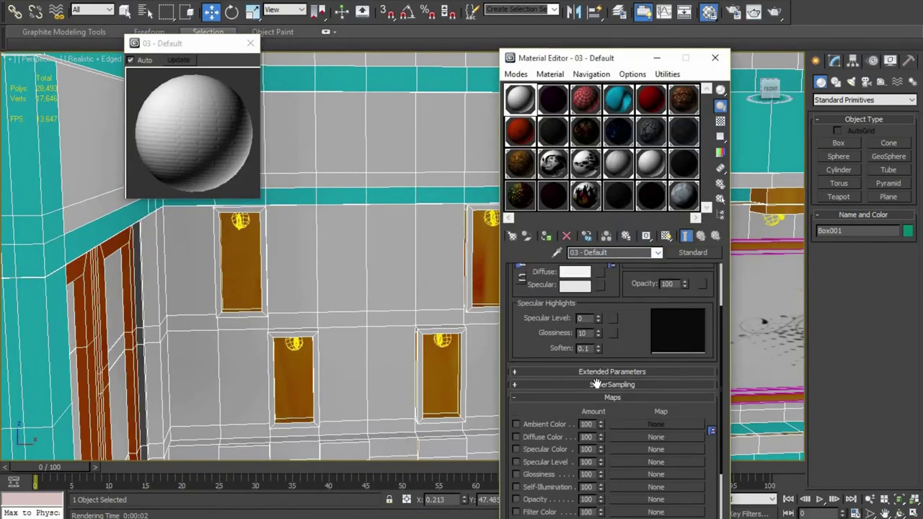
{"action": "scroll", "coordinate": [594, 427], "scroll_direction": "up", "scroll_amount": 3}
{"action": "left_click", "coordinate": [515, 451]}
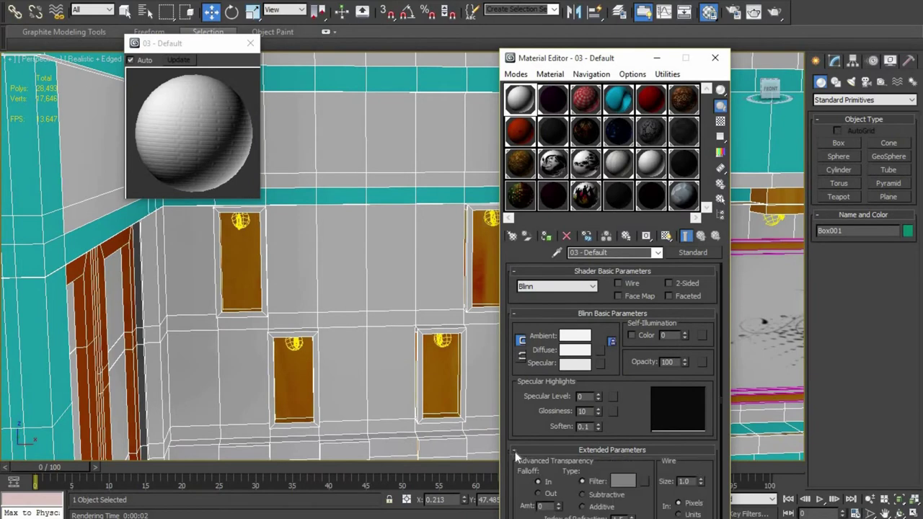
{"action": "left_click", "coordinate": [680, 335]}
{"action": "left_click_drag", "start_coordinate": [366, 80], "coordinate": [368, 157]}
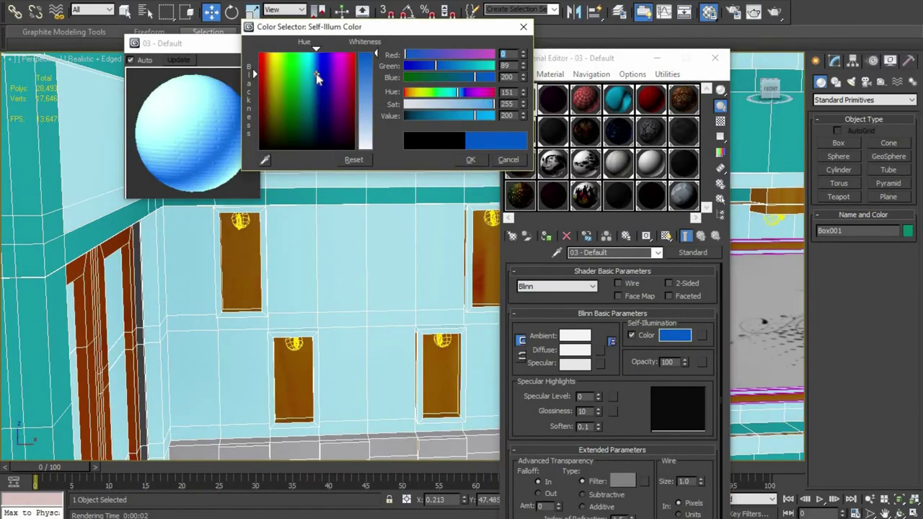
{"action": "left_click", "coordinate": [512, 161]}
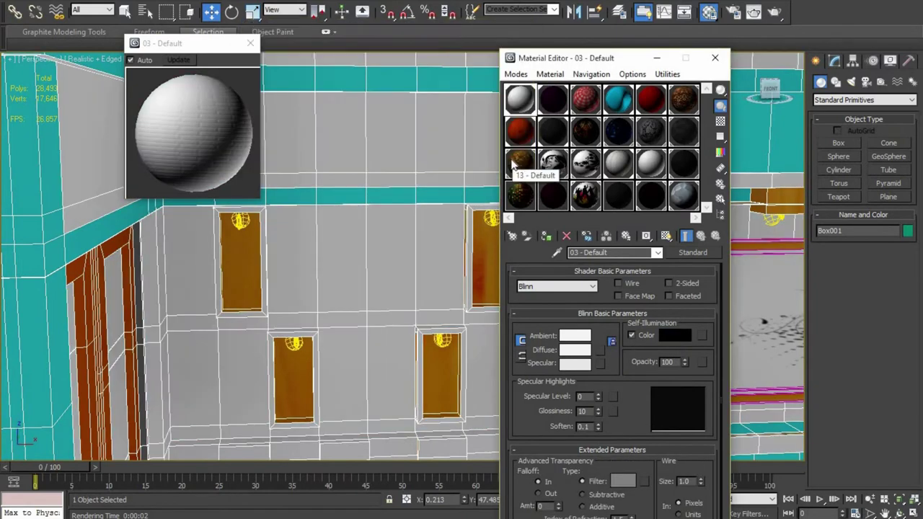
{"action": "left_click", "coordinate": [632, 335]}
Step: Adjust 03 - Default's opacity and specular highlight, checking with test renders
{"action": "mouse_move", "coordinate": [684, 362]}
{"action": "left_mouse_down"}
{"action": "mouse_move", "coordinate": [681, 392]}
{"action": "mouse_move", "coordinate": [685, 317]}
{"action": "left_mouse_up"}
{"action": "key", "text": "shift+q"}
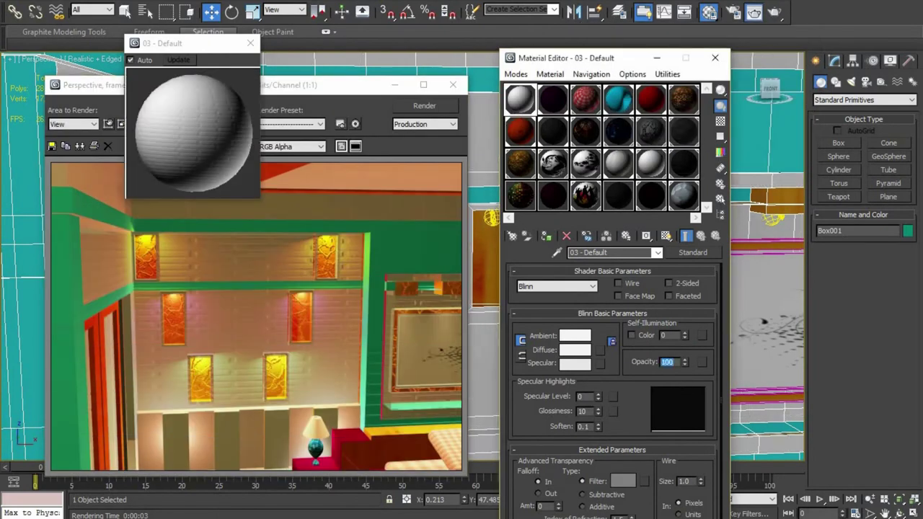
{"action": "key", "text": "shift+q"}
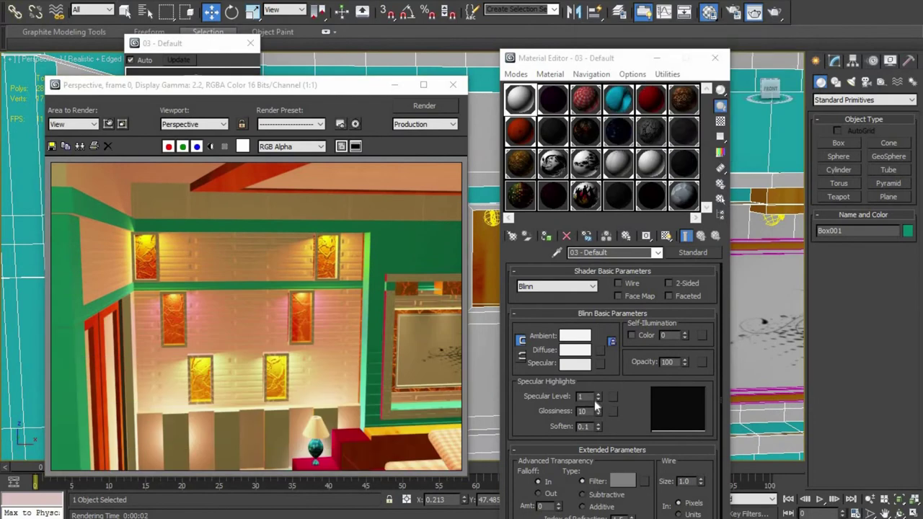
{"action": "left_click", "coordinate": [584, 396]}
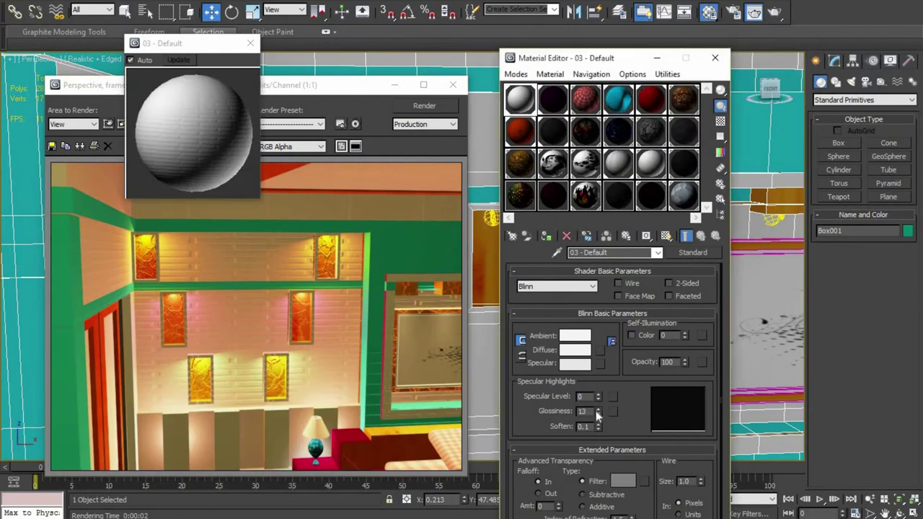
{"action": "key", "text": "shift+q"}
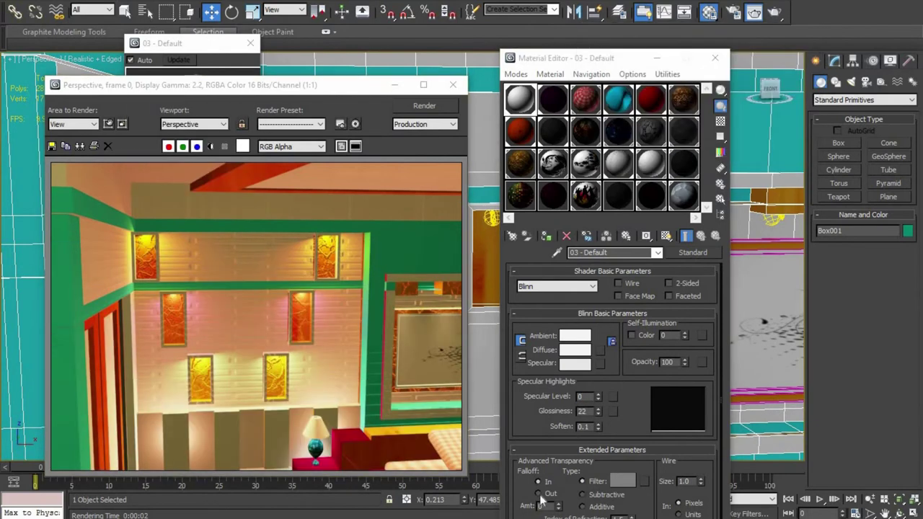
Step: Close the render and material preview windows and move the Material Editor aside
{"action": "left_click", "coordinate": [453, 85]}
{"action": "left_click", "coordinate": [251, 43]}
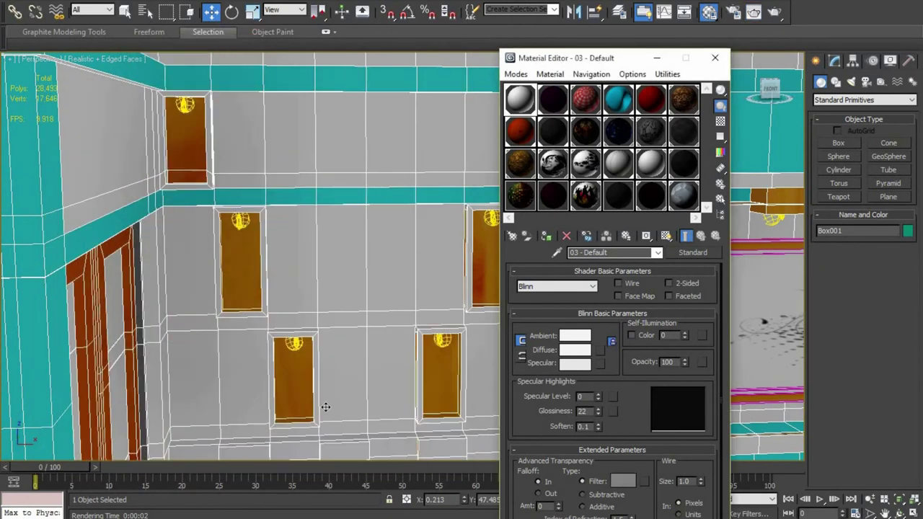
{"action": "left_click_drag", "start_coordinate": [635, 48], "coordinate": [819, 62]}
Step: Close the Material Editor, pan to the framed picture and bed, and test-render
{"action": "left_click", "coordinate": [900, 72]}
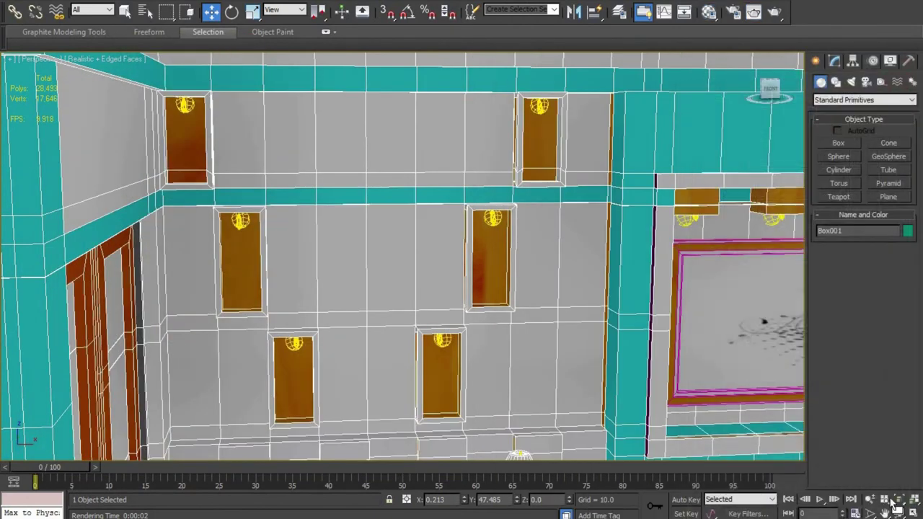
{"action": "mouse_move", "coordinate": [610, 363]}
{"action": "middle_mouse_down"}
{"action": "mouse_move", "coordinate": [570, 325]}
{"action": "mouse_move", "coordinate": [699, 343]}
{"action": "mouse_move", "coordinate": [647, 342]}
{"action": "middle_mouse_up"}
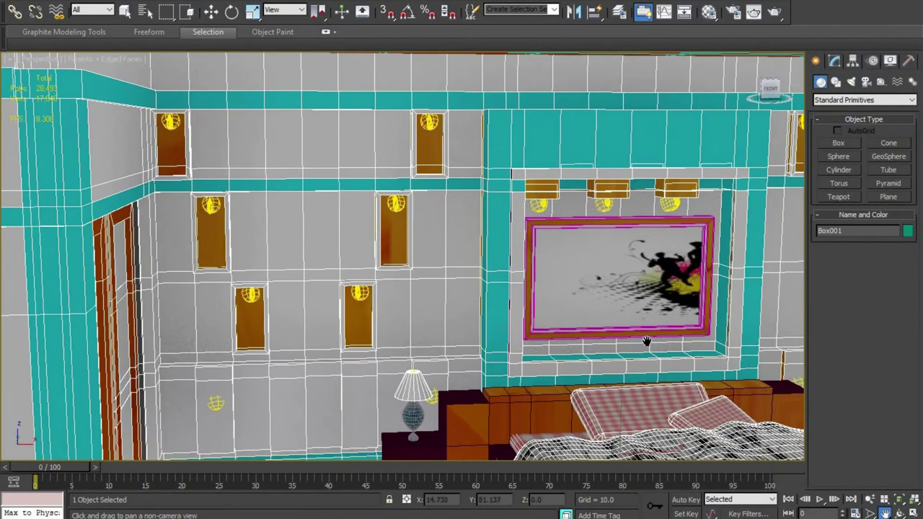
{"action": "key", "text": "shift+q"}
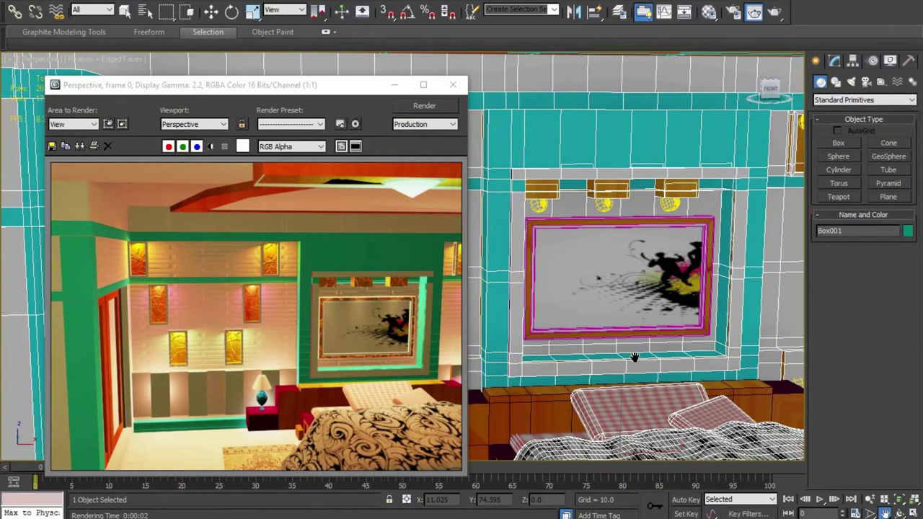
{"action": "left_click", "coordinate": [453, 84]}
Step: Test-render after panning across the room, then orbit toward the bed wall and render again
{"action": "middle_click_drag", "start_coordinate": [381, 233], "coordinate": [324, 206]}
{"action": "key", "text": "shift+q"}
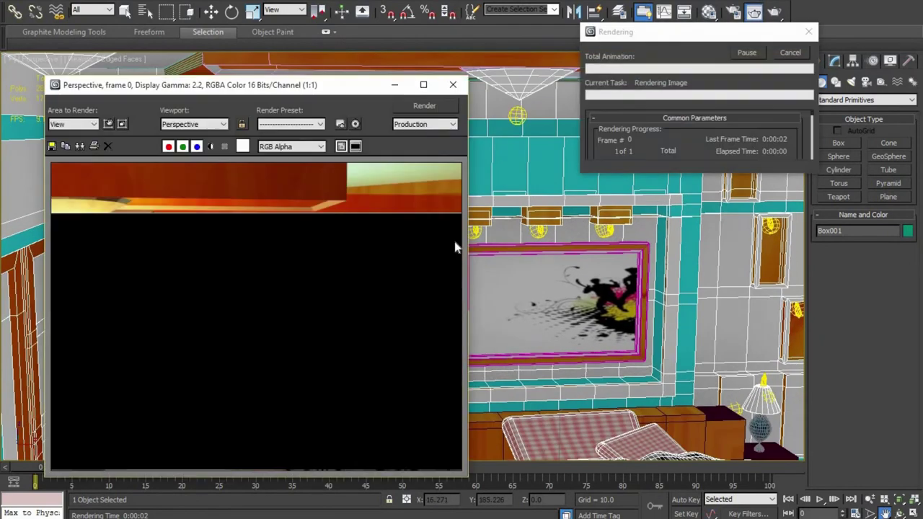
{"action": "left_click", "coordinate": [453, 85]}
{"action": "left_click", "coordinate": [900, 514]}
{"action": "left_click_drag", "start_coordinate": [515, 288], "coordinate": [511, 301]}
{"action": "key", "text": "shift+q"}
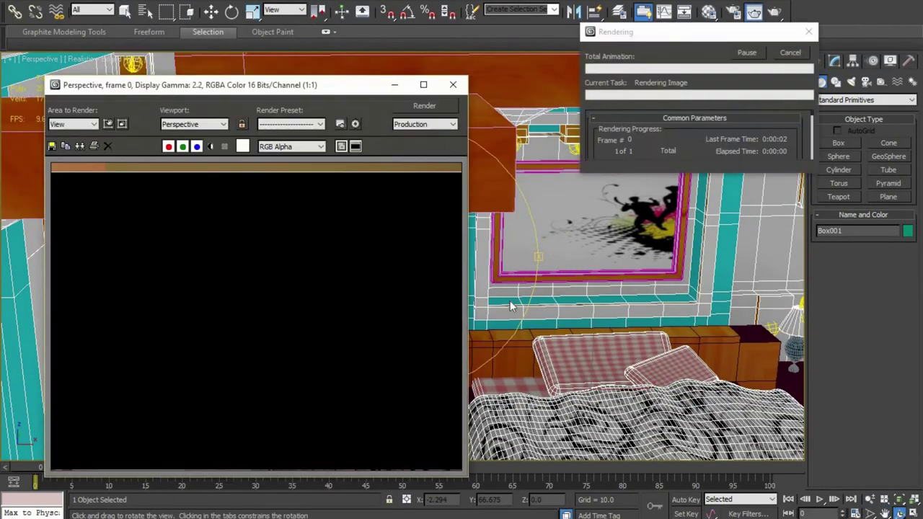
Step: Pan to the bed and carpet and open material 06 - Default's bump bitmap (Map #44)
{"action": "left_click", "coordinate": [453, 84]}
{"action": "left_click", "coordinate": [886, 514]}
{"action": "left_click_drag", "start_coordinate": [433, 289], "coordinate": [382, 216]}
{"action": "key", "text": "m"}
{"action": "left_click", "coordinate": [868, 112]}
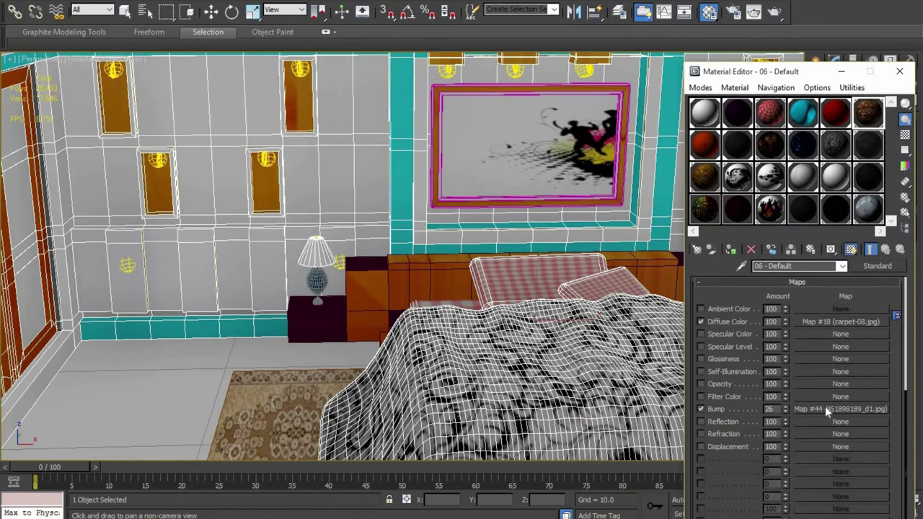
{"action": "left_click", "coordinate": [825, 406]}
Step: Browse to folder 33 and select Arch41_043_flower_mask.jpg as the new bump image
{"action": "left_click", "coordinate": [877, 267]}
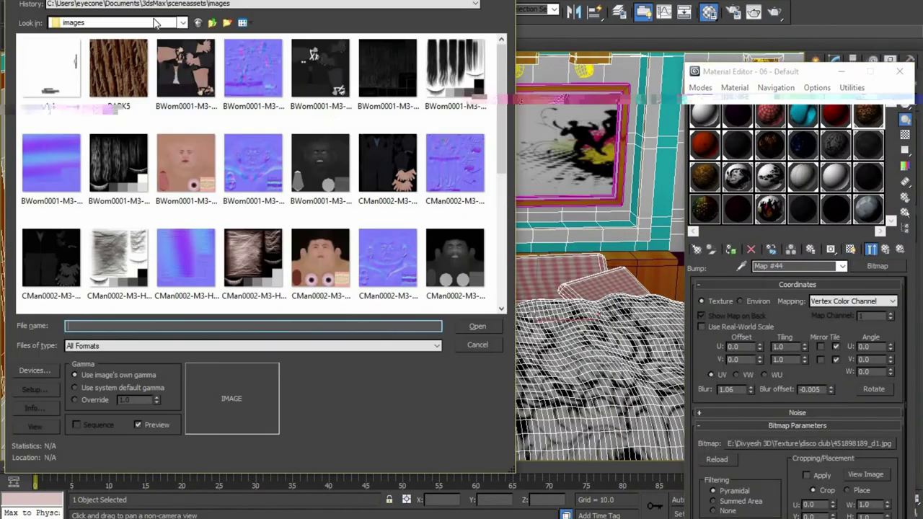
{"action": "double_click", "coordinate": [80, 161]}
{"action": "double_click", "coordinate": [254, 76]}
{"action": "scroll", "coordinate": [264, 181], "scroll_direction": "down", "scroll_amount": 3}
{"action": "scroll", "coordinate": [264, 181], "scroll_direction": "down", "scroll_amount": 3}
{"action": "scroll", "coordinate": [264, 181], "scroll_direction": "down", "scroll_amount": 3}
{"action": "scroll", "coordinate": [312, 238], "scroll_direction": "down", "scroll_amount": 2}
{"action": "scroll", "coordinate": [312, 238], "scroll_direction": "up", "scroll_amount": 2}
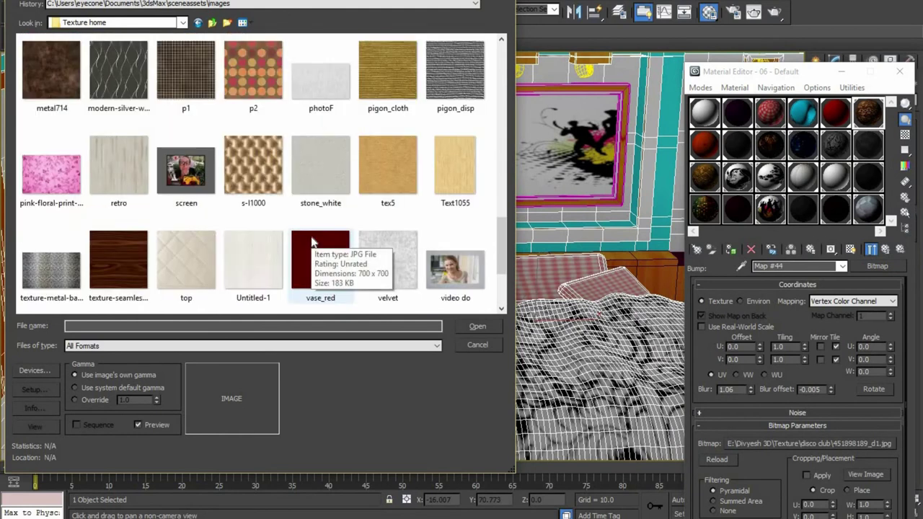
{"action": "scroll", "coordinate": [310, 245], "scroll_direction": "up", "scroll_amount": 3}
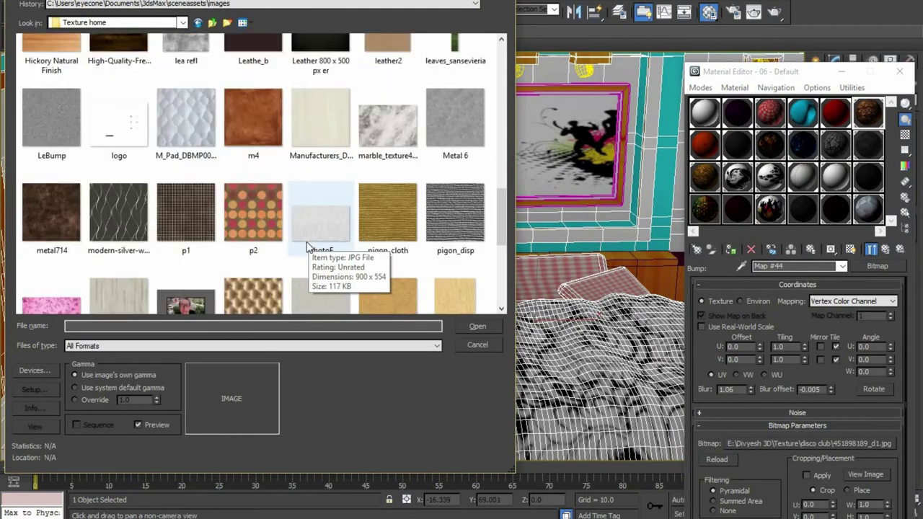
{"action": "scroll", "coordinate": [310, 231], "scroll_direction": "up", "scroll_amount": 3}
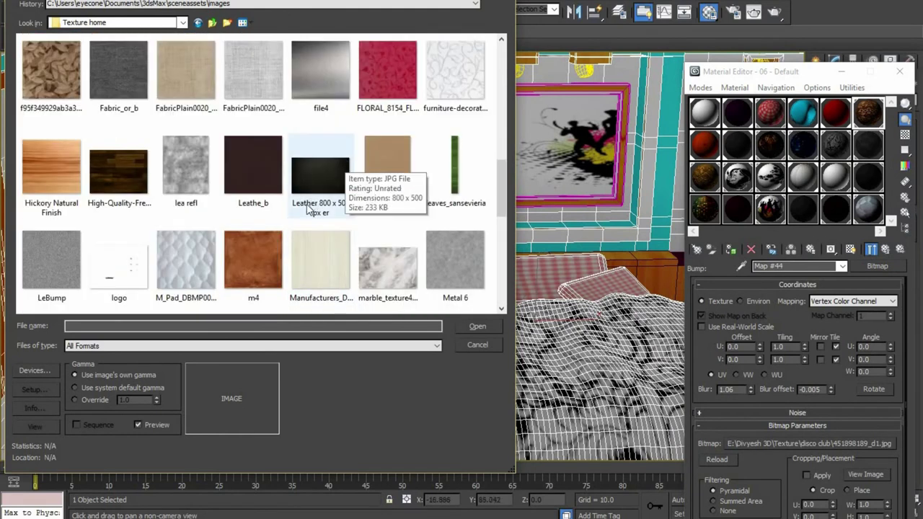
{"action": "mouse_move", "coordinate": [502, 186]}
{"action": "left_mouse_down"}
{"action": "mouse_move", "coordinate": [510, 145]}
{"action": "mouse_move", "coordinate": [504, 69]}
{"action": "left_mouse_up"}
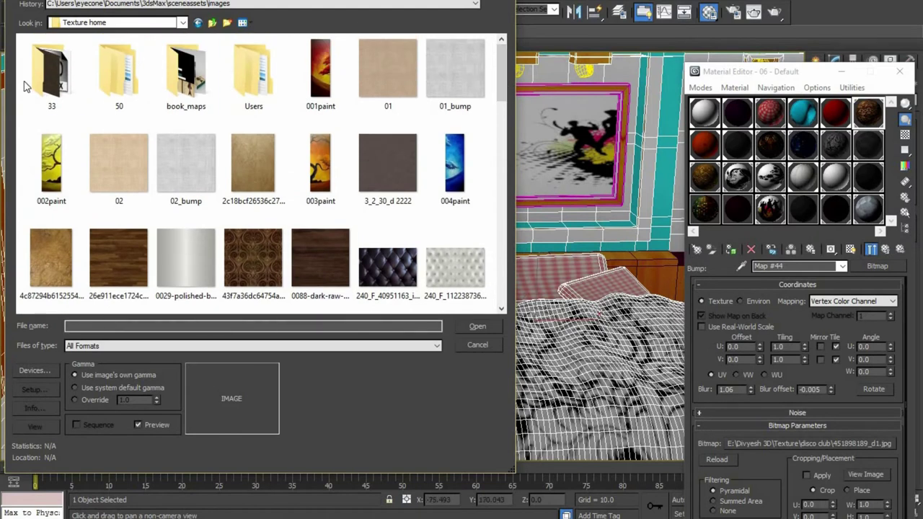
{"action": "double_click", "coordinate": [43, 76]}
{"action": "left_click", "coordinate": [119, 72]}
Step: Load the flower mask, magnify the Map #44 preview and raise its U tiling
{"action": "left_click", "coordinate": [461, 326]}
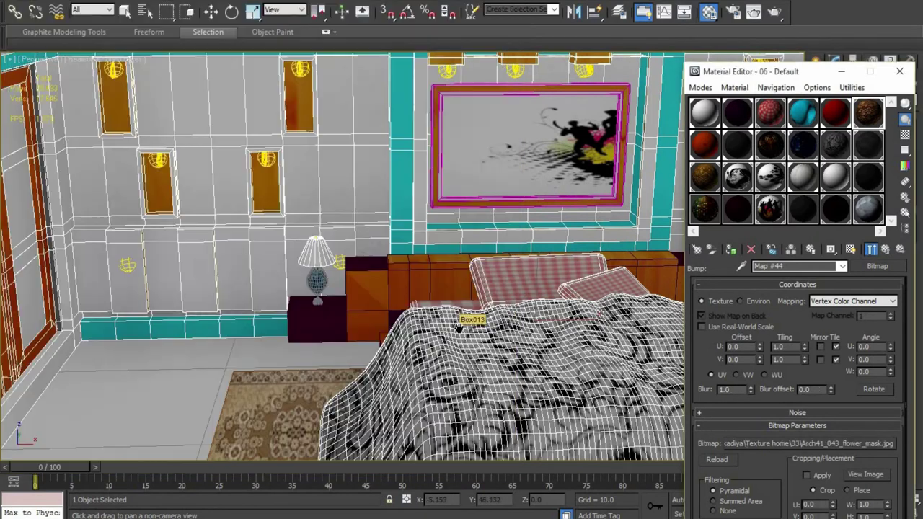
{"action": "right_click", "coordinate": [865, 111]}
{"action": "left_click", "coordinate": [793, 193]}
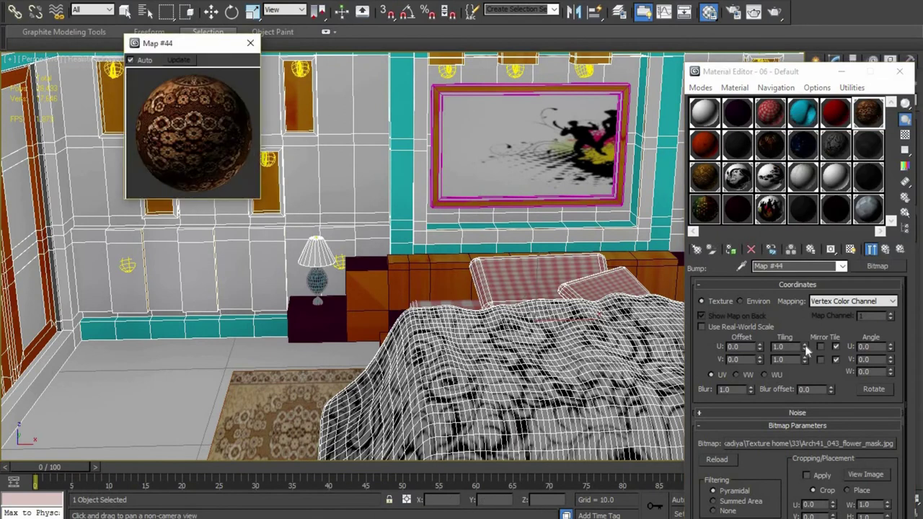
{"action": "left_click_drag", "start_coordinate": [807, 350], "coordinate": [806, 350]}
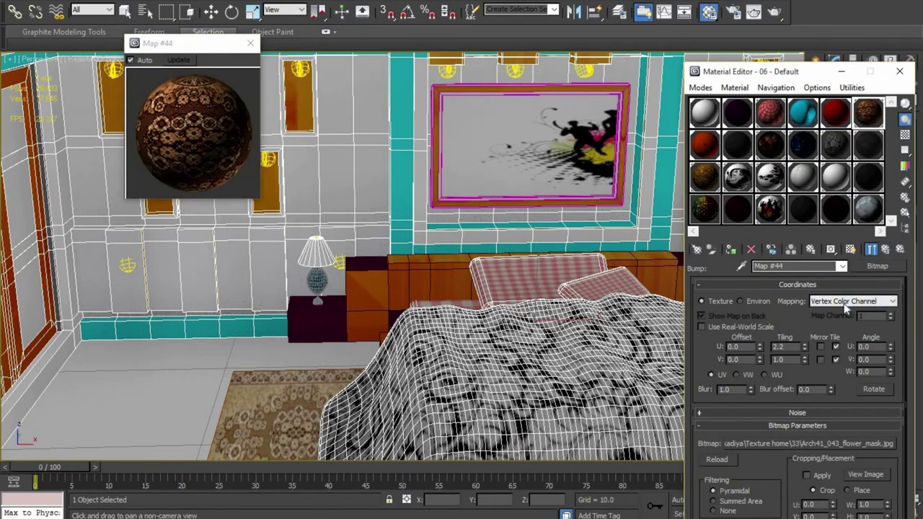
Step: Browse the Texture home folder for a different bump image, checking the book_maps folder
{"action": "left_click", "coordinate": [877, 265]}
{"action": "double_click", "coordinate": [371, 105]}
{"action": "left_click", "coordinate": [116, 23]}
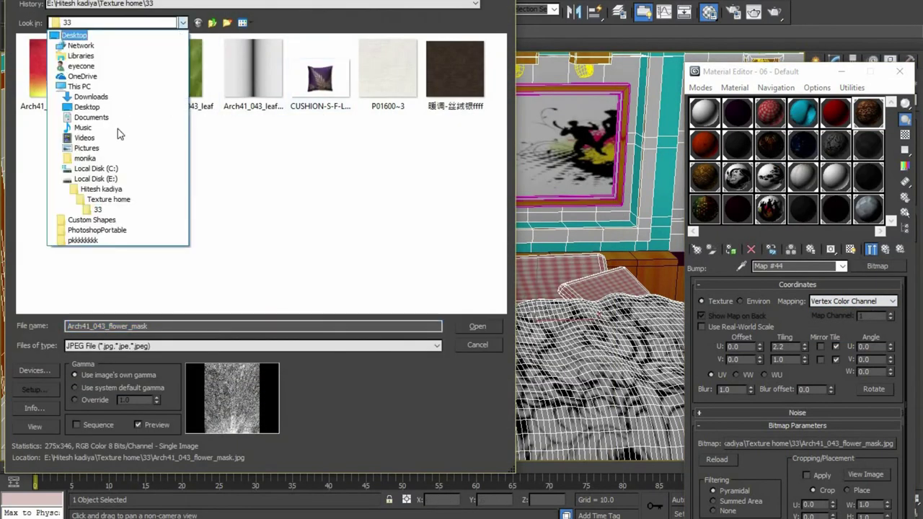
{"action": "left_click", "coordinate": [108, 199]}
{"action": "scroll", "coordinate": [200, 231], "scroll_direction": "down", "scroll_amount": 5}
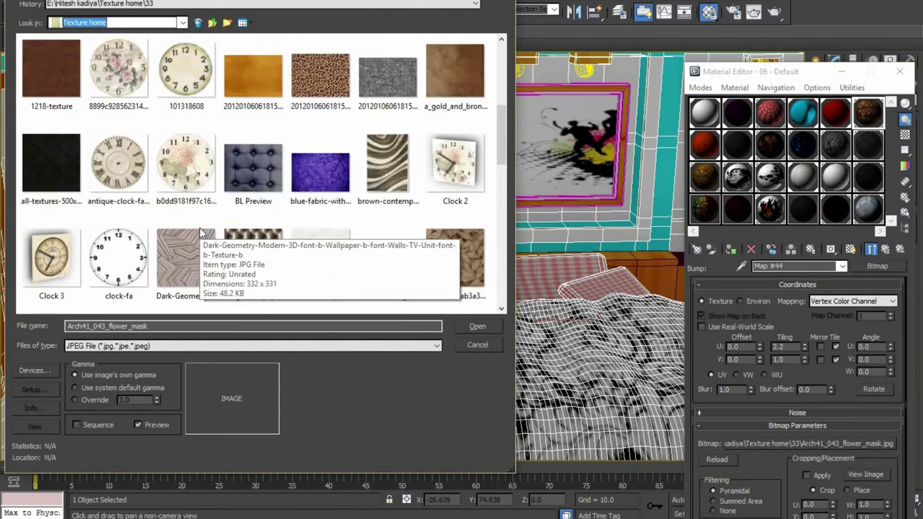
{"action": "scroll", "coordinate": [202, 232], "scroll_direction": "down", "scroll_amount": 2}
{"action": "scroll", "coordinate": [260, 239], "scroll_direction": "down", "scroll_amount": 2}
{"action": "scroll", "coordinate": [261, 240], "scroll_direction": "down", "scroll_amount": 2}
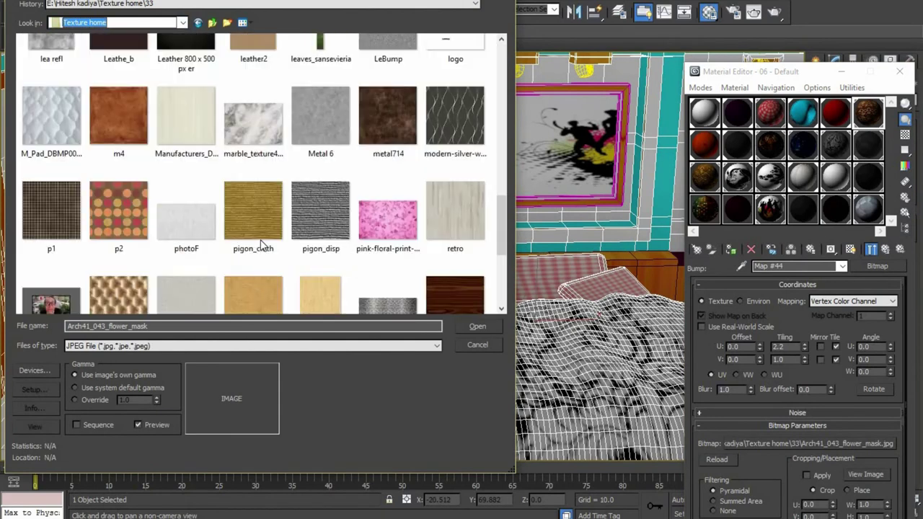
{"action": "scroll", "coordinate": [260, 245], "scroll_direction": "down", "scroll_amount": 3}
{"action": "scroll", "coordinate": [252, 249], "scroll_direction": "up", "scroll_amount": 2}
{"action": "scroll", "coordinate": [194, 134], "scroll_direction": "up", "scroll_amount": 1}
{"action": "scroll", "coordinate": [194, 109], "scroll_direction": "up", "scroll_amount": 10}
{"action": "double_click", "coordinate": [187, 87]}
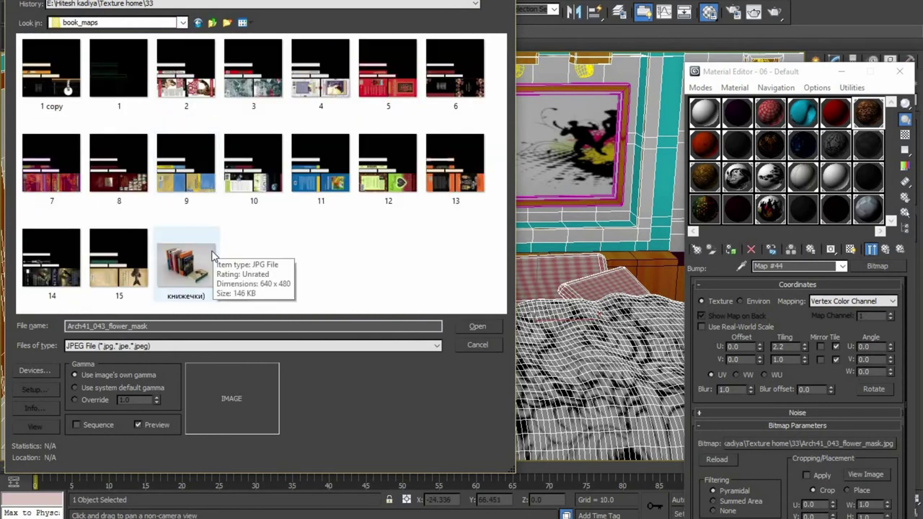
Step: Find sand.jpg in the Exterior Texture folder and load it as the bump image
{"action": "key", "text": "BackSpace"}
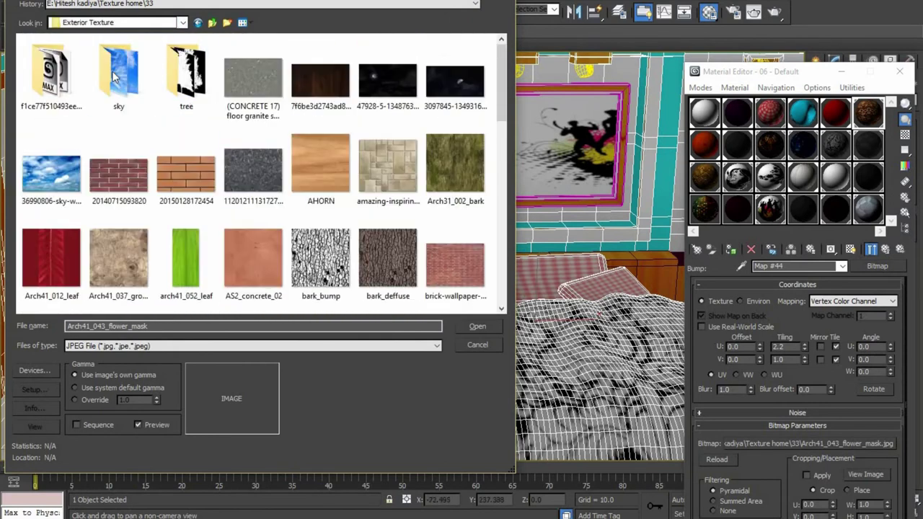
{"action": "scroll", "coordinate": [209, 238], "scroll_direction": "down", "scroll_amount": 2}
{"action": "scroll", "coordinate": [208, 240], "scroll_direction": "down", "scroll_amount": 2}
{"action": "scroll", "coordinate": [205, 243], "scroll_direction": "down", "scroll_amount": 5}
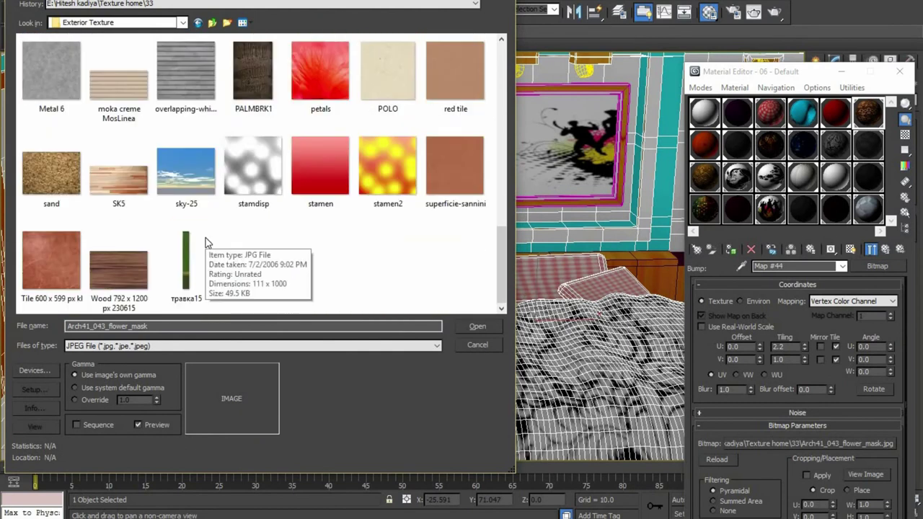
{"action": "scroll", "coordinate": [206, 244], "scroll_direction": "up", "scroll_amount": 3}
{"action": "scroll", "coordinate": [206, 243], "scroll_direction": "up", "scroll_amount": 3}
{"action": "scroll", "coordinate": [206, 243], "scroll_direction": "up", "scroll_amount": 2}
{"action": "double_click", "coordinate": [186, 72]}
{"action": "key", "text": "BackSpace"}
{"action": "left_click", "coordinate": [137, 97]}
{"action": "scroll", "coordinate": [227, 202], "scroll_direction": "down", "scroll_amount": 3}
{"action": "scroll", "coordinate": [227, 202], "scroll_direction": "down", "scroll_amount": 2}
{"action": "scroll", "coordinate": [227, 206], "scroll_direction": "down", "scroll_amount": 2}
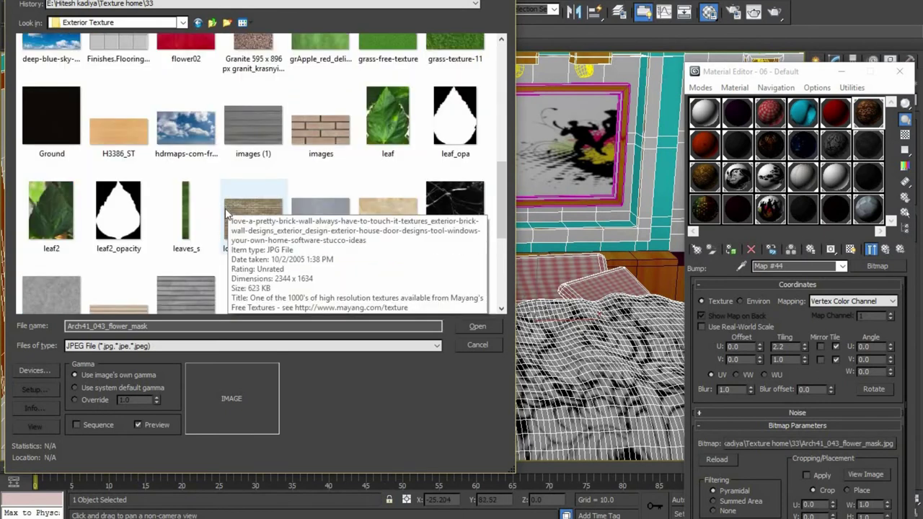
{"action": "scroll", "coordinate": [231, 224], "scroll_direction": "down", "scroll_amount": 3}
{"action": "scroll", "coordinate": [236, 246], "scroll_direction": "down", "scroll_amount": 2}
{"action": "left_click", "coordinate": [51, 174]}
{"action": "left_click", "coordinate": [477, 326]}
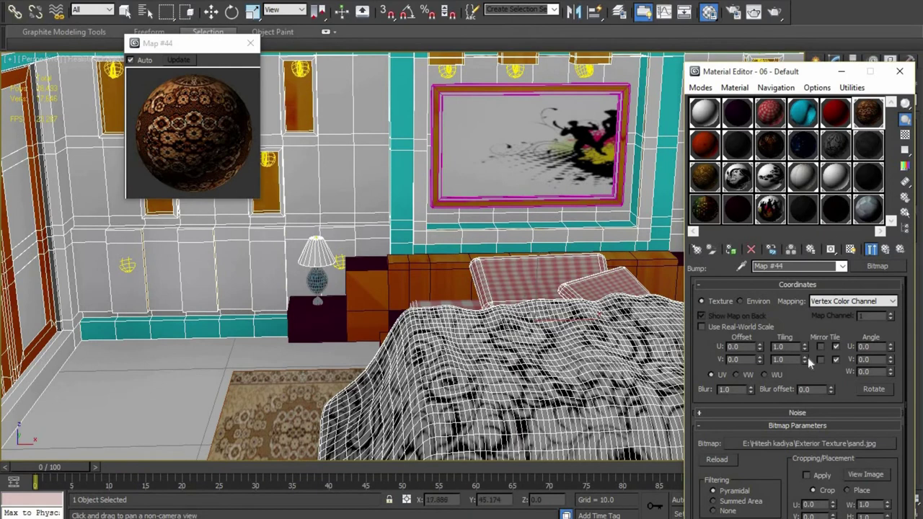
{"action": "type", "text": "2"}
Step: Close the Map #44 preview and browse Local Disk (E:) 3D Max folders, showing all file types
{"action": "left_click", "coordinate": [250, 44]}
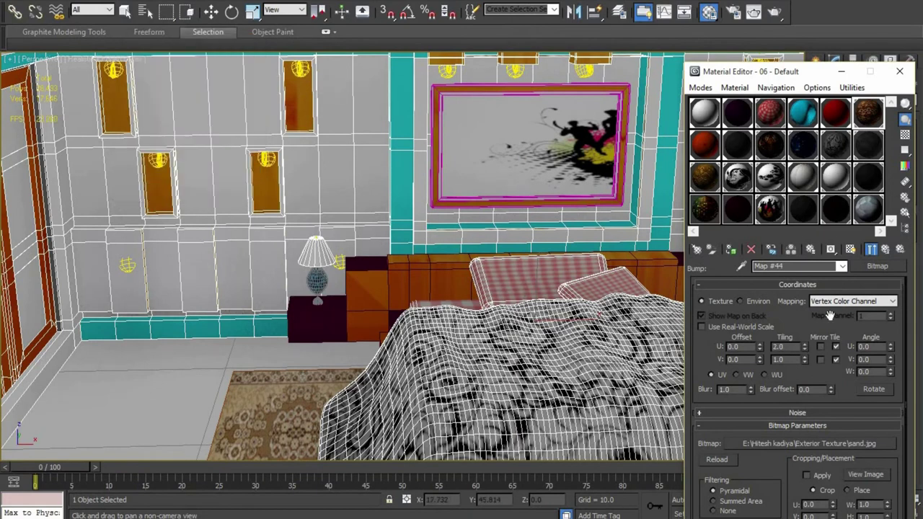
{"action": "left_click", "coordinate": [866, 266]}
{"action": "double_click", "coordinate": [347, 103]}
{"action": "left_click", "coordinate": [181, 23]}
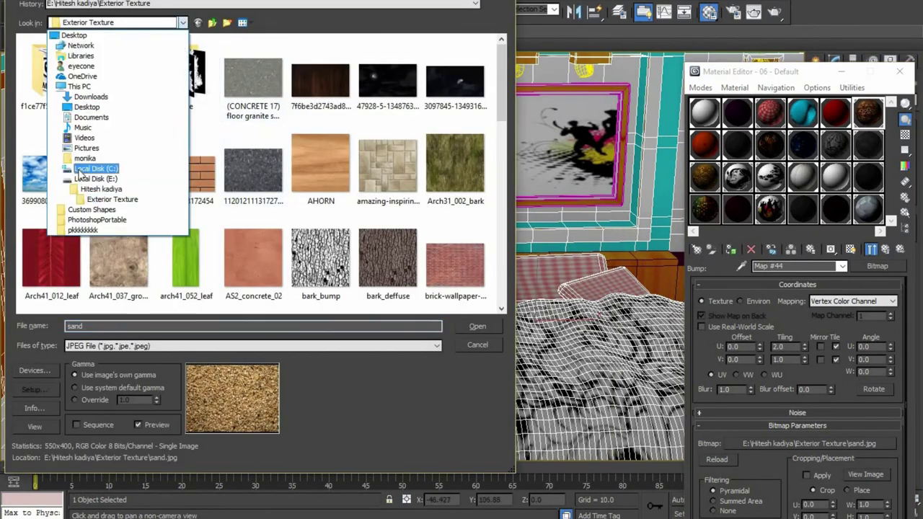
{"action": "left_click", "coordinate": [109, 179]}
{"action": "double_click", "coordinate": [51, 55]}
{"action": "double_click", "coordinate": [68, 55]}
{"action": "key", "text": "BackSpace"}
{"action": "double_click", "coordinate": [62, 68]}
{"action": "left_click", "coordinate": [156, 346]}
{"action": "left_click", "coordinate": [145, 356]}
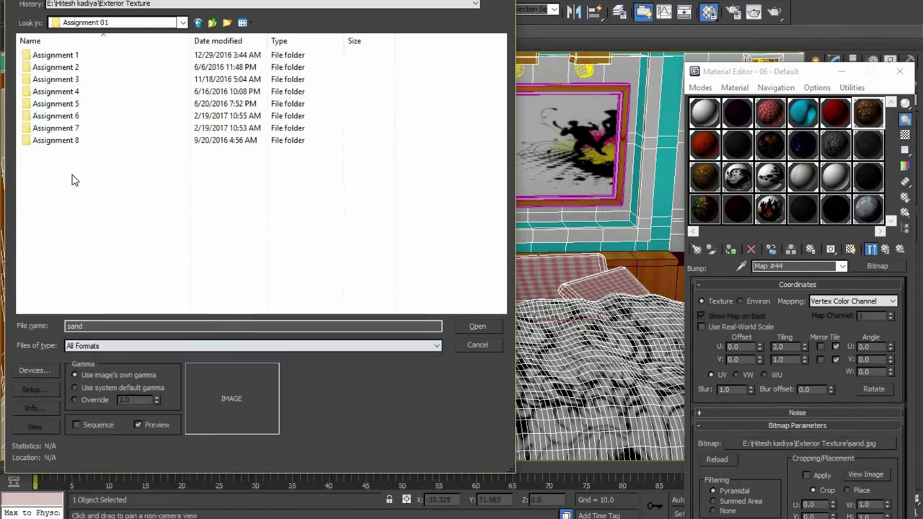
Step: Load the baroque fabric image from Texture\tails\carpet with U tiling 2.8 and close the preview
{"action": "key", "text": "BackSpace"}
{"action": "key", "text": "BackSpace"}
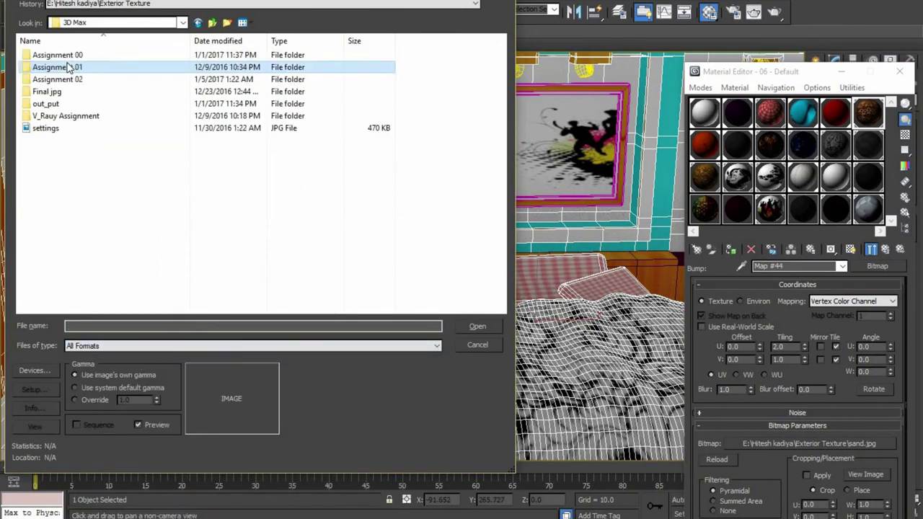
{"action": "key", "text": "BackSpace"}
{"action": "double_click", "coordinate": [54, 103]}
{"action": "double_click", "coordinate": [97, 189]}
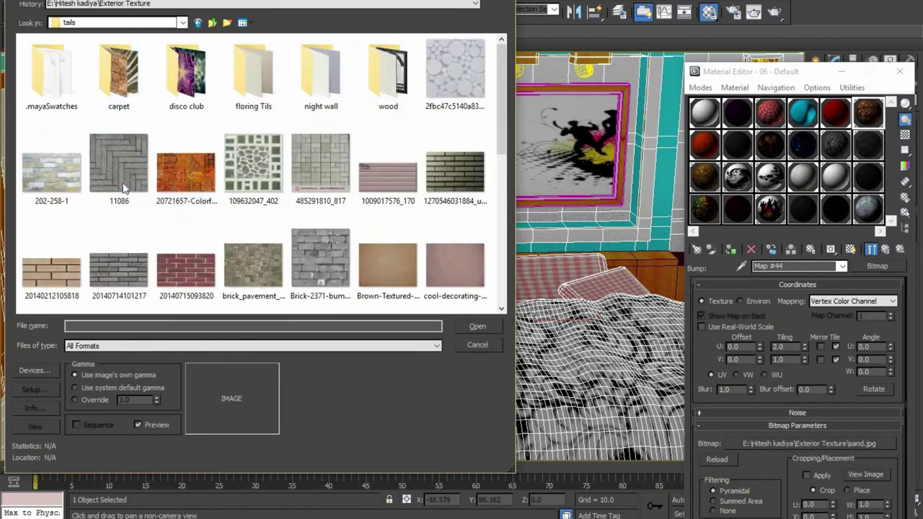
{"action": "double_click", "coordinate": [122, 68]}
{"action": "left_click", "coordinate": [119, 68]}
{"action": "left_click", "coordinate": [478, 326]}
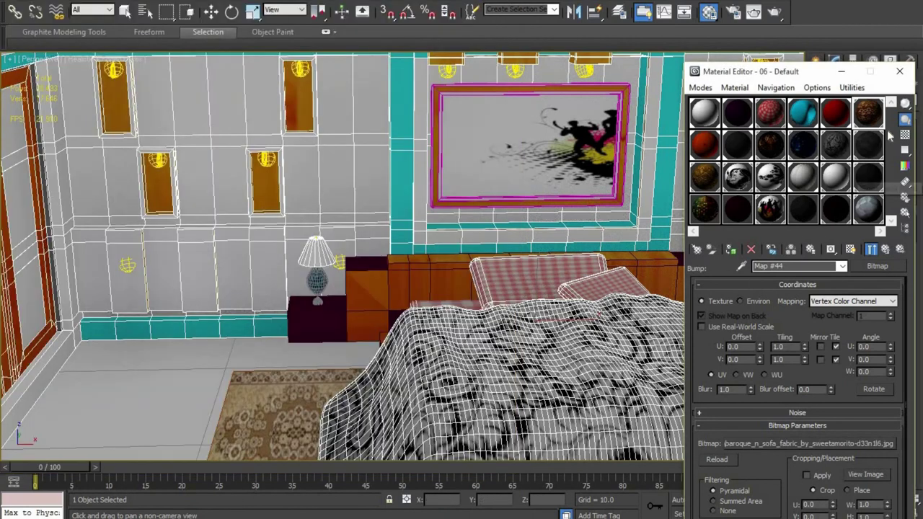
{"action": "left_click_drag", "start_coordinate": [806, 346], "coordinate": [806, 351]}
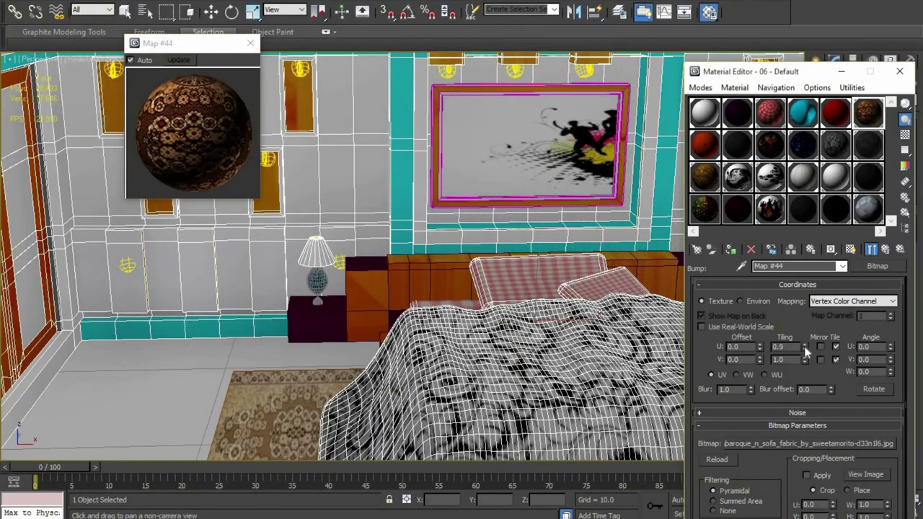
{"action": "left_click", "coordinate": [253, 43]}
{"action": "scroll", "coordinate": [412, 320], "scroll_direction": "up", "scroll_amount": 6}
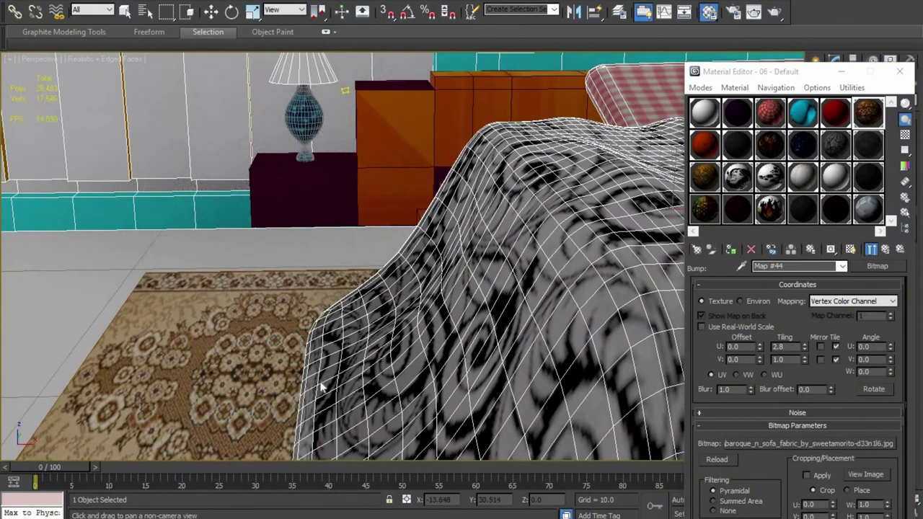
Step: Swap the bump image to the luxury 3D wall texture and test-render the result
{"action": "key", "text": "shift+q"}
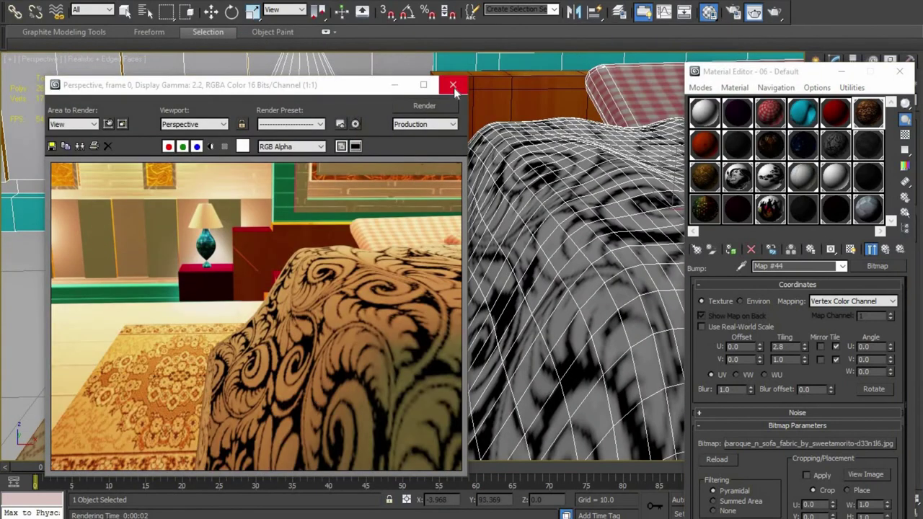
{"action": "left_click", "coordinate": [453, 86]}
{"action": "left_click", "coordinate": [797, 443]}
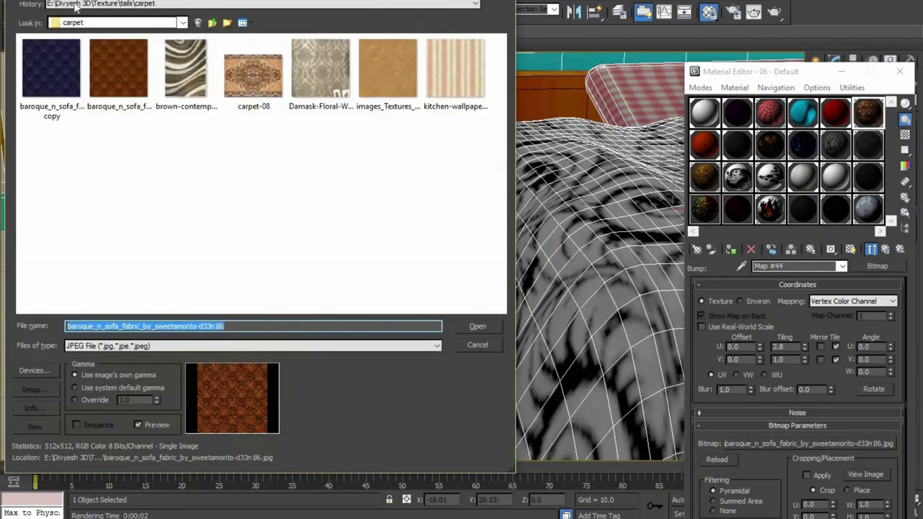
{"action": "double_click", "coordinate": [320, 68]}
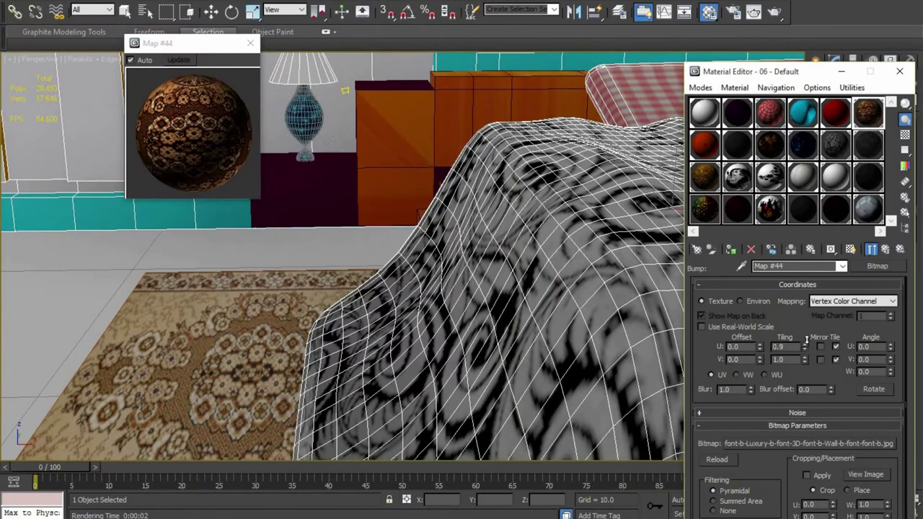
{"action": "key", "text": "shift+q"}
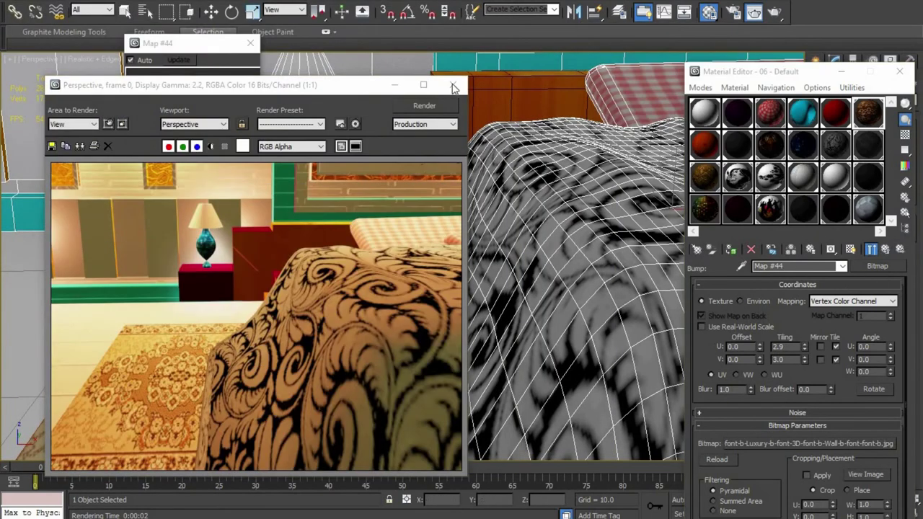
{"action": "left_click", "coordinate": [464, 39]}
{"action": "left_click", "coordinate": [250, 42]}
Step: Test-render the wall niches, the picture above the bed, and a zoomed-in view
{"action": "middle_click_drag", "start_coordinate": [342, 155], "coordinate": [310, 375]}
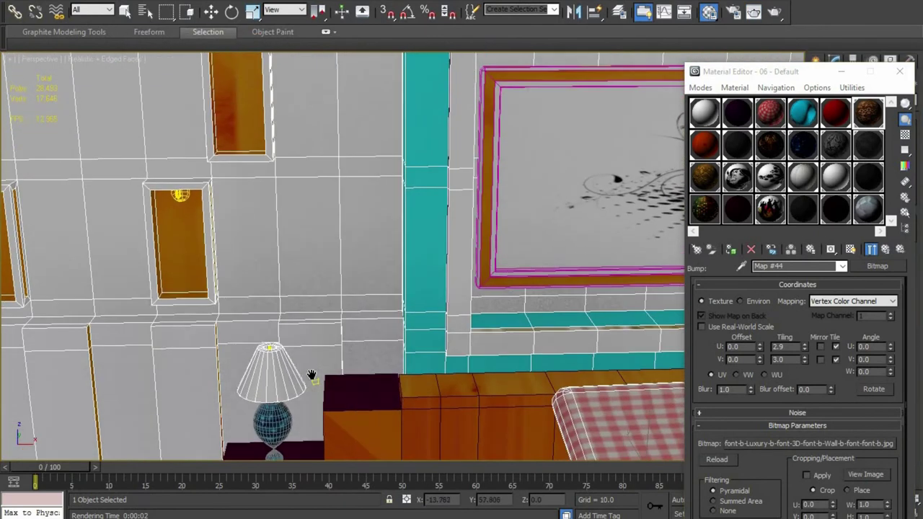
{"action": "key", "text": "shift+q"}
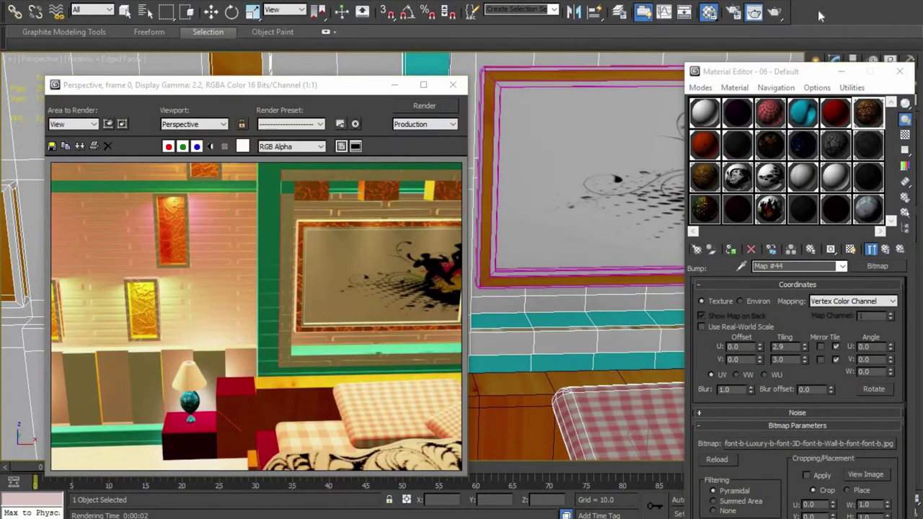
{"action": "left_click", "coordinate": [453, 85]}
{"action": "middle_click_drag", "start_coordinate": [453, 85], "coordinate": [424, 198]}
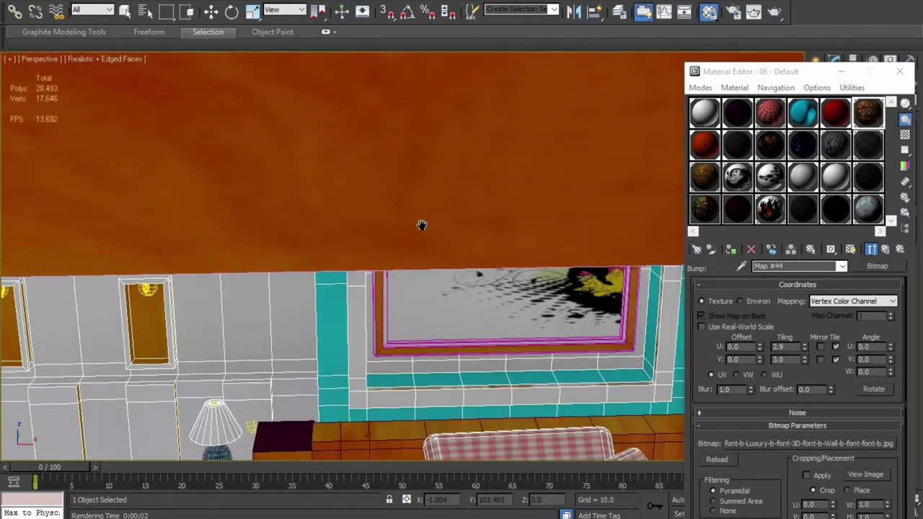
{"action": "key", "text": "shift+q"}
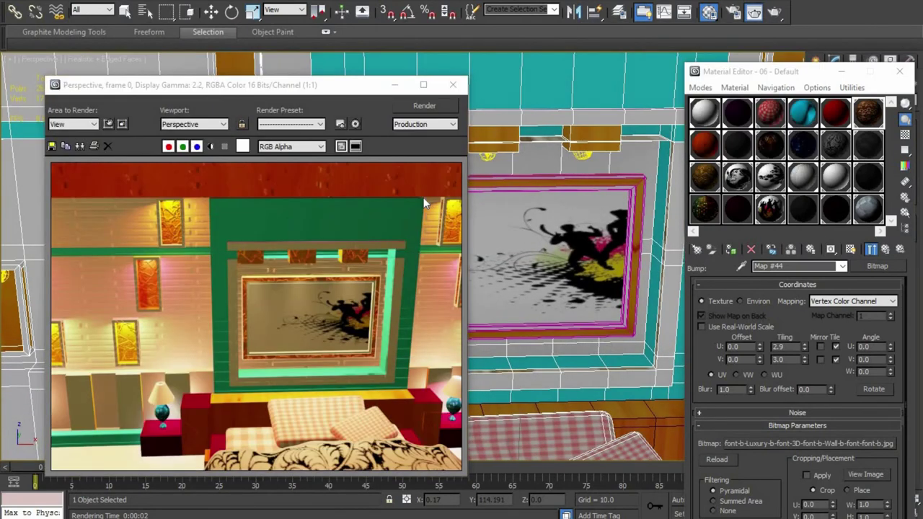
{"action": "left_click", "coordinate": [453, 85]}
{"action": "scroll", "coordinate": [405, 213], "scroll_direction": "down", "scroll_amount": 5}
{"action": "scroll", "coordinate": [404, 220], "scroll_direction": "down", "scroll_amount": 5}
{"action": "scroll", "coordinate": [404, 220], "scroll_direction": "down", "scroll_amount": 3}
{"action": "key", "text": "shift+q"}
Step: Select the stem vertex pair on the Line001 profile and preview the Lathe result
{"action": "left_click", "coordinate": [453, 85]}
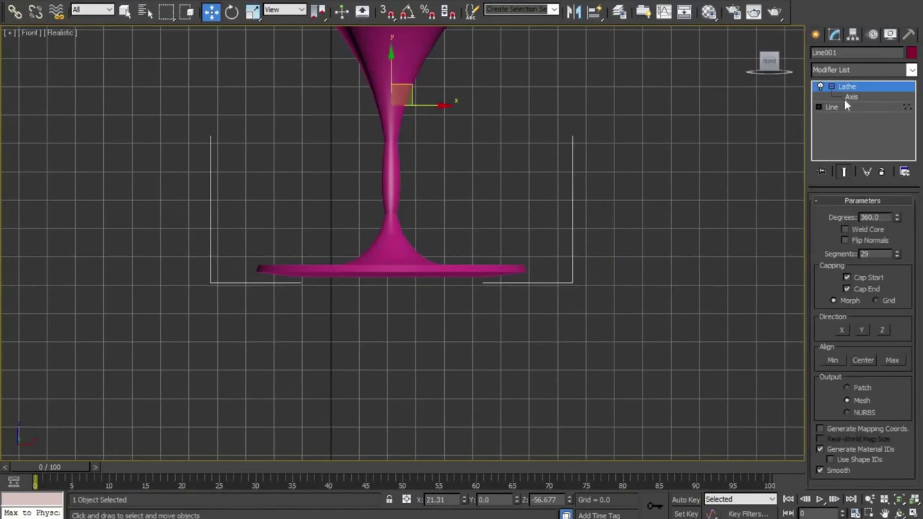
{"action": "left_click", "coordinate": [847, 107]}
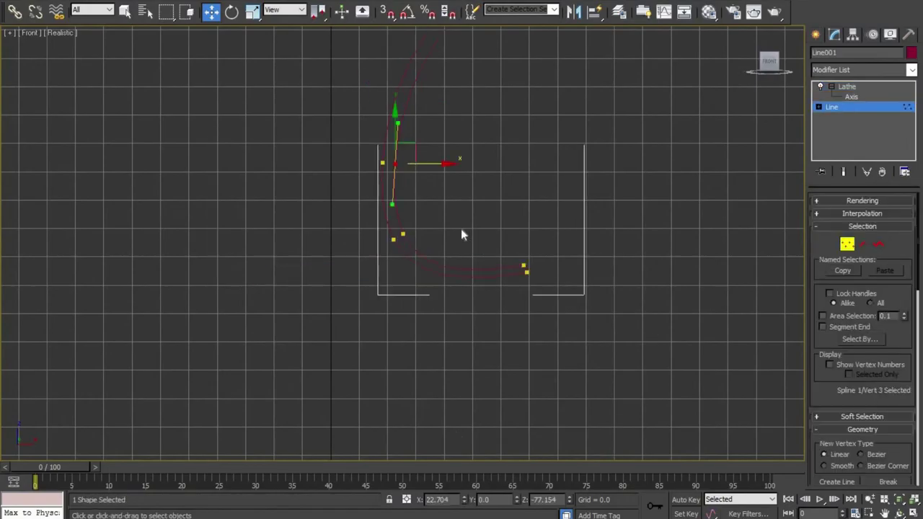
{"action": "scroll", "coordinate": [463, 234], "scroll_direction": "down", "scroll_amount": 3}
{"action": "left_click", "coordinate": [396, 207]}
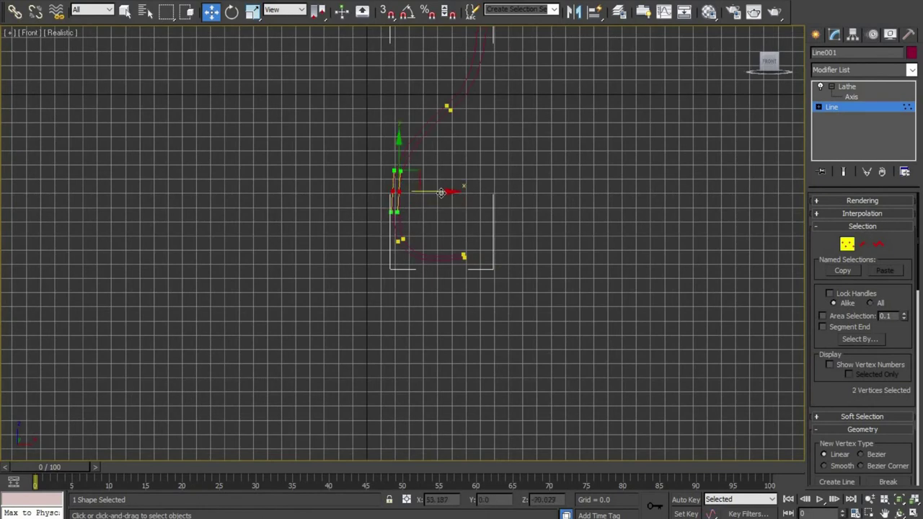
{"action": "left_click", "coordinate": [853, 91]}
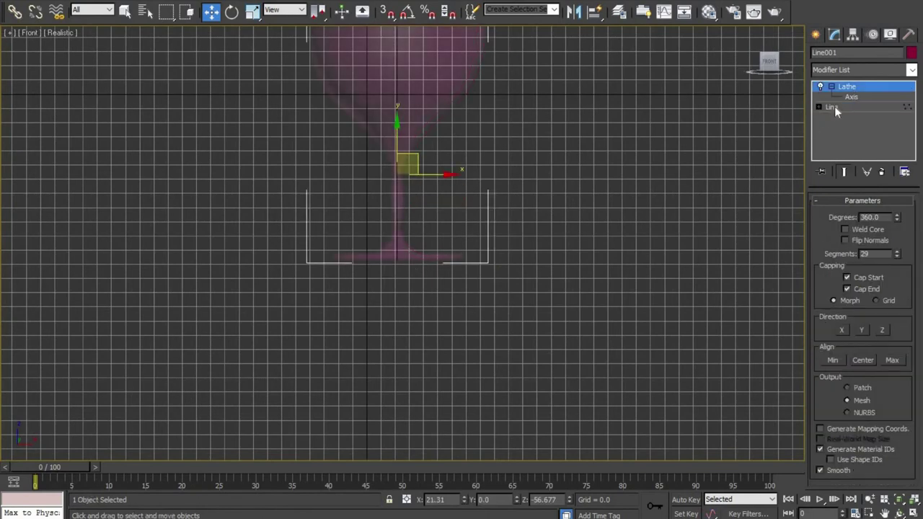
{"action": "left_click", "coordinate": [835, 107]}
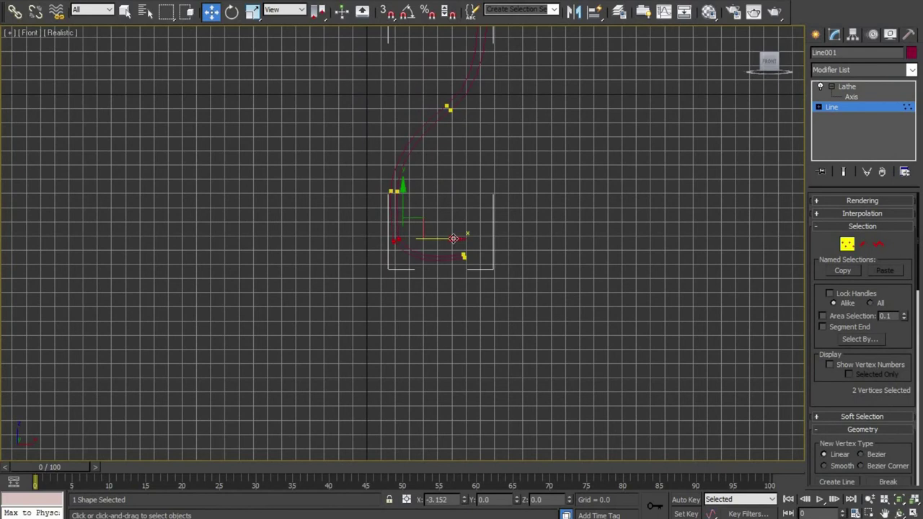
{"action": "left_click", "coordinate": [865, 88]}
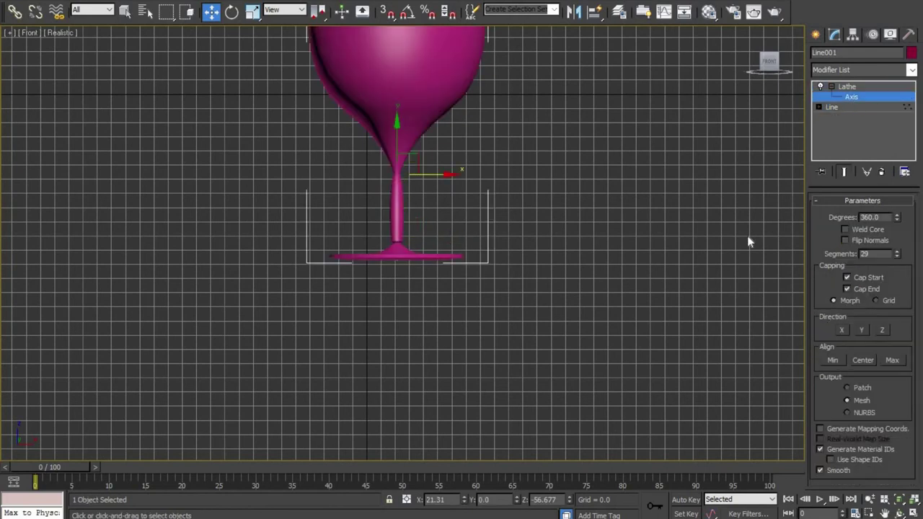
Step: Keep reshaping the profile's stem vertices, toggling Lathe to check the goblet shape
{"action": "left_click", "coordinate": [849, 107]}
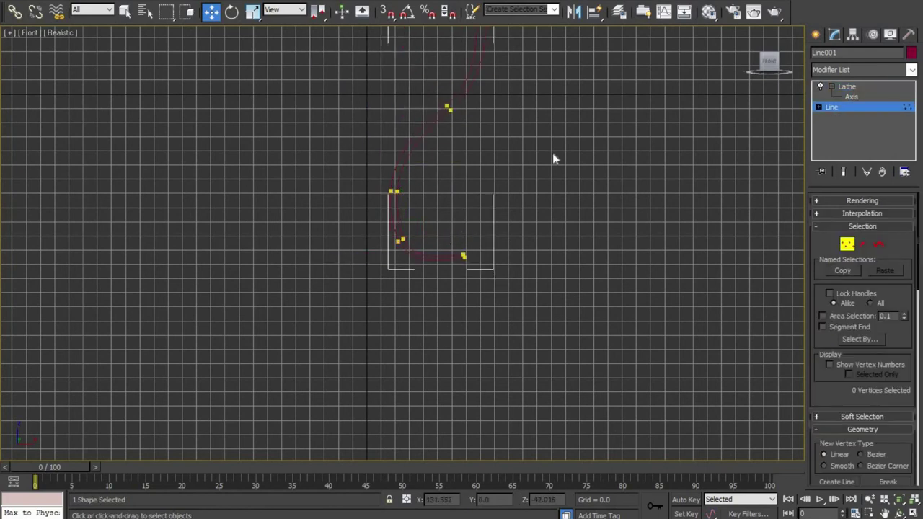
{"action": "left_click", "coordinate": [847, 86]}
{"action": "left_click", "coordinate": [833, 107]}
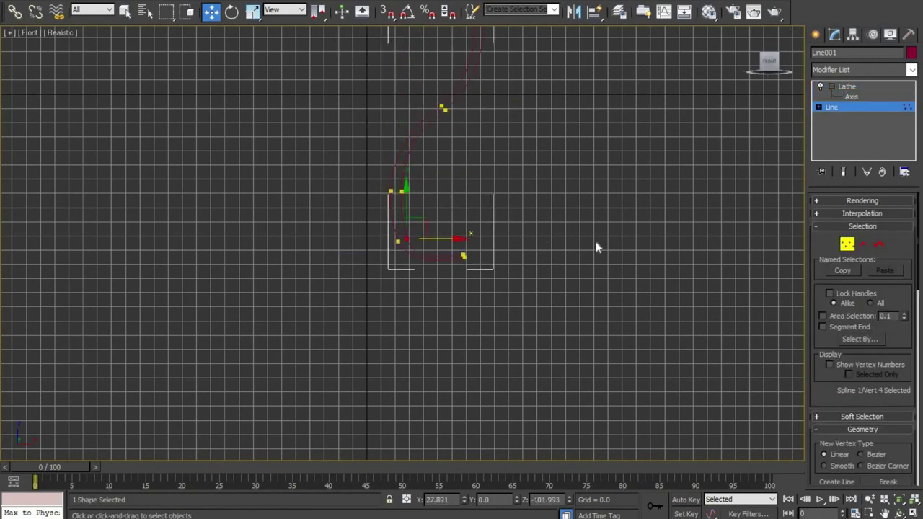
{"action": "left_click", "coordinate": [855, 98]}
{"action": "scroll", "coordinate": [541, 242], "scroll_direction": "up", "scroll_amount": 3}
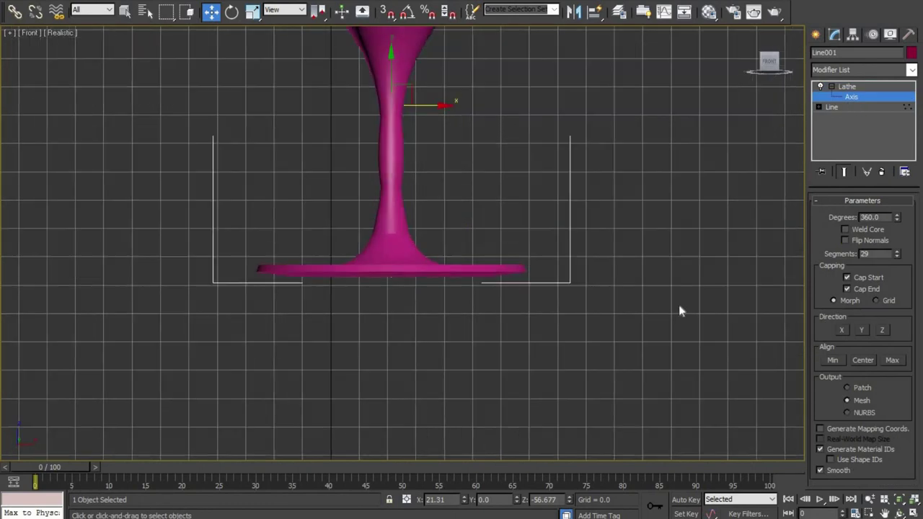
{"action": "middle_click_drag", "start_coordinate": [678, 301], "coordinate": [678, 413]}
{"action": "left_click", "coordinate": [842, 107]}
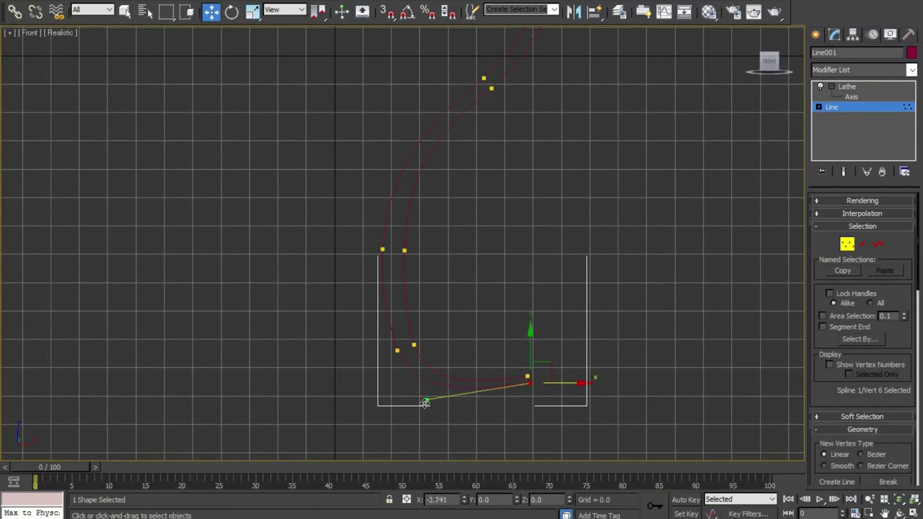
{"action": "left_click", "coordinate": [852, 92]}
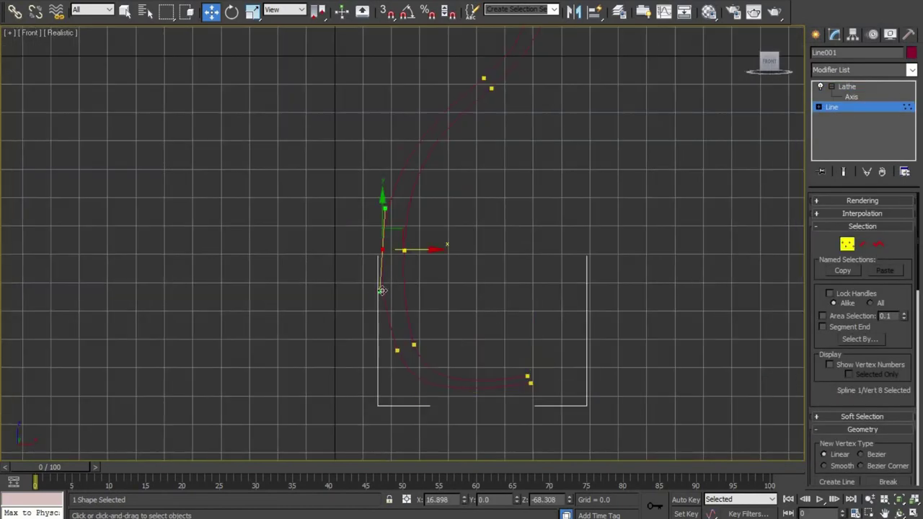
{"action": "left_click", "coordinate": [859, 96]}
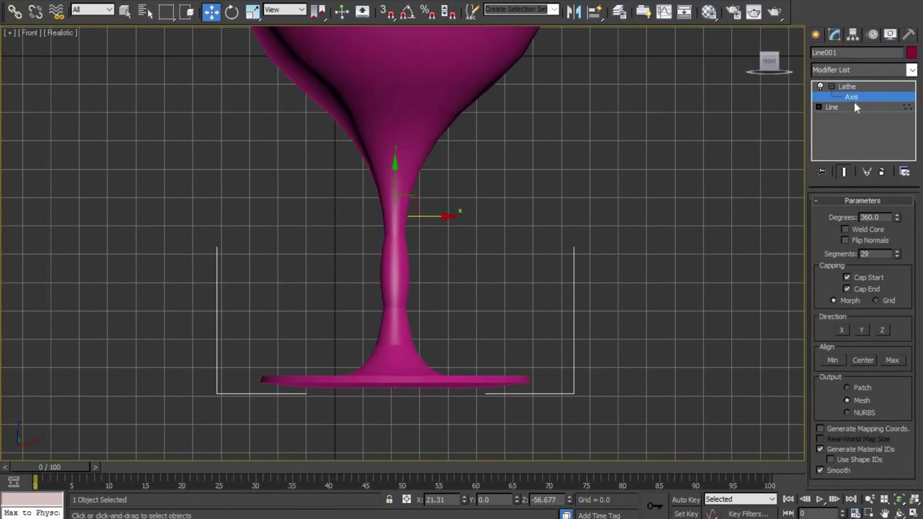
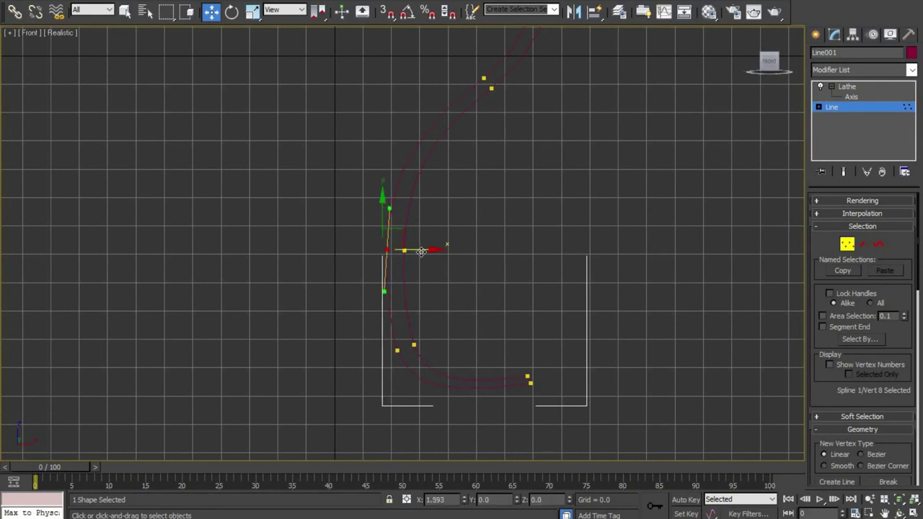
Step: Widen the glass profile's inner outline by moving a Line vertex along X, then check the lathed result
{"action": "left_click_drag", "start_coordinate": [426, 251], "coordinate": [430, 250]}
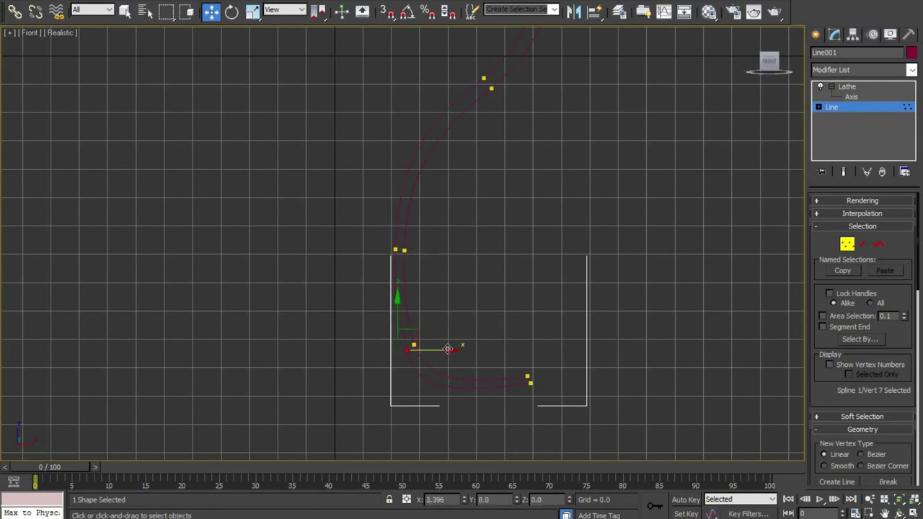
{"action": "left_click", "coordinate": [849, 95]}
{"action": "left_click", "coordinate": [836, 106]}
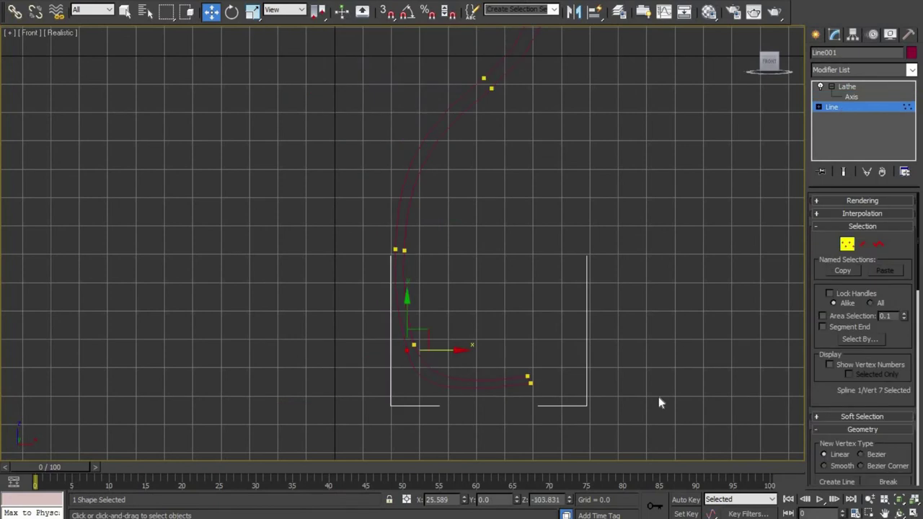
{"action": "left_click", "coordinate": [851, 97]}
Step: Orbit the Perspective view to face the glass and scale the lathed glass down uniformly
{"action": "key", "text": "p"}
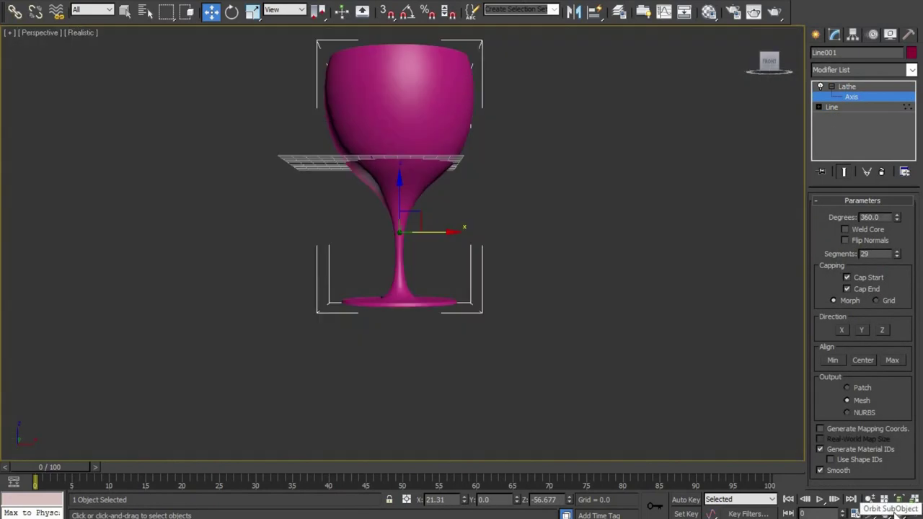
{"action": "left_click", "coordinate": [895, 509]}
{"action": "left_click_drag", "start_coordinate": [505, 262], "coordinate": [423, 231]}
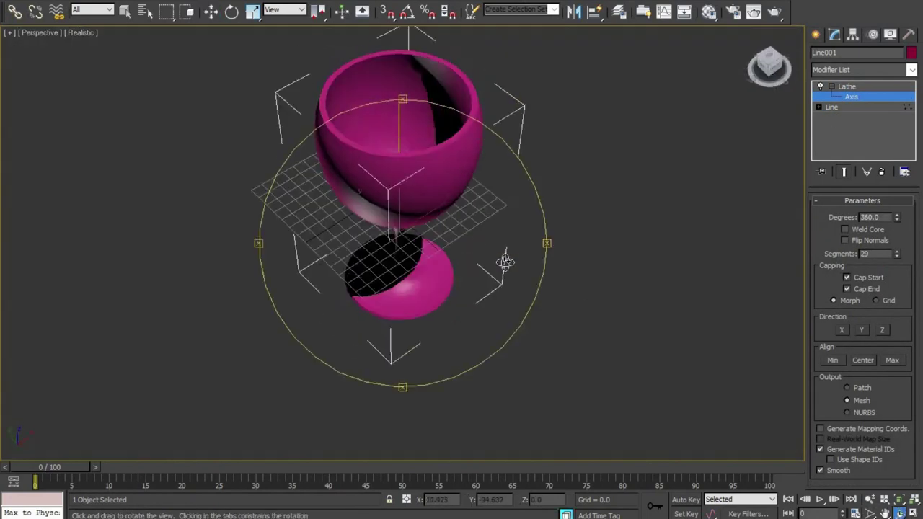
{"action": "left_click", "coordinate": [253, 12]}
{"action": "left_click", "coordinate": [866, 88]}
{"action": "left_click_drag", "start_coordinate": [406, 208], "coordinate": [383, 294]}
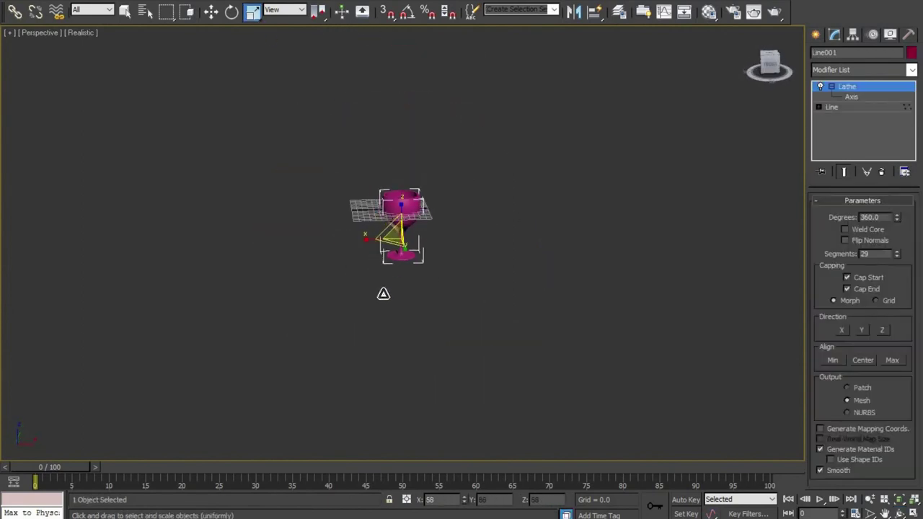
{"action": "key", "text": "w"}
Step: Orbit and zoom around the wine glass to inspect it from above and the side
{"action": "middle_click_drag", "start_coordinate": [360, 200], "coordinate": [525, 284], "text": "alt"}
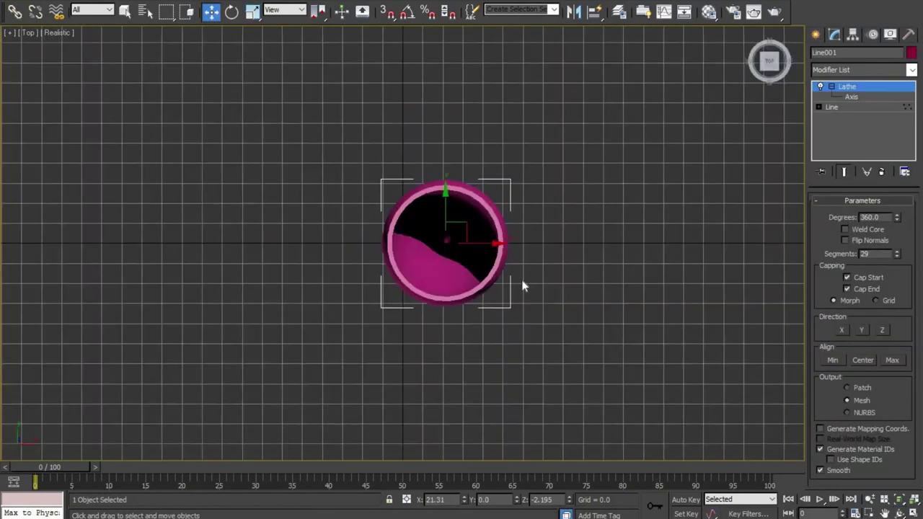
{"action": "scroll", "coordinate": [525, 285], "scroll_direction": "up", "scroll_amount": 3}
{"action": "middle_click_drag", "start_coordinate": [637, 292], "coordinate": [403, 195], "text": "alt"}
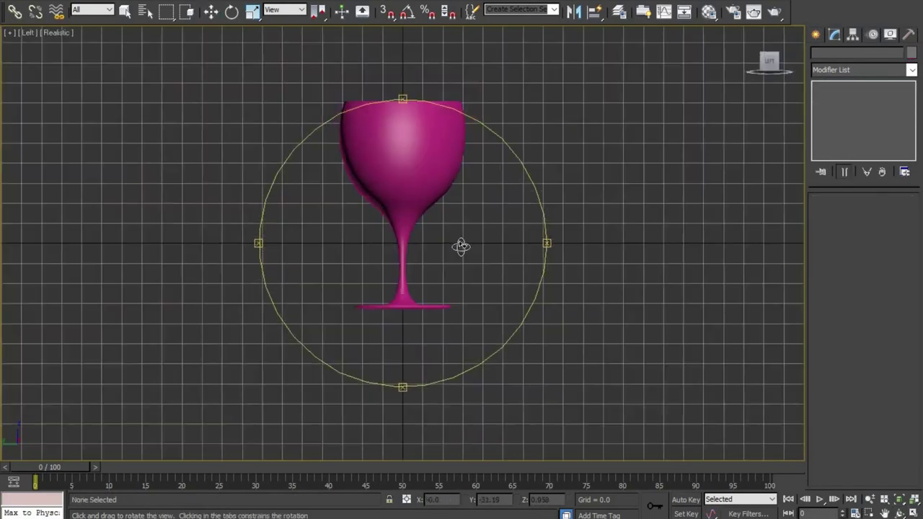
{"action": "scroll", "coordinate": [403, 196], "scroll_direction": "up", "scroll_amount": 2}
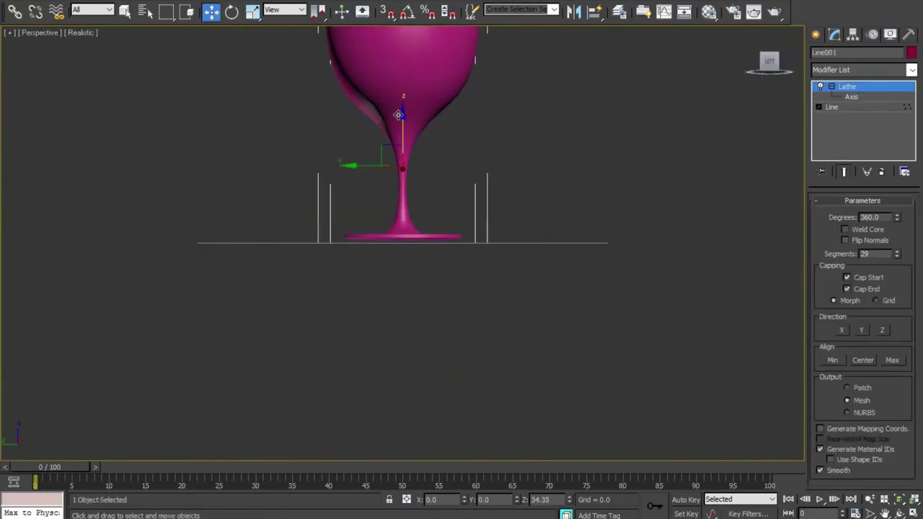
{"action": "left_click", "coordinate": [487, 291]}
{"action": "mouse_move", "coordinate": [486, 291]}
{"action": "middle_mouse_down", "text": "alt"}
{"action": "mouse_move", "coordinate": [506, 261]}
{"action": "mouse_move", "coordinate": [489, 209]}
{"action": "middle_mouse_up", "text": "alt"}
Step: Create a VRayPlane beside the wine glass
{"action": "key", "text": "w"}
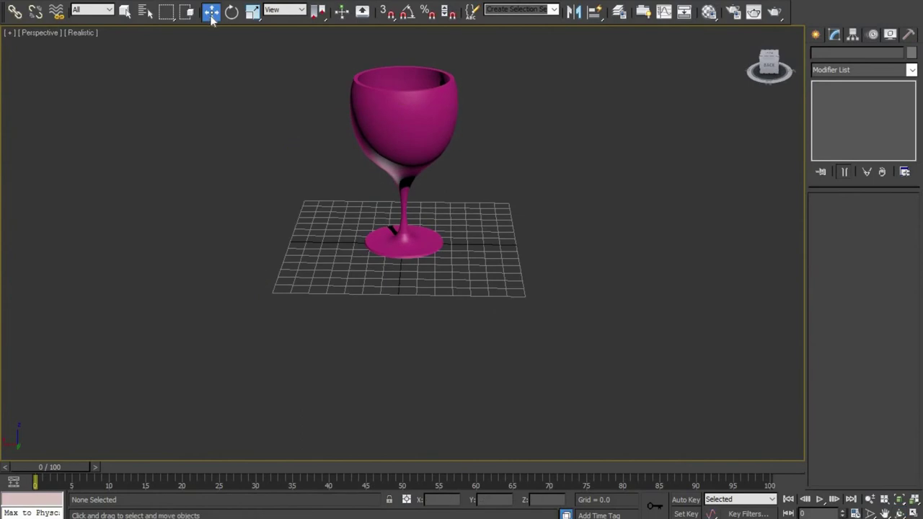
{"action": "left_click", "coordinate": [816, 34]}
{"action": "left_click", "coordinate": [836, 55]}
{"action": "left_click", "coordinate": [851, 56]}
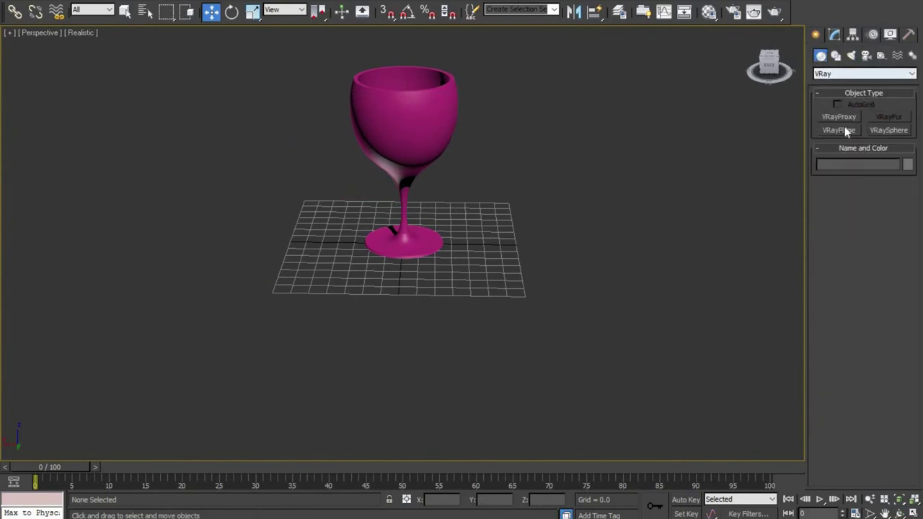
{"action": "left_click", "coordinate": [847, 131]}
{"action": "left_click", "coordinate": [297, 278]}
{"action": "right_click", "coordinate": [375, 201]}
{"action": "left_click", "coordinate": [433, 134]}
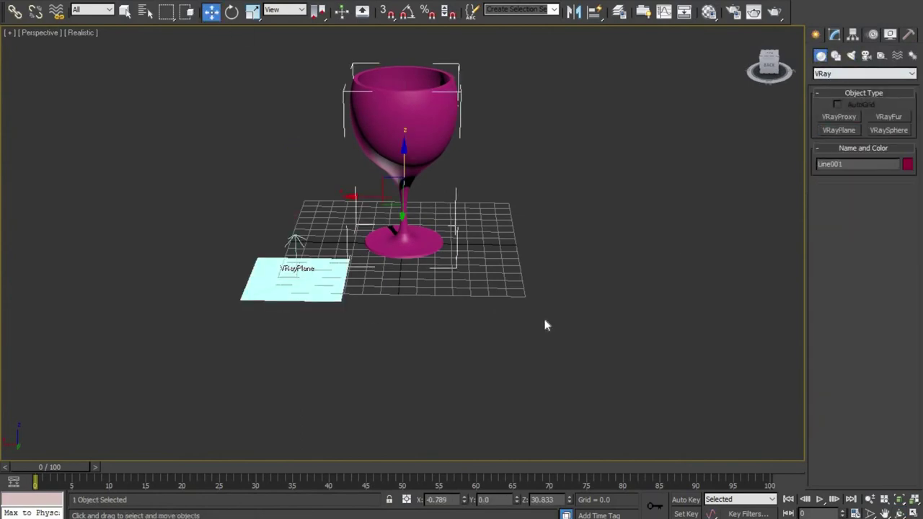
Step: In the Material Editor, change slot 1 to a VRayMtl material
{"action": "key", "text": "m"}
{"action": "left_click", "coordinate": [691, 339]}
{"action": "left_click", "coordinate": [399, 304]}
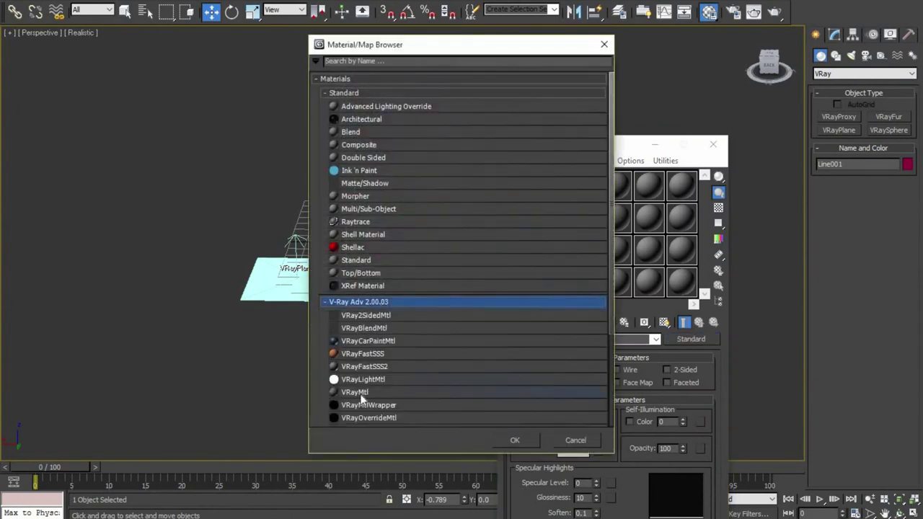
{"action": "double_click", "coordinate": [328, 393]}
{"action": "left_click_drag", "start_coordinate": [623, 148], "coordinate": [614, 5]}
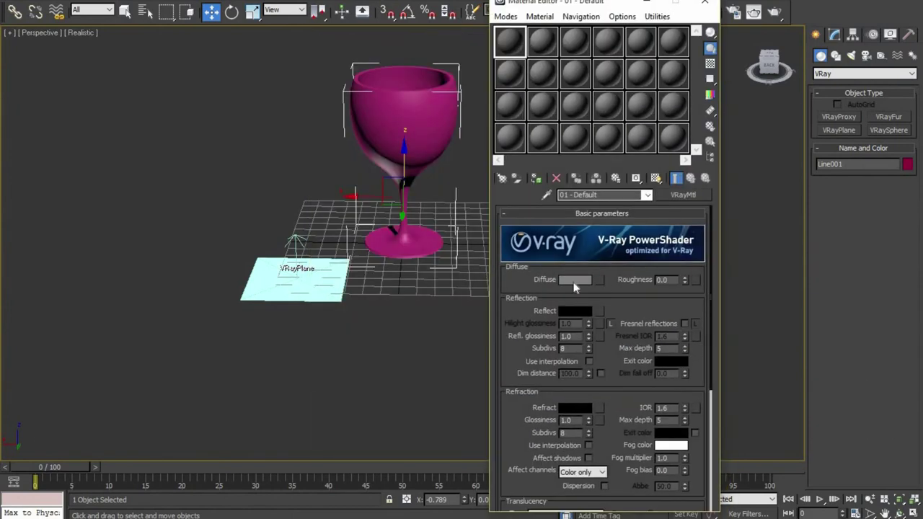
Step: Add a Bitmap diffuse map using 'Abstract Squares Wallpapers (2)' from E:\Texture\disco club
{"action": "left_click", "coordinate": [574, 282]}
{"action": "left_click", "coordinate": [508, 157]}
{"action": "left_click", "coordinate": [598, 279]}
{"action": "double_click", "coordinate": [350, 66]}
{"action": "left_click", "coordinate": [182, 23]}
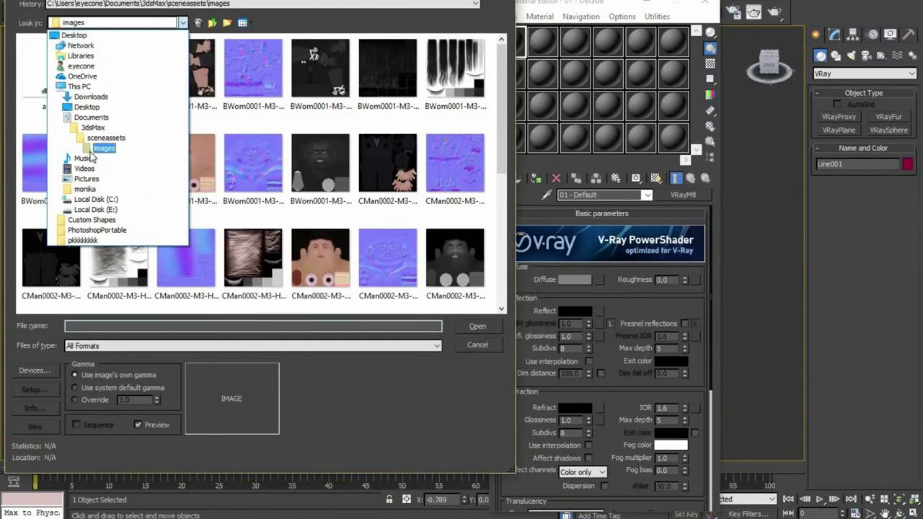
{"action": "left_click", "coordinate": [91, 96]}
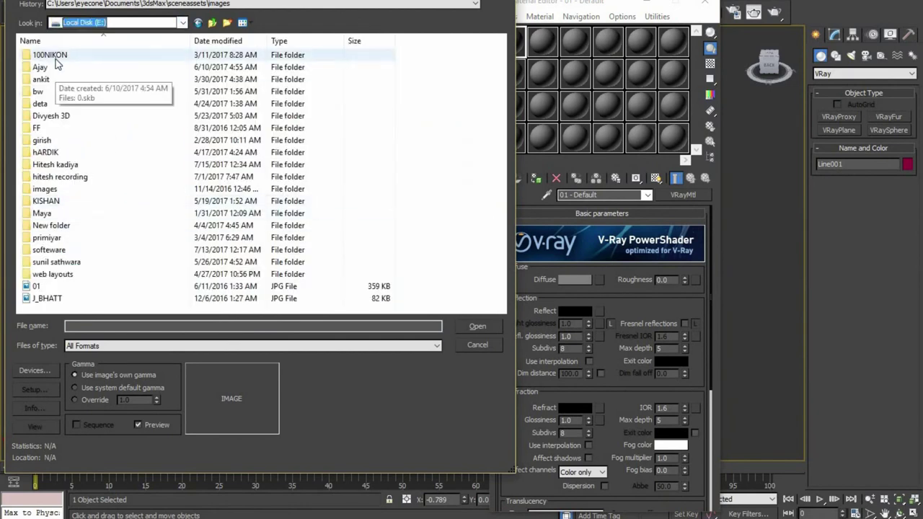
{"action": "double_click", "coordinate": [58, 106]}
{"action": "left_click", "coordinate": [198, 24]}
{"action": "left_click", "coordinate": [198, 24]}
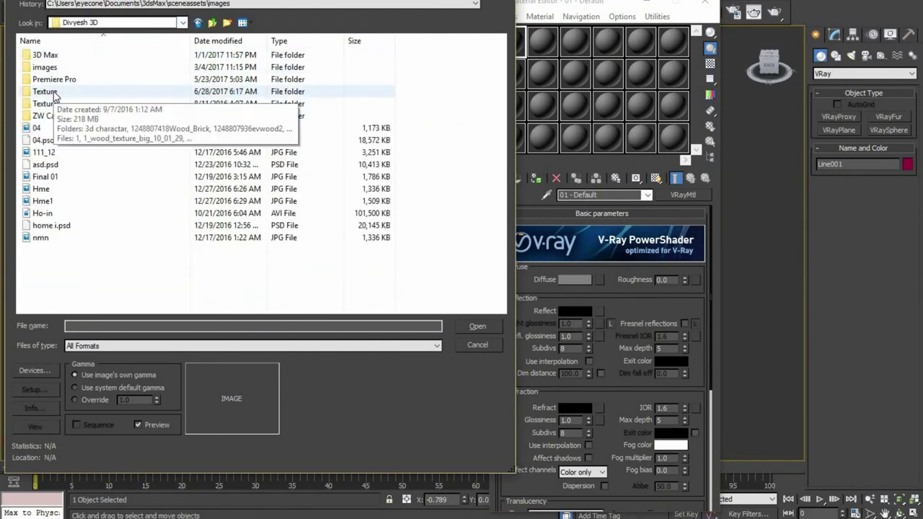
{"action": "double_click", "coordinate": [57, 39]}
{"action": "double_click", "coordinate": [253, 76]}
{"action": "double_click", "coordinate": [455, 80]}
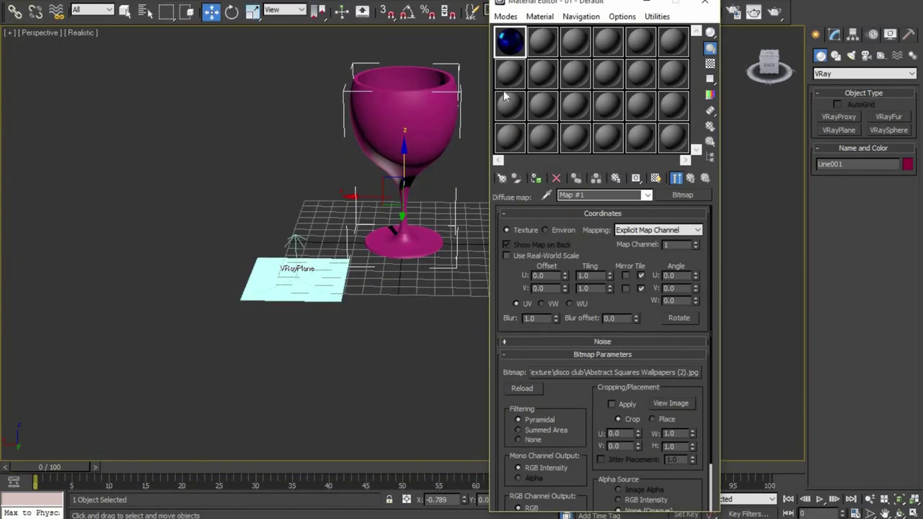
Step: Raise the material's Reflect colour to a dark grey of about 54
{"action": "left_click", "coordinate": [647, 195]}
{"action": "left_click", "coordinate": [569, 206]}
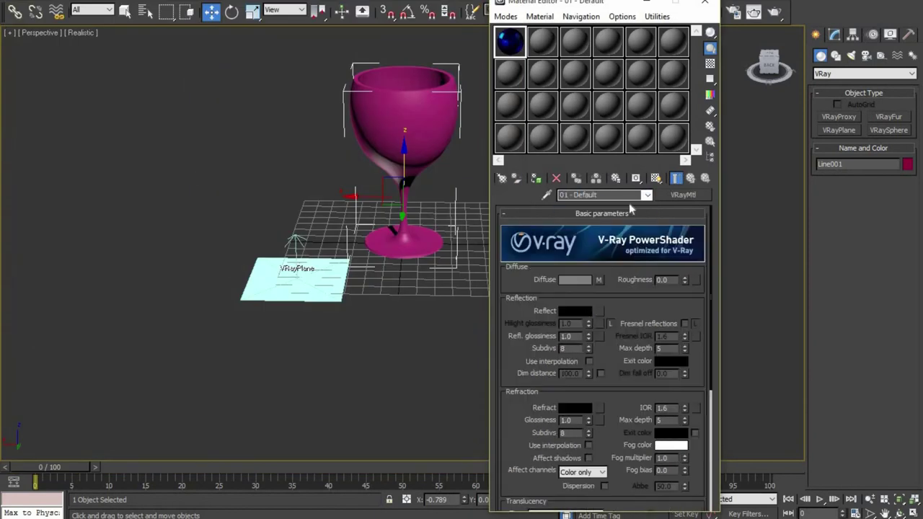
{"action": "left_click", "coordinate": [575, 311]}
{"action": "left_click_drag", "start_coordinate": [376, 58], "coordinate": [376, 73]}
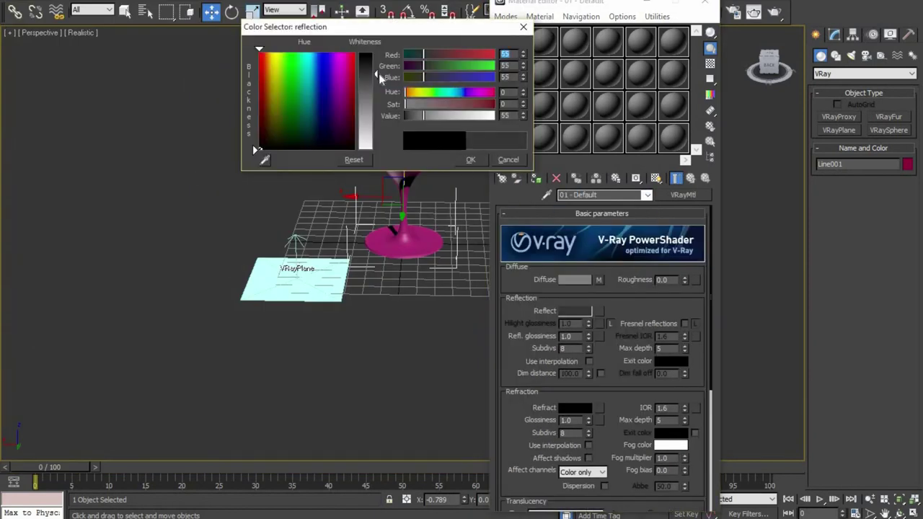
{"action": "left_click", "coordinate": [470, 159]}
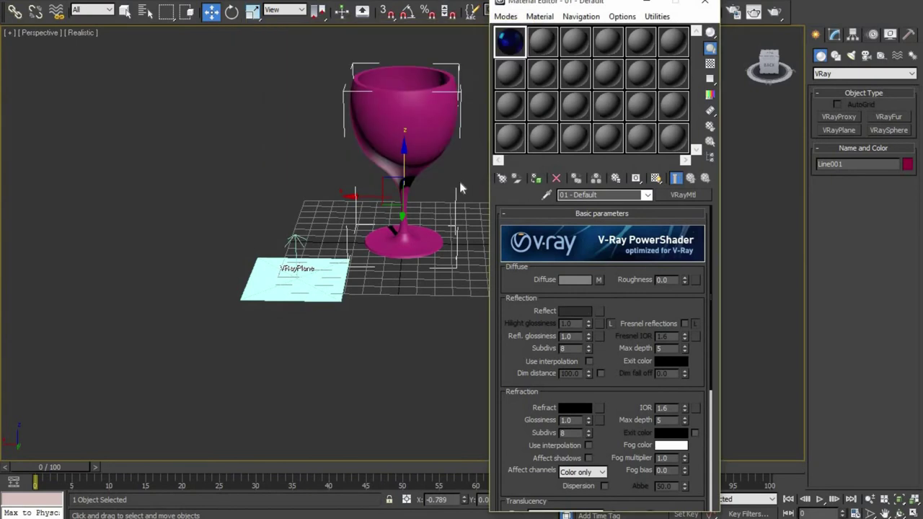
Step: Apply the '01 - Default' material to the wine glass and render a test frame
{"action": "double_click", "coordinate": [510, 43]}
{"action": "left_click", "coordinate": [308, 22]}
{"action": "double_click", "coordinate": [509, 43]}
{"action": "left_click_drag", "start_coordinate": [509, 43], "coordinate": [418, 109]}
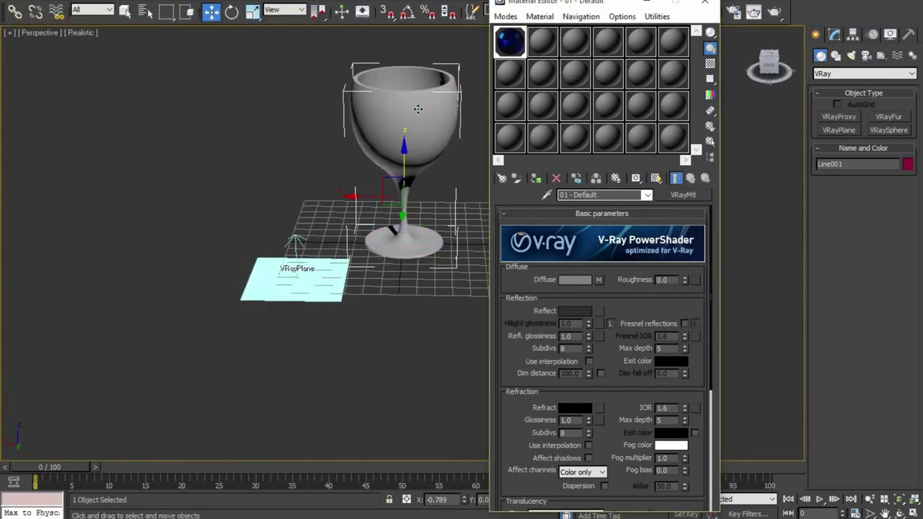
{"action": "key", "text": "shift+q"}
{"action": "left_click", "coordinate": [701, 117]}
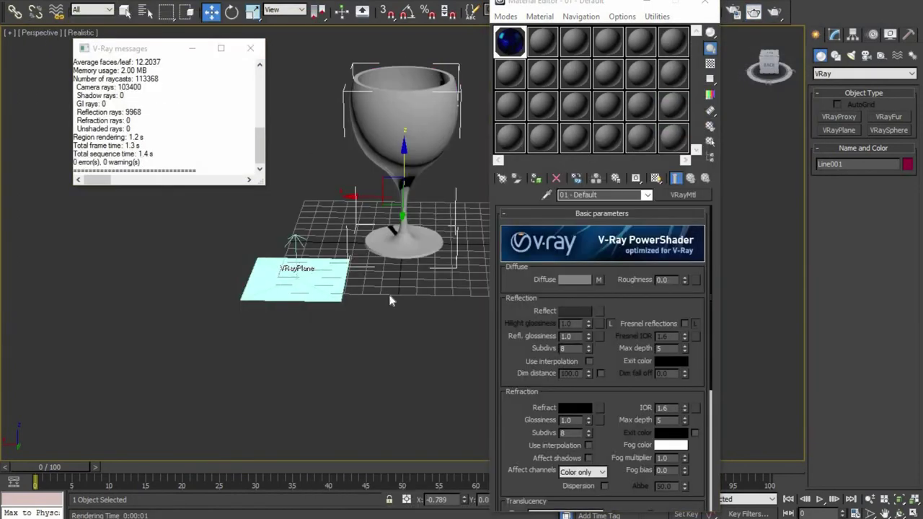
Step: Make slot 2 a VRayMtl with an orange-brown diffuse colour
{"action": "left_click", "coordinate": [542, 44]}
{"action": "left_click", "coordinate": [681, 195]}
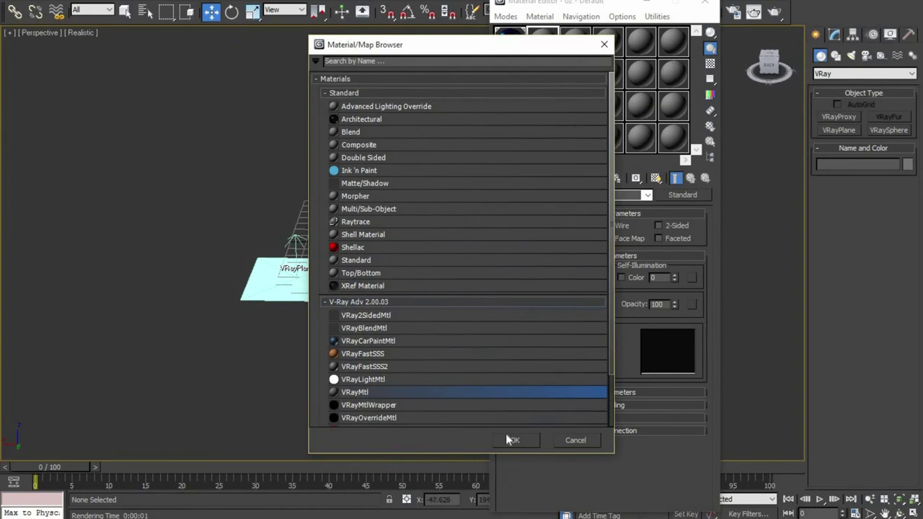
{"action": "left_click", "coordinate": [510, 439]}
{"action": "left_click", "coordinate": [577, 280]}
{"action": "left_click", "coordinate": [265, 93]}
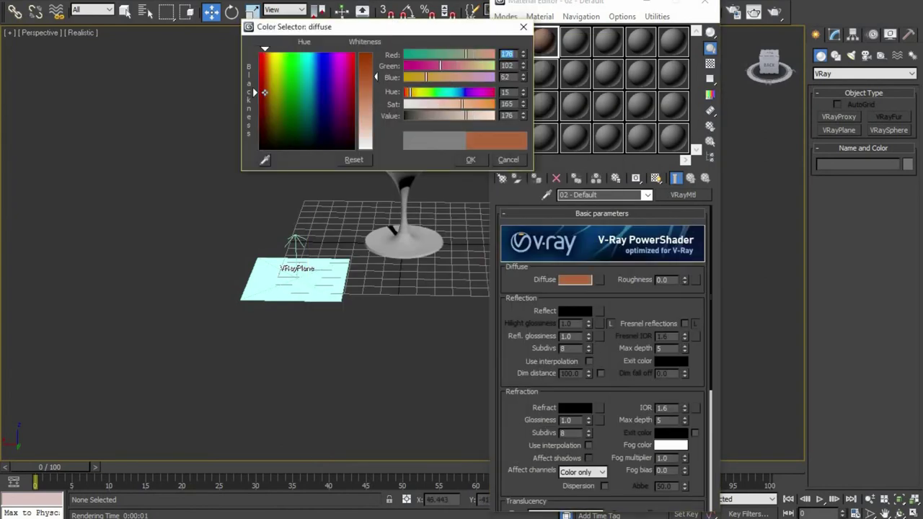
{"action": "left_click", "coordinate": [470, 160]}
Step: Give material 02 a grey reflection and refraction grey 20, then render the scene
{"action": "left_click", "coordinate": [575, 311]}
{"action": "left_click_drag", "start_coordinate": [376, 54], "coordinate": [376, 148]}
{"action": "left_click", "coordinate": [471, 159]}
{"action": "left_click", "coordinate": [575, 408]}
{"action": "mouse_move", "coordinate": [375, 55]}
{"action": "left_mouse_down"}
{"action": "mouse_move", "coordinate": [376, 75]}
{"action": "mouse_move", "coordinate": [375, 64]}
{"action": "left_mouse_up"}
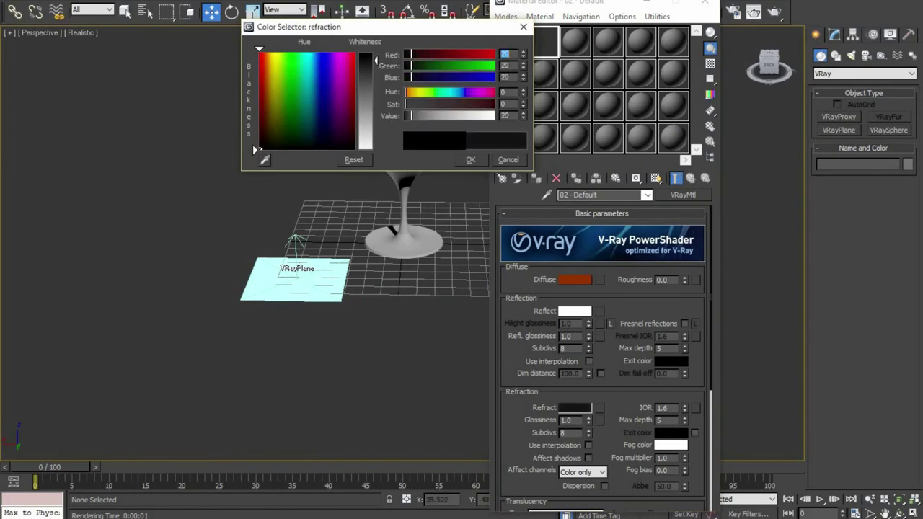
{"action": "left_click", "coordinate": [471, 160]}
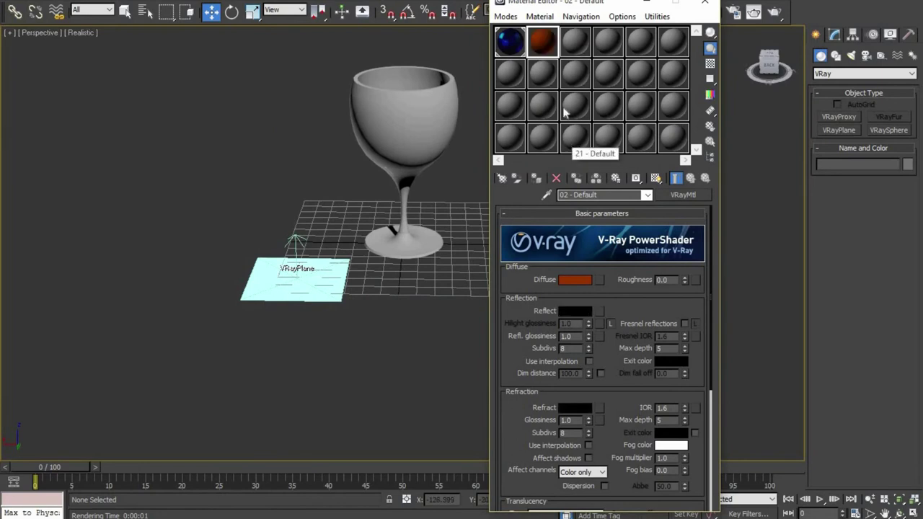
{"action": "left_click", "coordinate": [585, 315]}
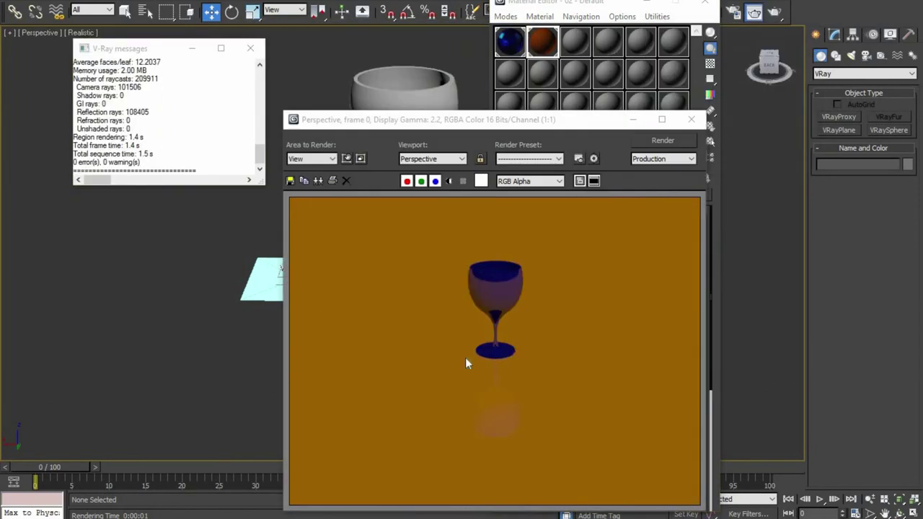
{"action": "left_click", "coordinate": [698, 130]}
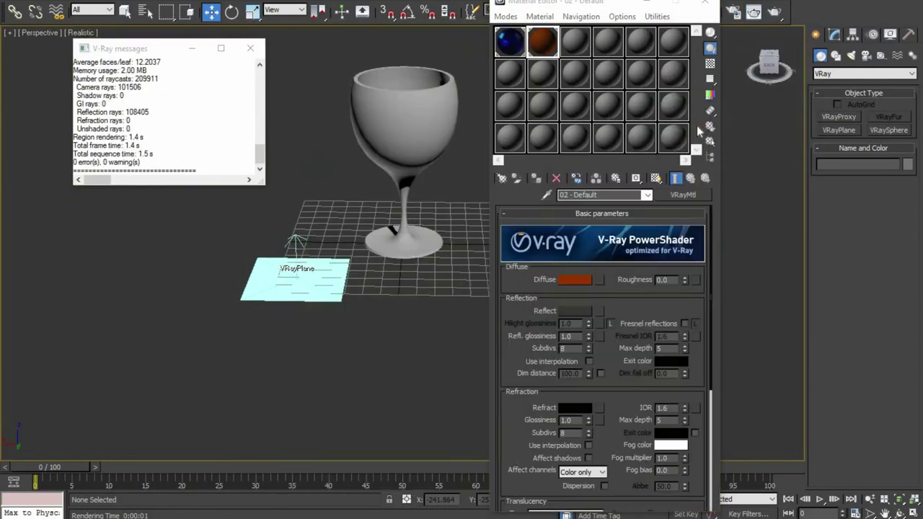
Step: Copy the wine glass so a second glass stands beside the first
{"action": "left_click_drag", "start_coordinate": [599, 4], "coordinate": [744, 32]}
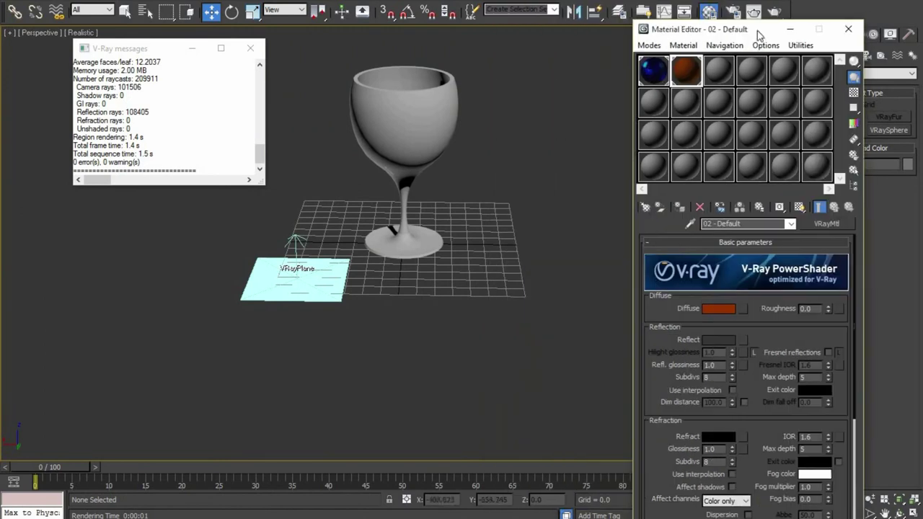
{"action": "left_click", "coordinate": [425, 130]}
{"action": "mouse_move", "coordinate": [357, 200]}
{"action": "left_mouse_down", "text": "shift"}
{"action": "mouse_move", "coordinate": [484, 204]}
{"action": "mouse_move", "coordinate": [518, 218]}
{"action": "left_mouse_up", "text": "shift"}
{"action": "left_click", "coordinate": [464, 307]}
{"action": "key", "text": "r"}
{"action": "key", "text": "l"}
{"action": "left_click", "coordinate": [213, 13]}
{"action": "left_click", "coordinate": [474, 339]}
{"action": "key", "text": "p"}
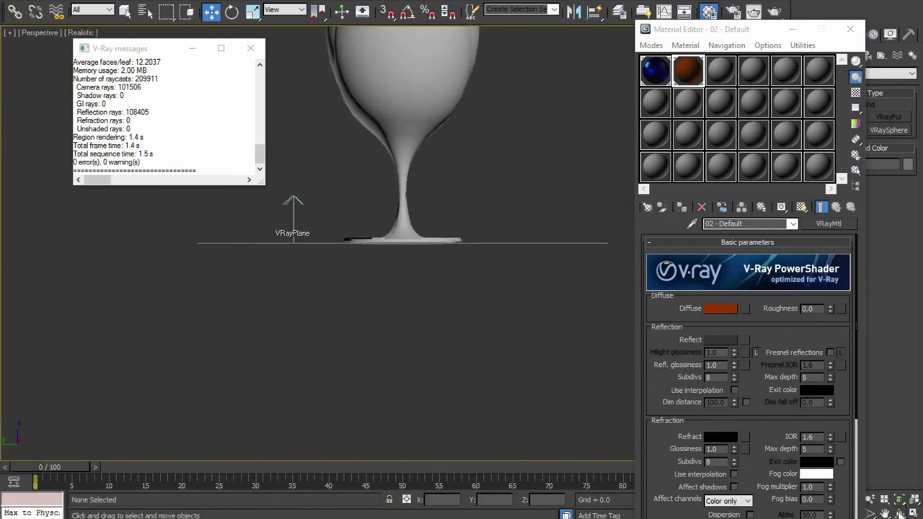
{"action": "left_click", "coordinate": [901, 513]}
{"action": "left_click_drag", "start_coordinate": [404, 216], "coordinate": [440, 216]}
Step: Make slot 3 a VRayMtl with dark grey reflection (59) and white refraction
{"action": "left_click", "coordinate": [721, 70]}
{"action": "left_click", "coordinate": [828, 224]}
{"action": "left_click", "coordinate": [527, 438]}
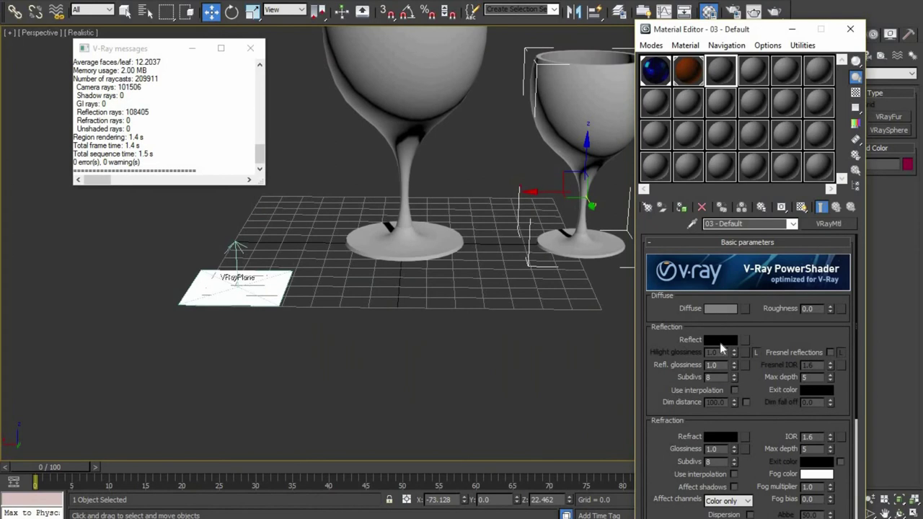
{"action": "left_click", "coordinate": [722, 340]}
{"action": "left_click", "coordinate": [470, 160]}
{"action": "scroll", "coordinate": [404, 144], "scroll_direction": "up", "scroll_amount": 3}
{"action": "left_click", "coordinate": [721, 437]}
{"action": "left_click_drag", "start_coordinate": [373, 53], "coordinate": [373, 148]}
{"action": "left_click", "coordinate": [470, 160]}
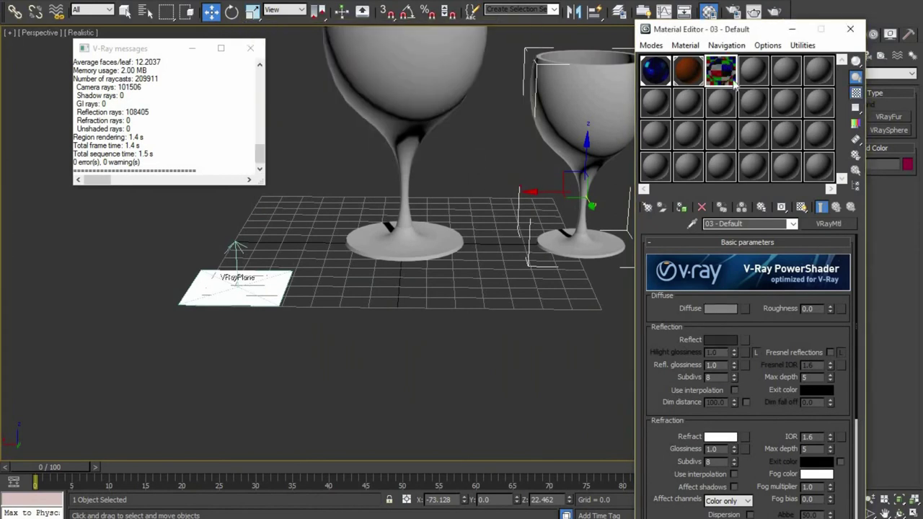
Step: In the four-view layout, draw a VRayLight plane light over both glasses in Top view
{"action": "left_click", "coordinate": [852, 31]}
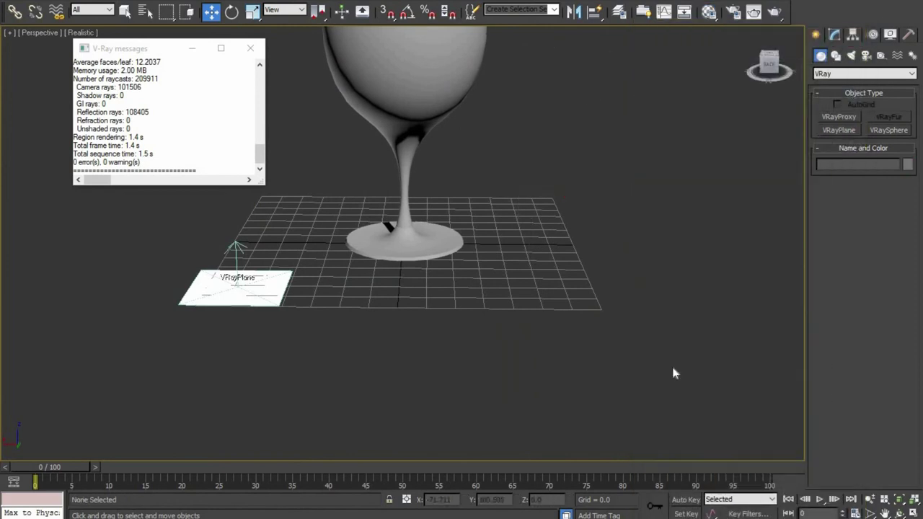
{"action": "key", "text": "alt+w"}
{"action": "left_click", "coordinate": [250, 48]}
{"action": "left_click", "coordinate": [300, 194]}
{"action": "left_click", "coordinate": [851, 56]}
{"action": "left_click", "coordinate": [865, 73]}
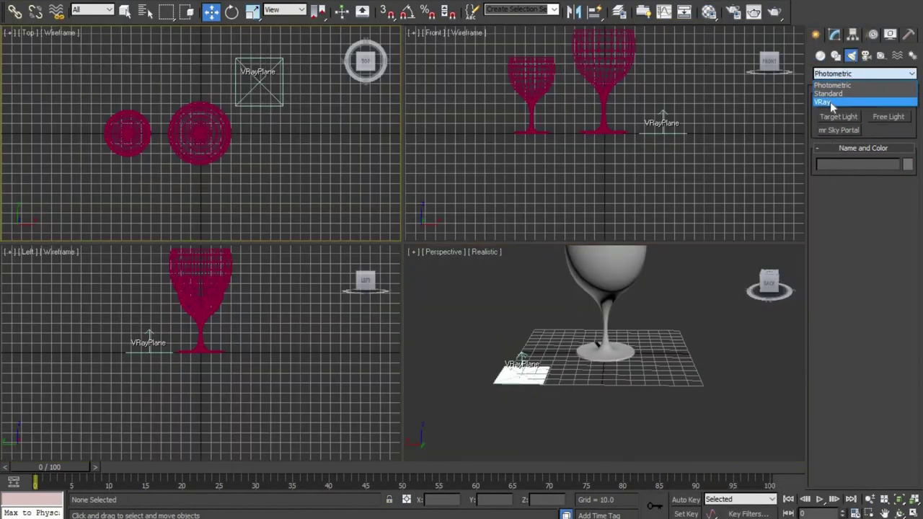
{"action": "left_click", "coordinate": [830, 98]}
{"action": "left_click", "coordinate": [839, 116]}
{"action": "left_click_drag", "start_coordinate": [84, 53], "coordinate": [303, 223]}
Step: Raise VRayLight001 well above the glasses in the Front view
{"action": "key", "text": "w"}
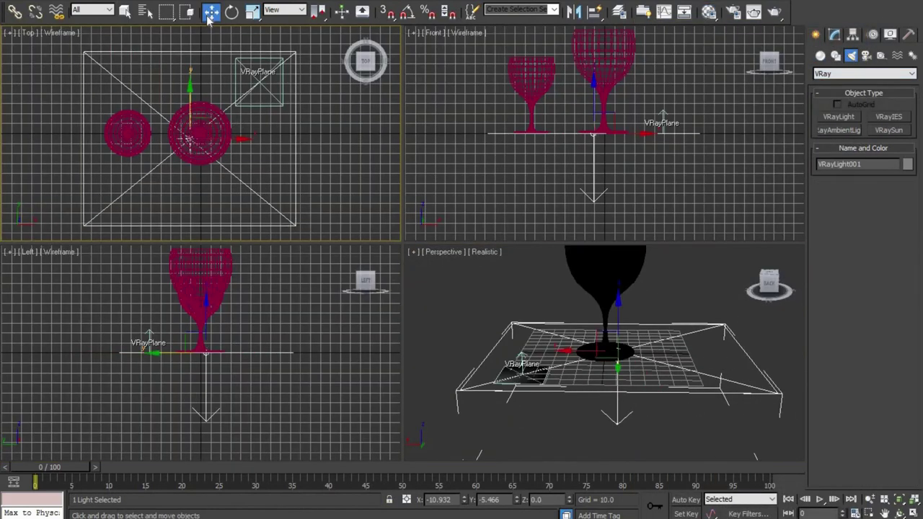
{"action": "scroll", "coordinate": [605, 133], "scroll_direction": "down", "scroll_amount": 2}
{"action": "left_click_drag", "start_coordinate": [596, 134], "coordinate": [603, 38]}
{"action": "scroll", "coordinate": [595, 59], "scroll_direction": "down", "scroll_amount": 3}
{"action": "left_click", "coordinate": [715, 421]}
{"action": "key", "text": "ctrl+r"}
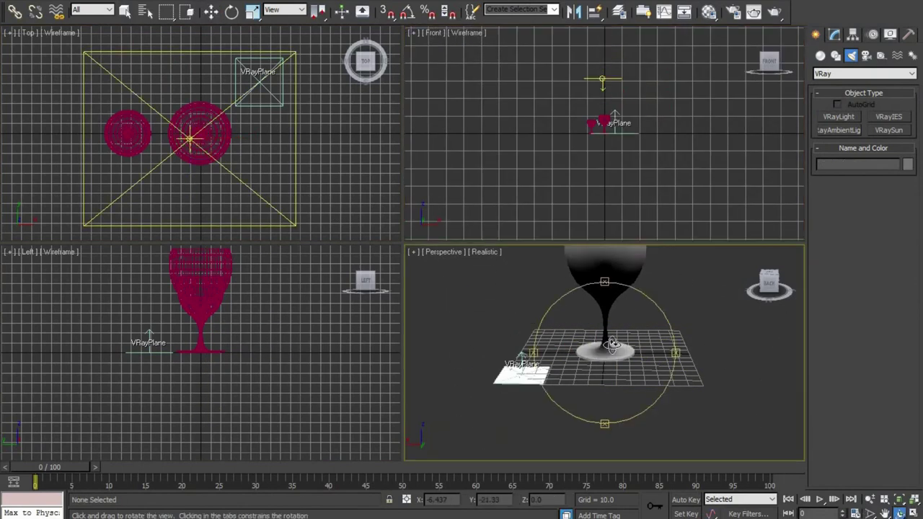
{"action": "left_click_drag", "start_coordinate": [606, 382], "coordinate": [397, 60]}
{"action": "left_click_drag", "start_coordinate": [603, 88], "coordinate": [603, 36]}
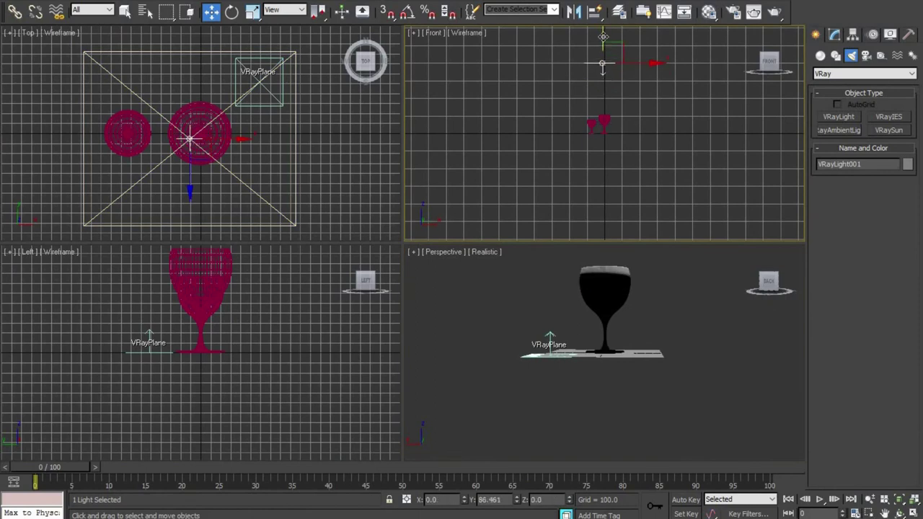
Step: Render test frames of the Perspective view from two angles, including one looking down
{"action": "left_click", "coordinate": [686, 306]}
{"action": "key", "text": "shift+q"}
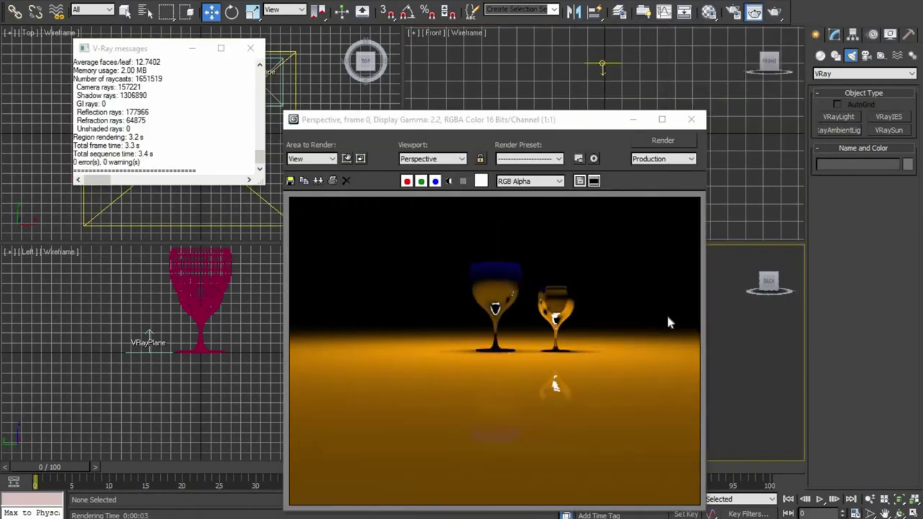
{"action": "left_click", "coordinate": [691, 119]}
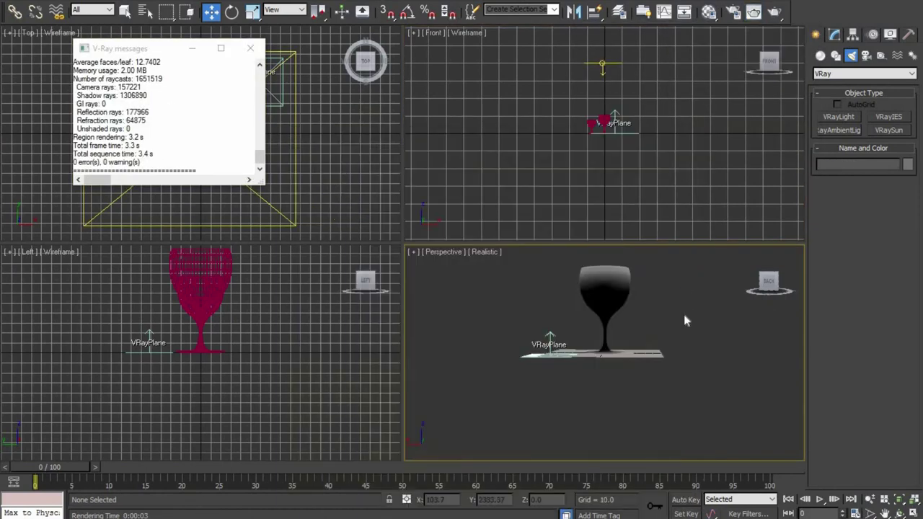
{"action": "left_click_drag", "start_coordinate": [570, 354], "coordinate": [629, 401]}
{"action": "key", "text": "shift+q"}
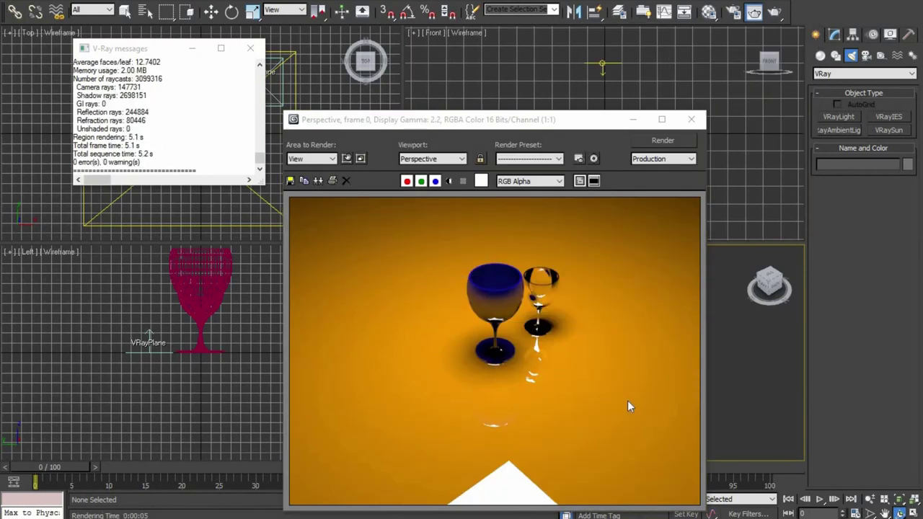
{"action": "left_click", "coordinate": [691, 119]}
Step: Maximize the Perspective view, zoom closer to the glass, and render another test frame
{"action": "key", "text": "alt+w"}
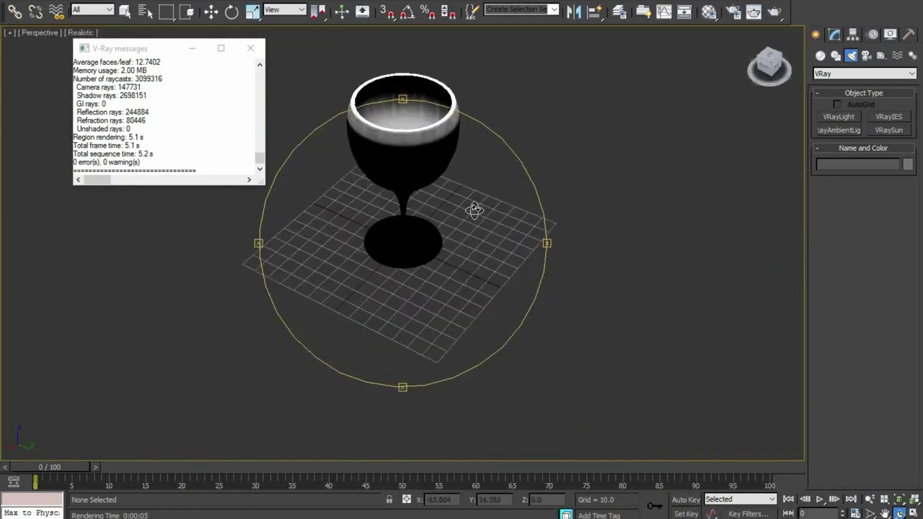
{"action": "scroll", "coordinate": [475, 209], "scroll_direction": "down", "scroll_amount": 5}
{"action": "key", "text": "w"}
{"action": "left_click", "coordinate": [403, 303]}
{"action": "scroll", "coordinate": [403, 304], "scroll_direction": "up", "scroll_amount": 3}
{"action": "key", "text": "shift+q"}
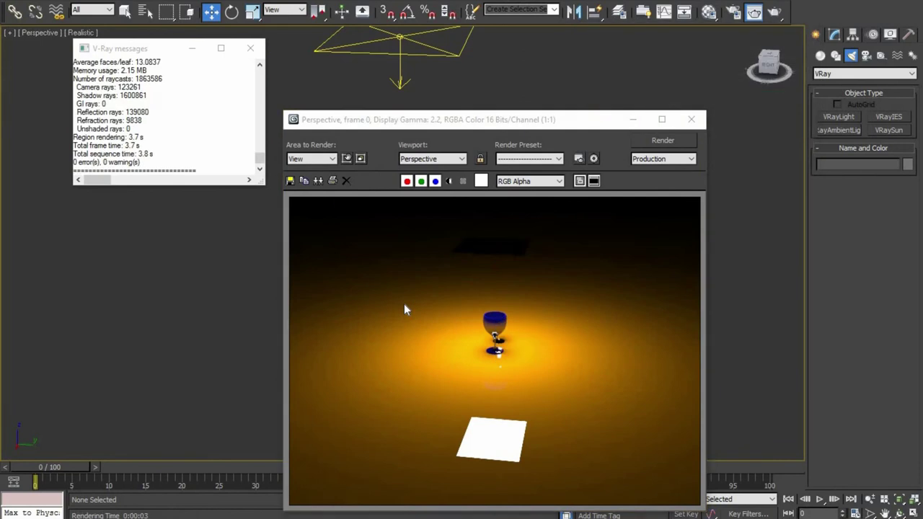
{"action": "left_click", "coordinate": [691, 119]}
{"action": "scroll", "coordinate": [401, 194], "scroll_direction": "down", "scroll_amount": 3}
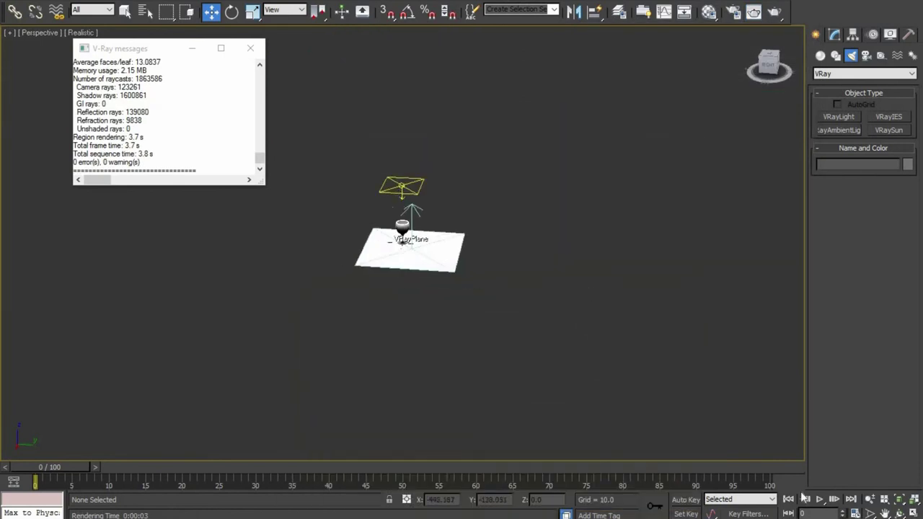
Step: Back in four views, readjust the Perspective view and render a final test frame
{"action": "key", "text": "alt+w"}
{"action": "left_click", "coordinate": [604, 115]}
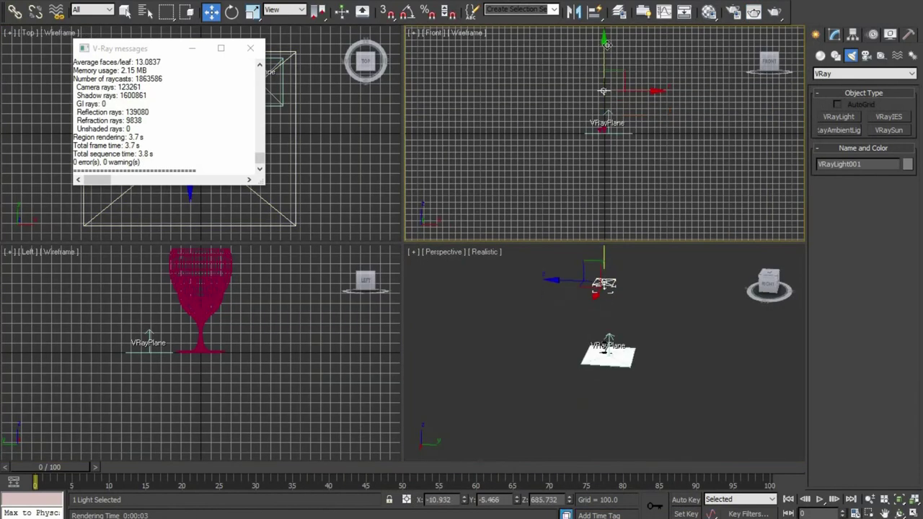
{"action": "left_click", "coordinate": [659, 373]}
{"action": "scroll", "coordinate": [635, 379], "scroll_direction": "up", "scroll_amount": 3}
{"action": "scroll", "coordinate": [613, 386], "scroll_direction": "up", "scroll_amount": 3}
{"action": "key", "text": "ctrl+r"}
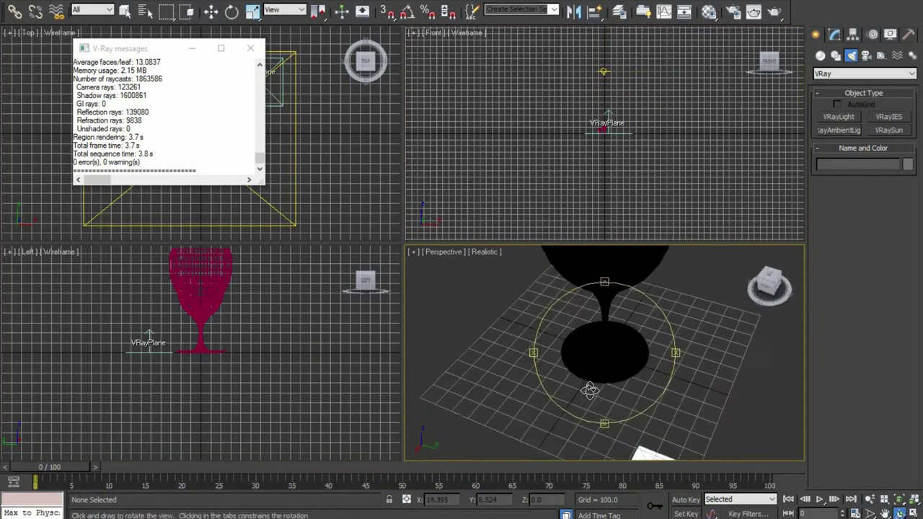
{"action": "scroll", "coordinate": [590, 390], "scroll_direction": "down", "scroll_amount": 4}
{"action": "key", "text": "shift+q"}
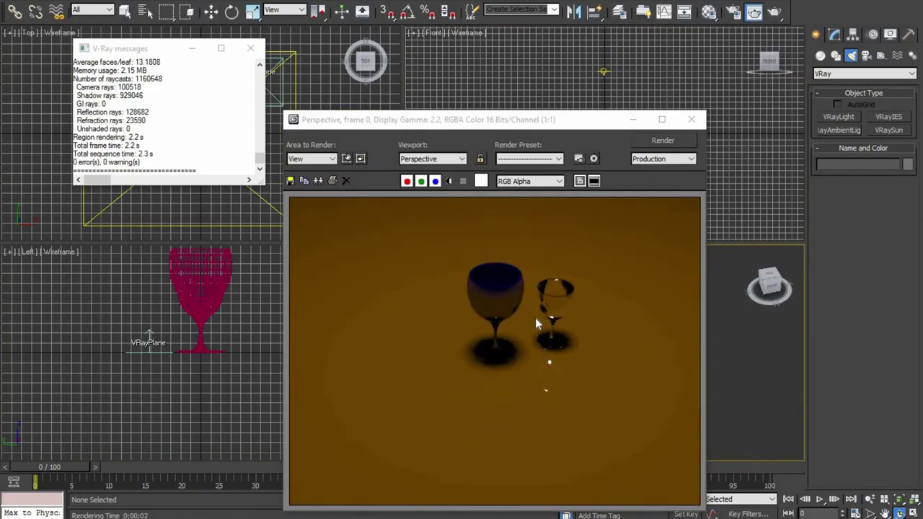
{"action": "left_click", "coordinate": [692, 119]}
Step: Create a second V-Ray plane light and tilt it toward the glasses
{"action": "scroll", "coordinate": [637, 339], "scroll_direction": "down", "scroll_amount": 3}
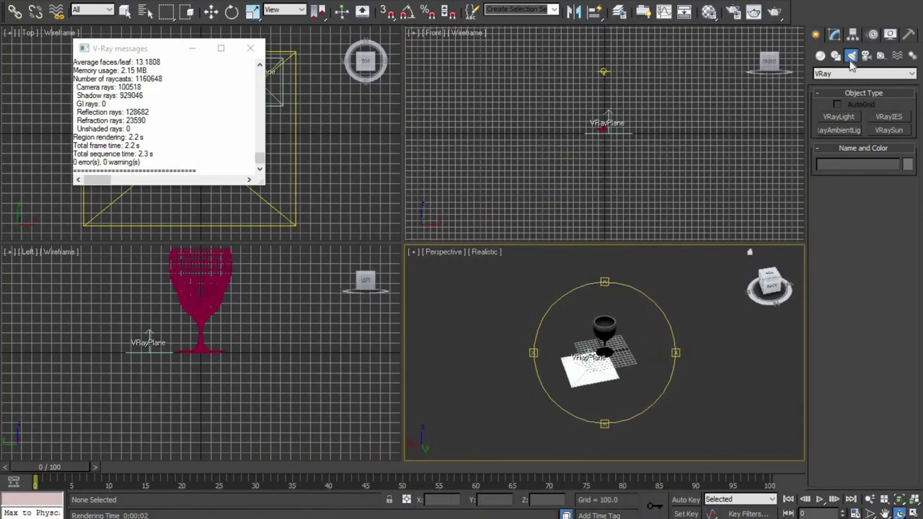
{"action": "left_click", "coordinate": [839, 116]}
{"action": "key", "text": "alt+w"}
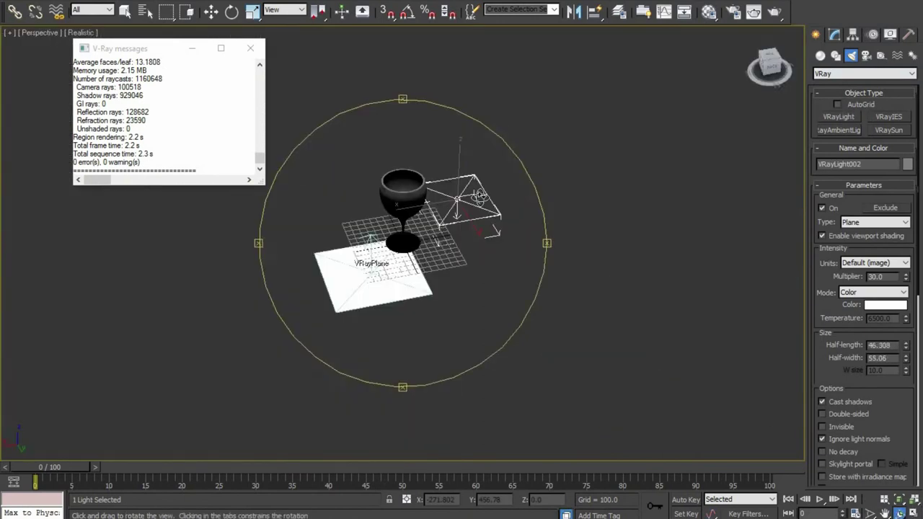
{"action": "key", "text": "w"}
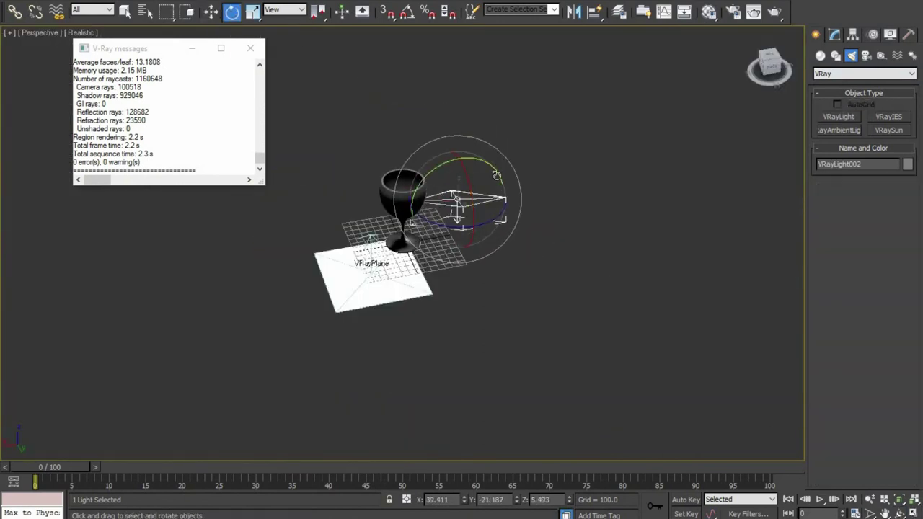
{"action": "left_click_drag", "start_coordinate": [496, 175], "coordinate": [489, 199]}
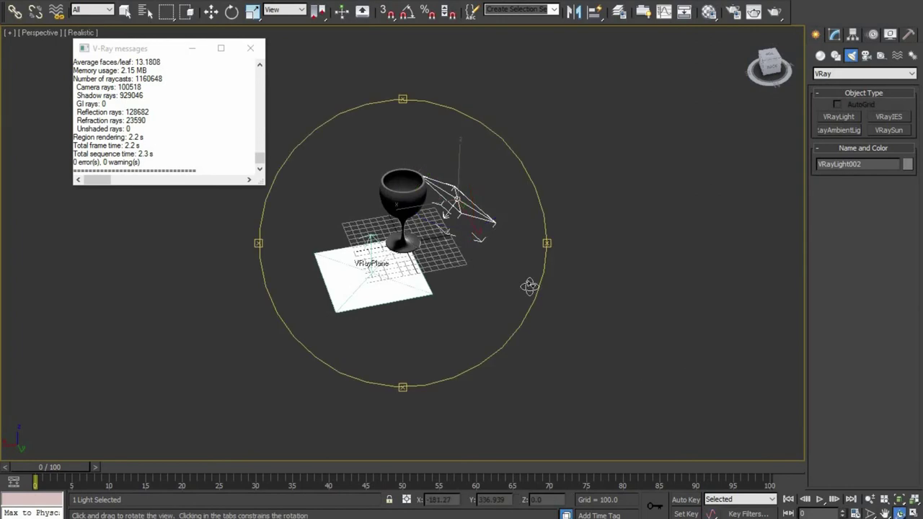
Step: Raise the new light up beside the glass and test-render the scene
{"action": "middle_click_drag", "start_coordinate": [532, 284], "coordinate": [458, 160], "text": "alt"}
{"action": "key", "text": "w"}
{"action": "left_click_drag", "start_coordinate": [458, 160], "coordinate": [498, 83]}
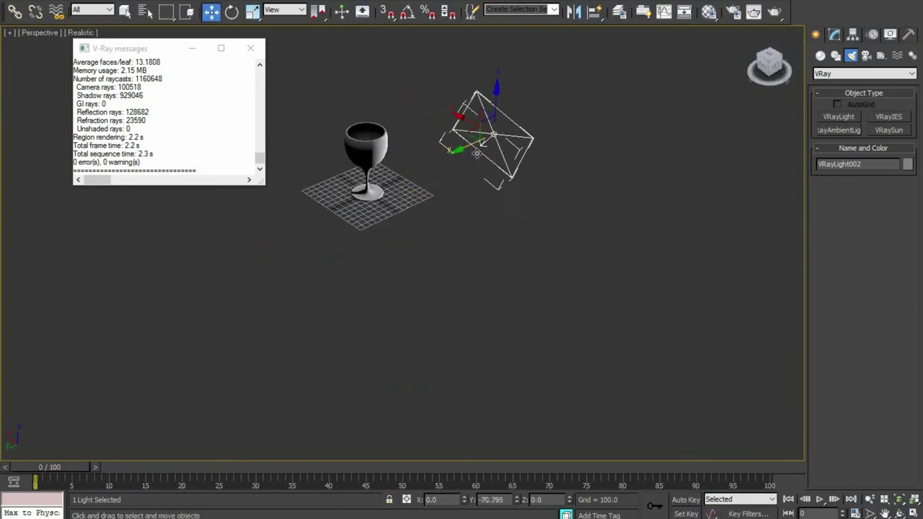
{"action": "key", "text": "shift+q"}
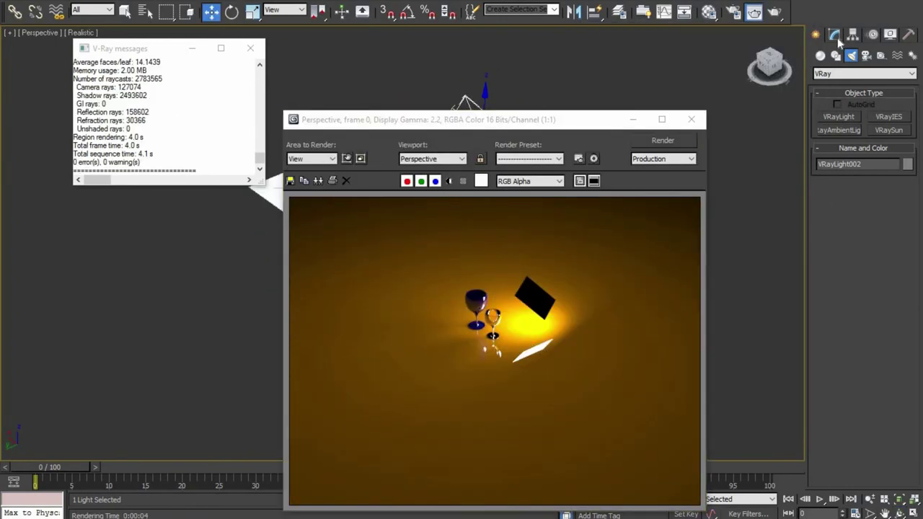
Step: Make the new light invisible in renders and re-render
{"action": "left_click", "coordinate": [835, 34]}
{"action": "key", "text": "shift+q"}
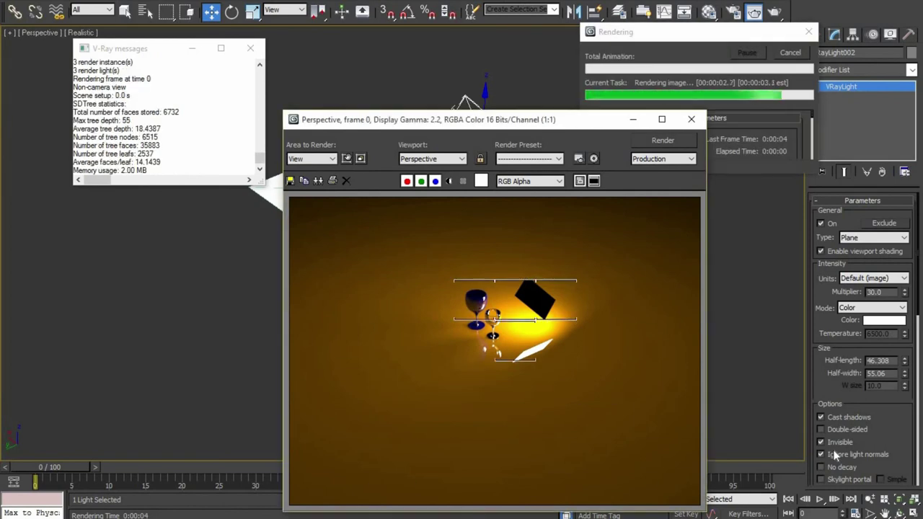
{"action": "left_click", "coordinate": [691, 119]}
{"action": "left_click", "coordinate": [428, 305]}
{"action": "left_click", "coordinate": [250, 48]}
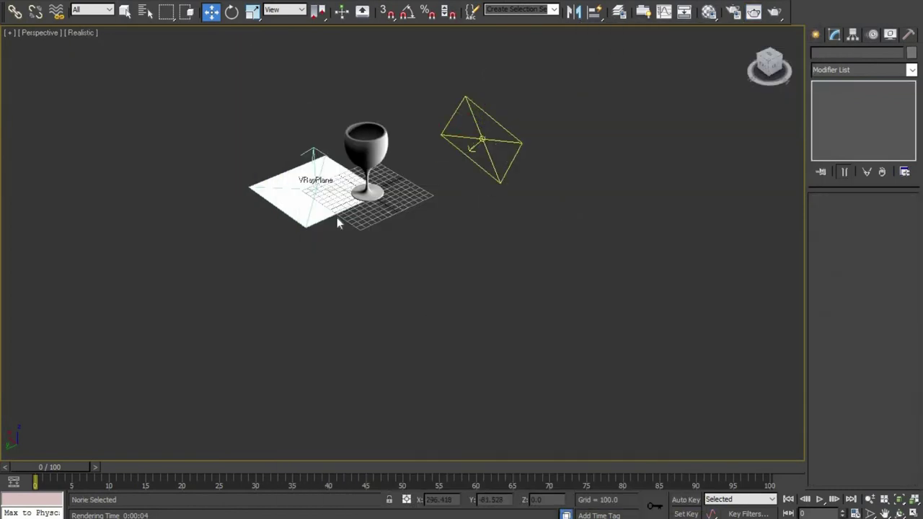
Step: Reframe the view around the whole glass and render it
{"action": "scroll", "coordinate": [337, 217], "scroll_direction": "up", "scroll_amount": 4}
{"action": "left_click_drag", "start_coordinate": [513, 303], "coordinate": [486, 338]}
{"action": "key", "text": "shift+q"}
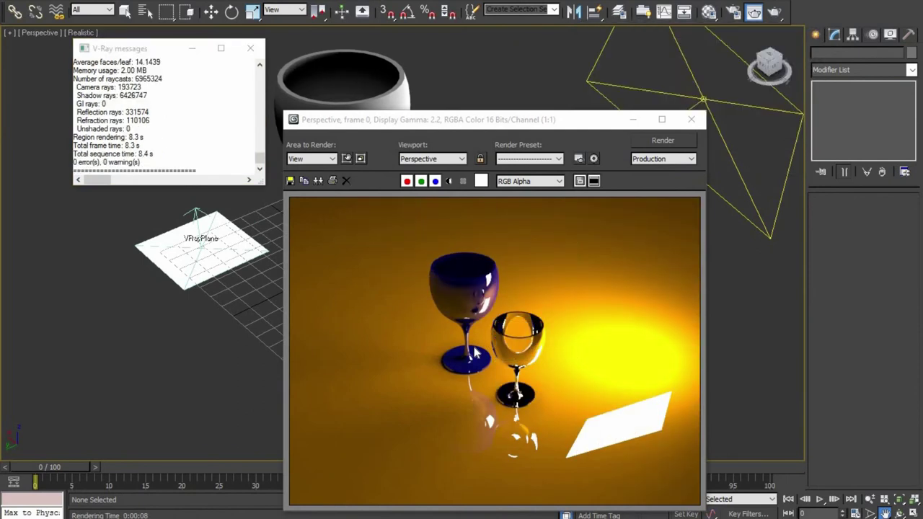
{"action": "key", "text": "Escape"}
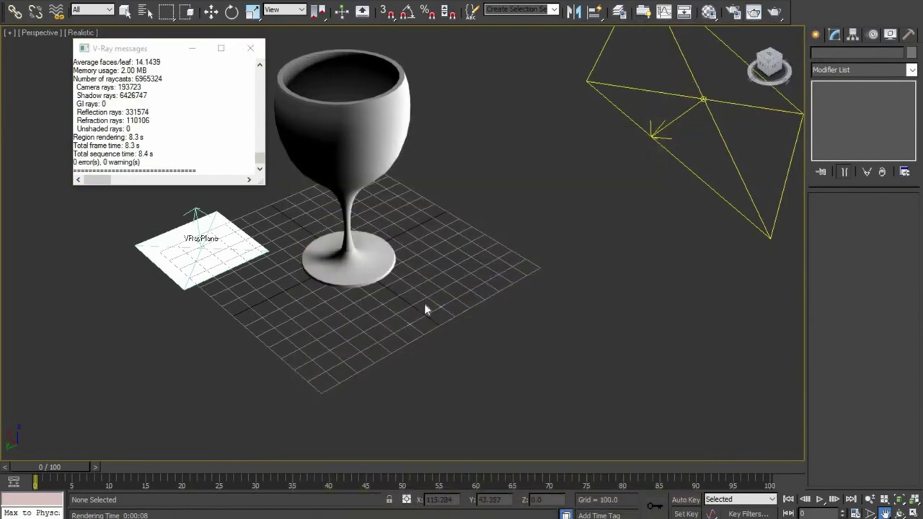
Step: Try a different diffuse colour on the orange plane material and render
{"action": "key", "text": "m"}
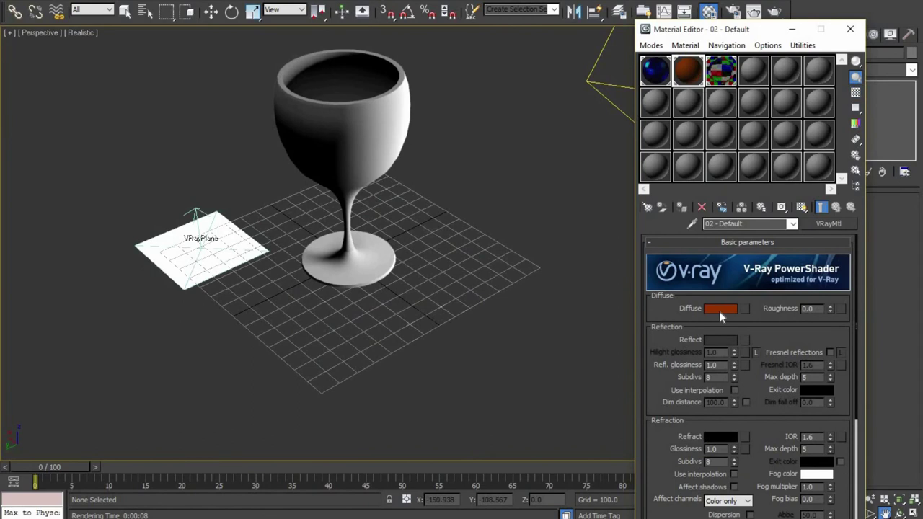
{"action": "left_click", "coordinate": [719, 309]}
{"action": "left_click", "coordinate": [269, 103]}
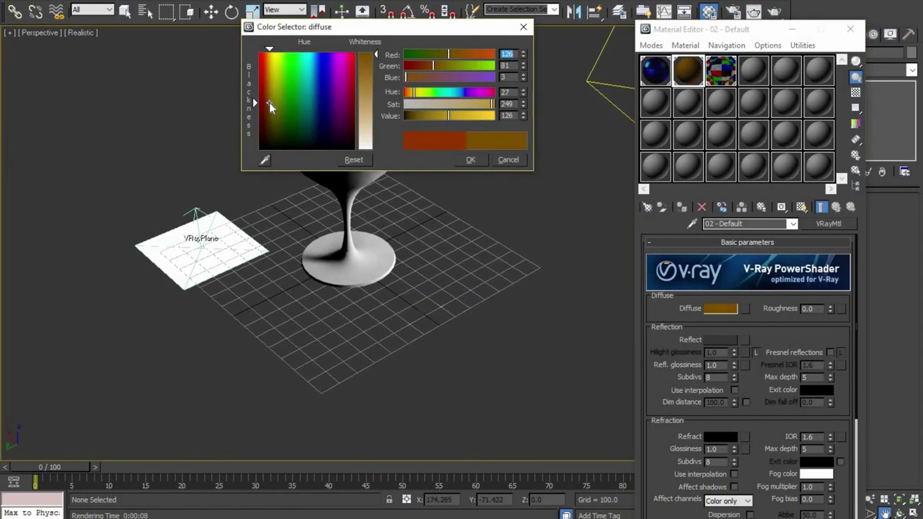
{"action": "left_click", "coordinate": [470, 159]}
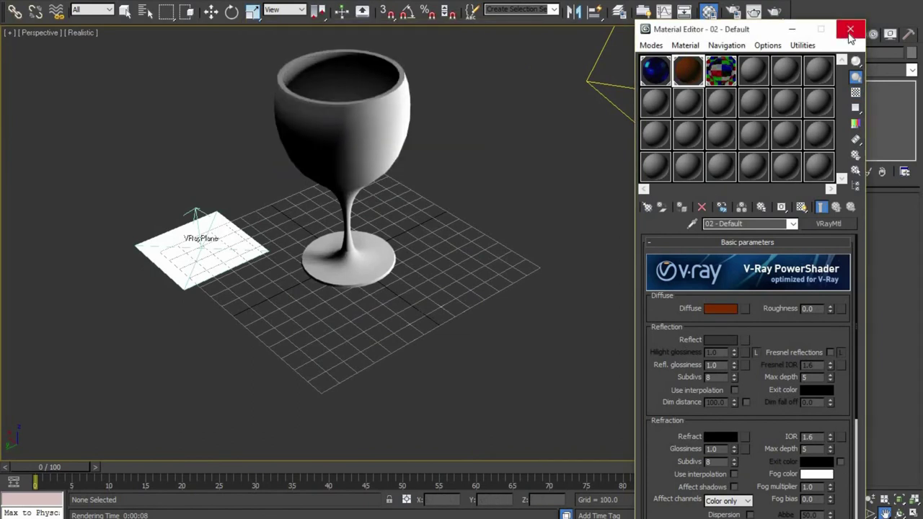
{"action": "left_click", "coordinate": [849, 32]}
{"action": "key", "text": "shift+q"}
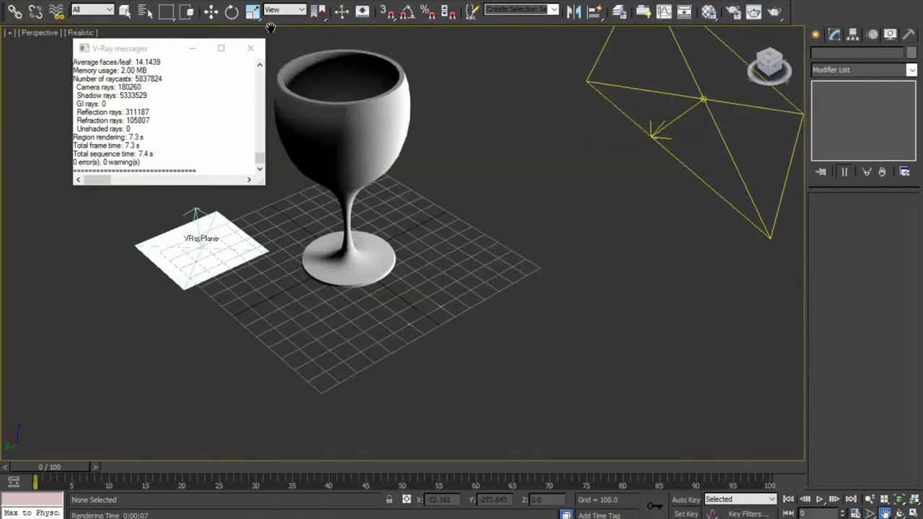
Step: Run test renders with VRayLight002 selected and then deselected
{"action": "left_click", "coordinate": [703, 101]}
{"action": "key", "text": "shift+q"}
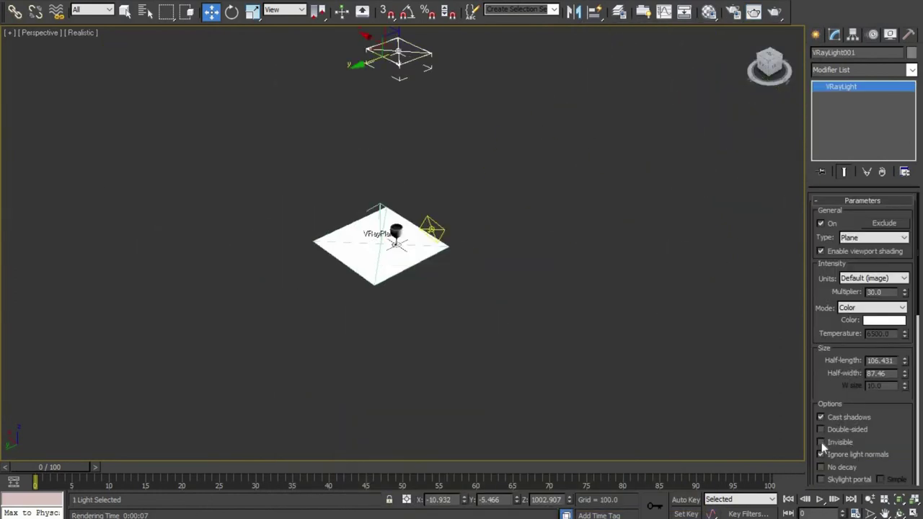
{"action": "left_click", "coordinate": [457, 253]}
{"action": "key", "text": "shift+q"}
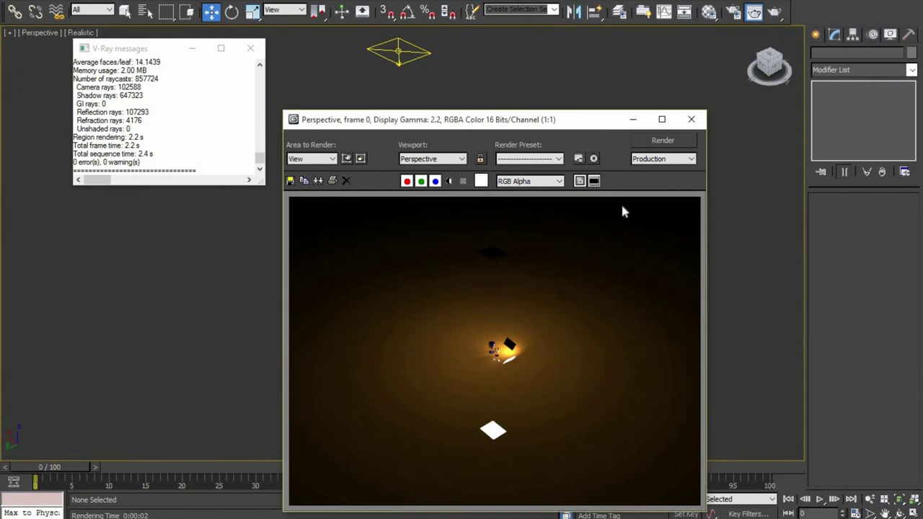
{"action": "left_click", "coordinate": [691, 119]}
Step: Turn on Invisible and Ignore light normals for VRayLight002, rendering after each
{"action": "left_click", "coordinate": [733, 195]}
{"action": "left_click", "coordinate": [821, 442]}
{"action": "key", "text": "shift+q"}
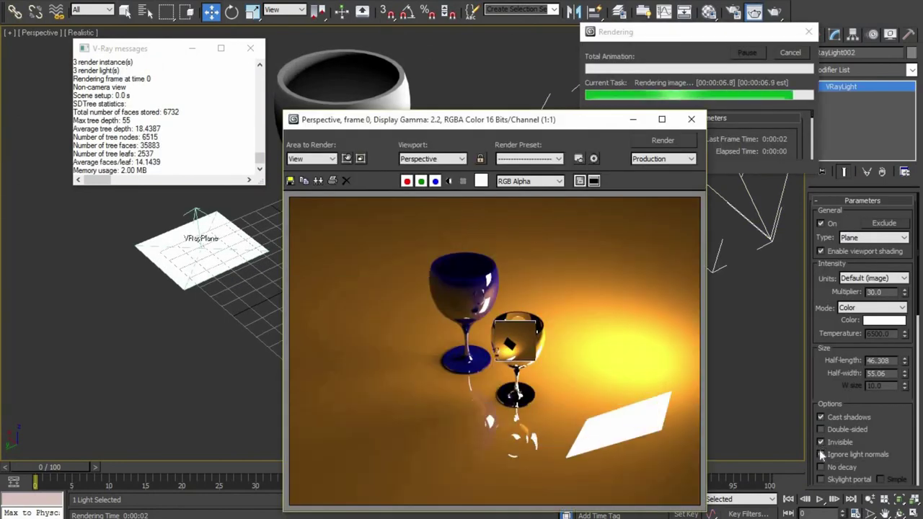
{"action": "left_click", "coordinate": [821, 455]}
{"action": "key", "text": "shift+q"}
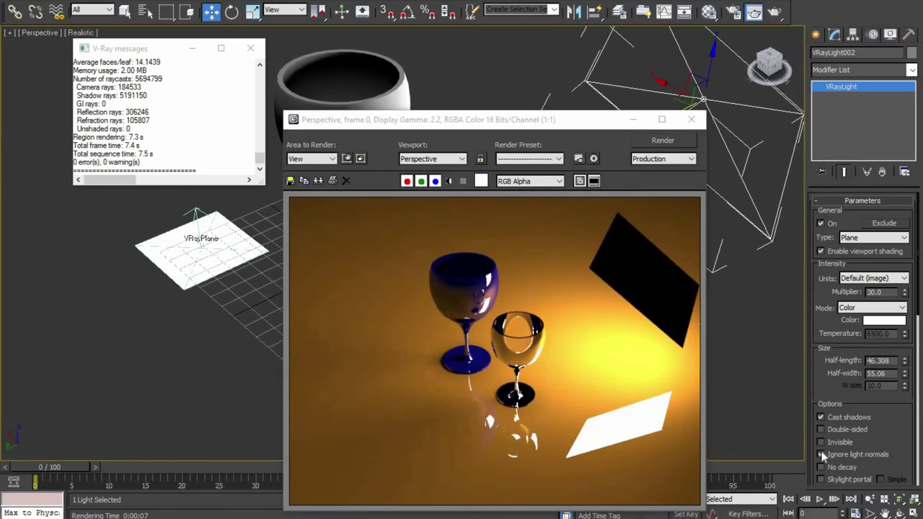
Step: Delete the plane light and render the glasses without it
{"action": "left_click", "coordinate": [691, 120]}
{"action": "key", "text": "Delete"}
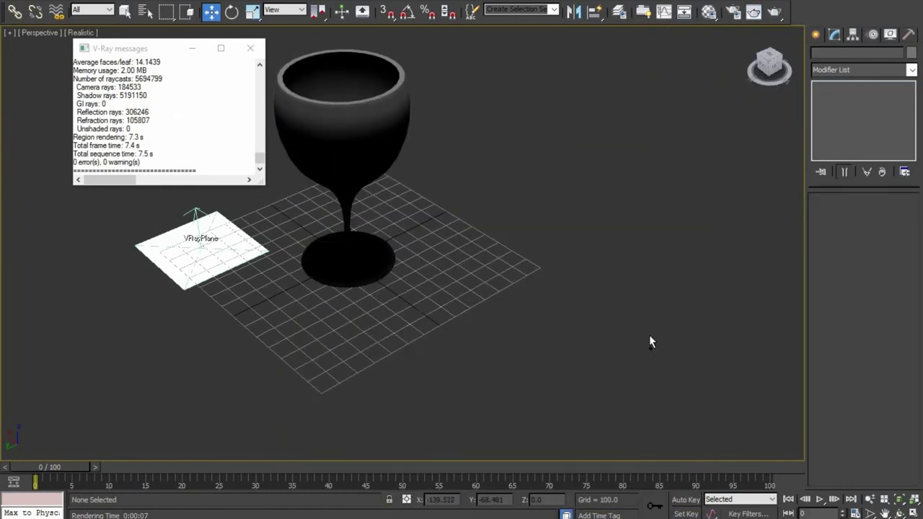
{"action": "left_click", "coordinate": [650, 342]}
{"action": "key", "text": "shift+q"}
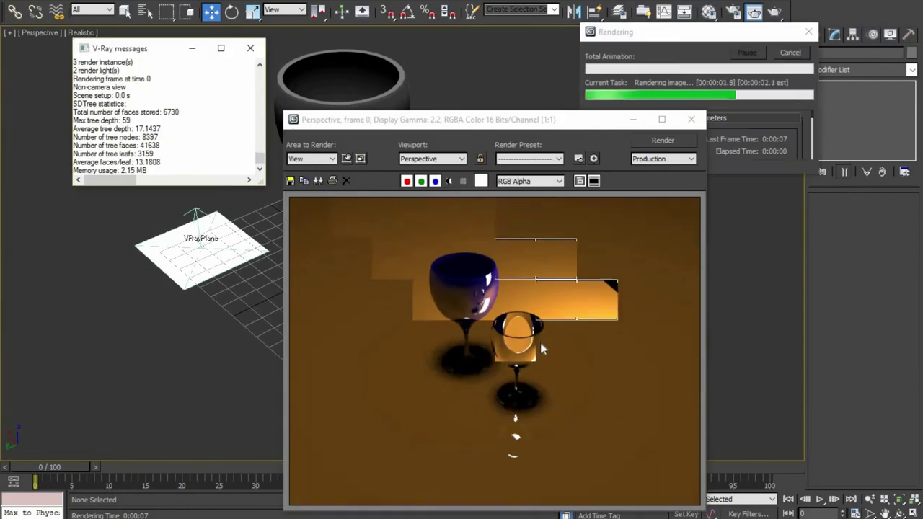
{"action": "left_click", "coordinate": [691, 119]}
Step: Restore the deleted light, clone it beside the glass, tilt it, and render
{"action": "key", "text": "ctrl+z"}
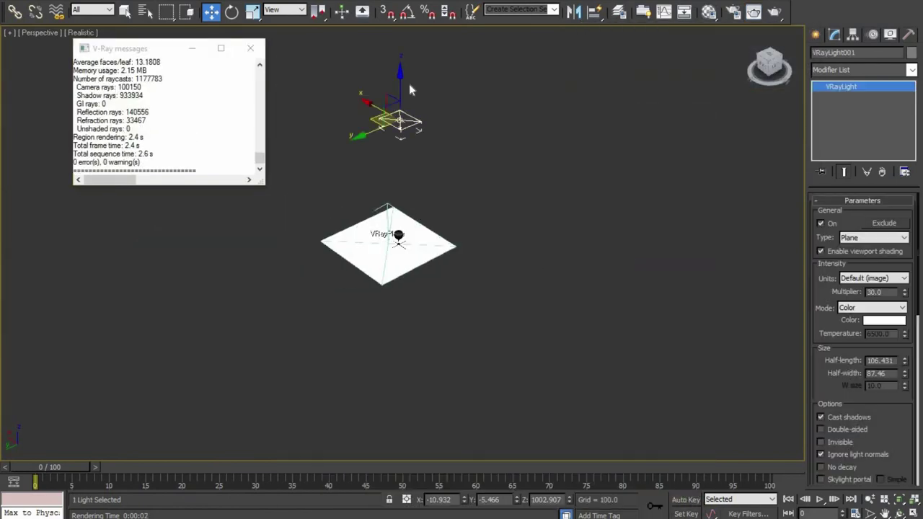
{"action": "left_click_drag", "start_coordinate": [374, 106], "coordinate": [459, 223], "text": "shift"}
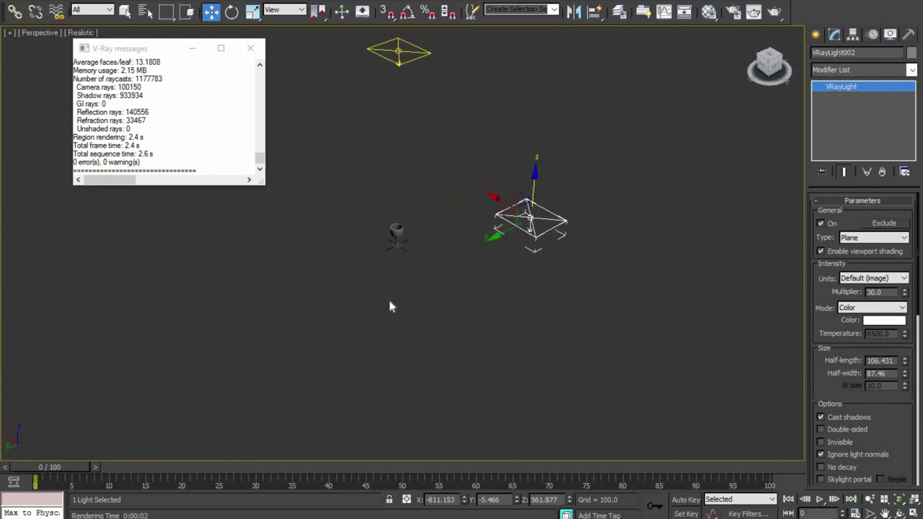
{"action": "left_click_drag", "start_coordinate": [719, 178], "coordinate": [383, 281]}
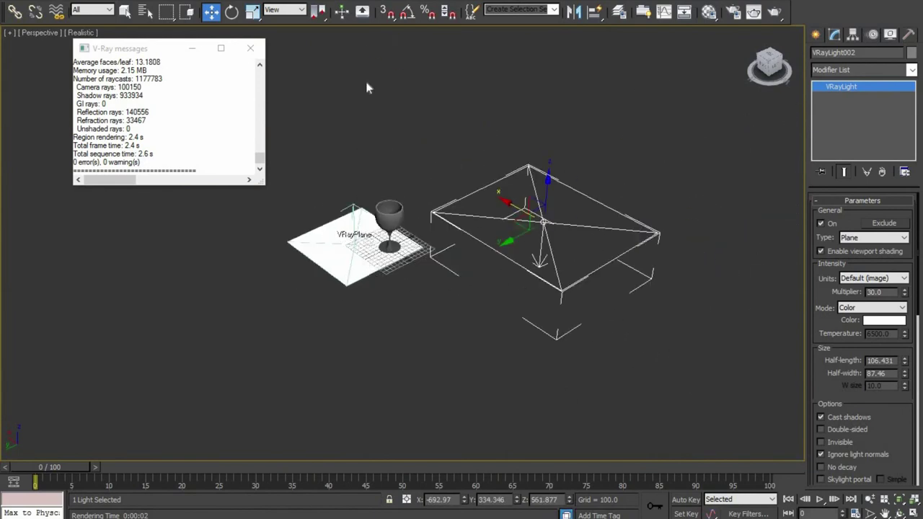
{"action": "left_click_drag", "start_coordinate": [529, 212], "coordinate": [406, 237]}
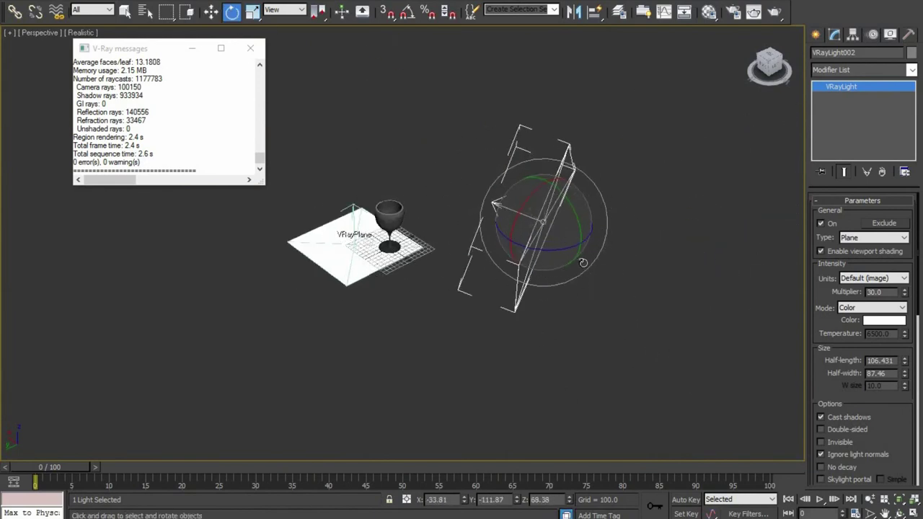
{"action": "scroll", "coordinate": [406, 237], "scroll_direction": "up", "scroll_amount": 2}
{"action": "key", "text": "shift+q"}
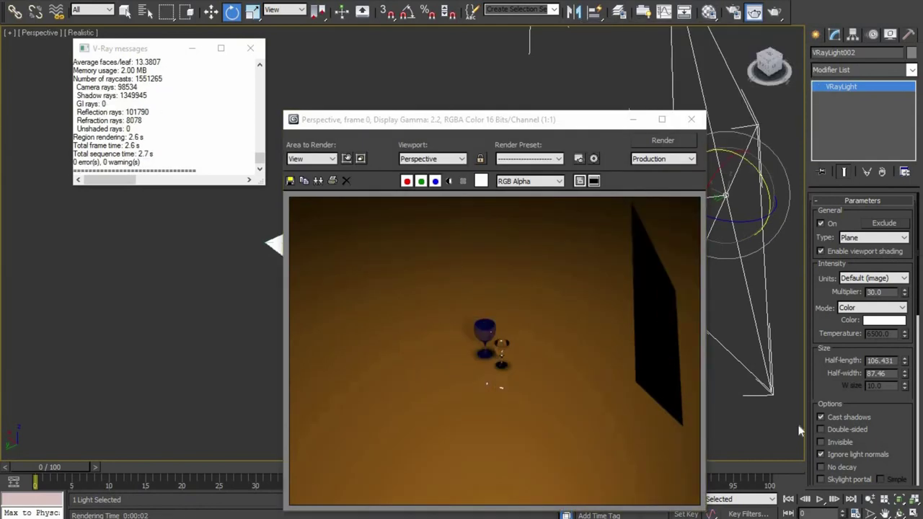
Step: Make the cloned light invisible in renders and check it from the front view
{"action": "left_click", "coordinate": [821, 442]}
{"action": "key", "text": "shift+q"}
{"action": "left_click", "coordinate": [691, 119]}
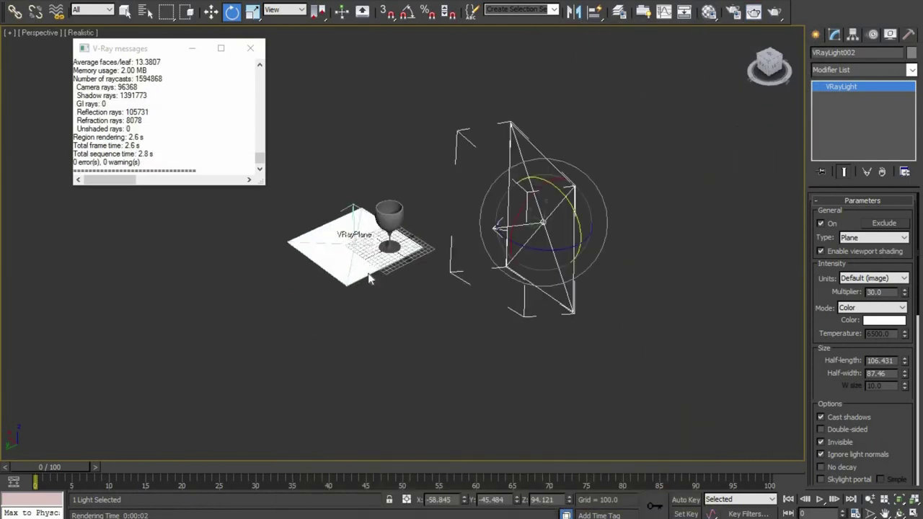
{"action": "key", "text": "f"}
{"action": "left_click", "coordinate": [536, 288]}
{"action": "scroll", "coordinate": [536, 289], "scroll_direction": "down", "scroll_amount": 3}
{"action": "scroll", "coordinate": [536, 290], "scroll_direction": "down", "scroll_amount": 1}
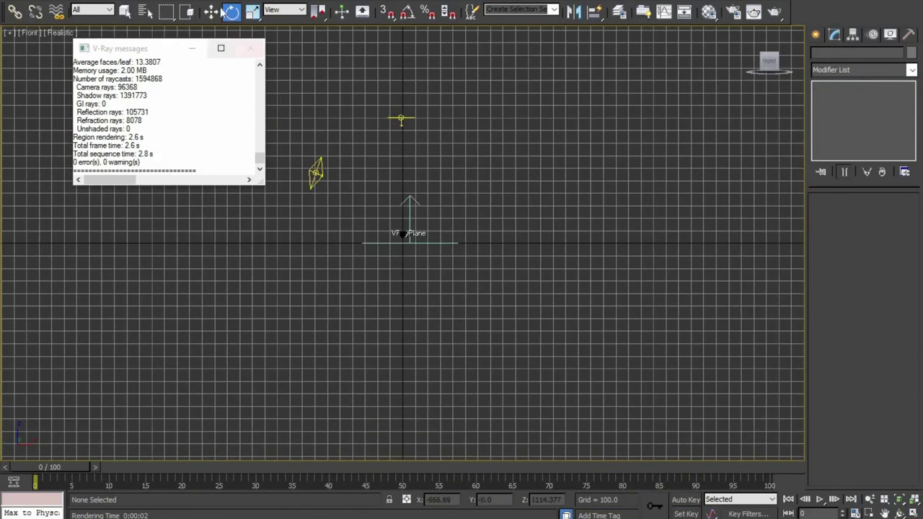
Step: Tilt the side light further toward the glass in perspective view and render
{"action": "key", "text": "w"}
{"action": "left_click", "coordinate": [318, 173]}
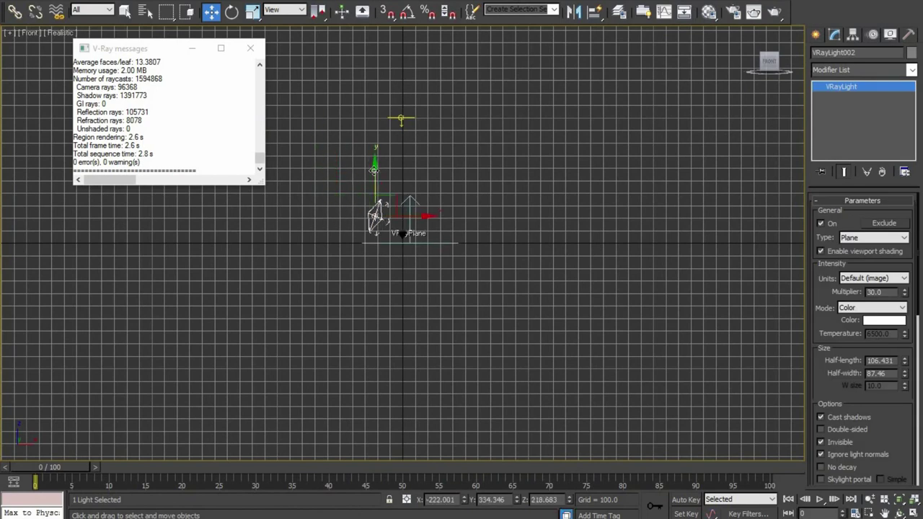
{"action": "left_click", "coordinate": [470, 292]}
{"action": "key", "text": "p"}
{"action": "key", "text": "ctrl+r"}
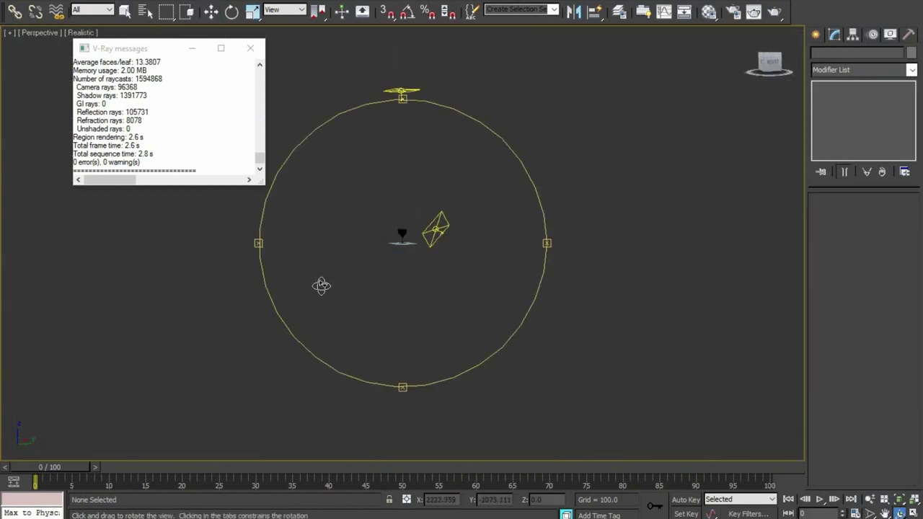
{"action": "left_click_drag", "start_coordinate": [370, 233], "coordinate": [404, 298]}
{"action": "key", "text": "e"}
{"action": "left_click", "coordinate": [724, 218]}
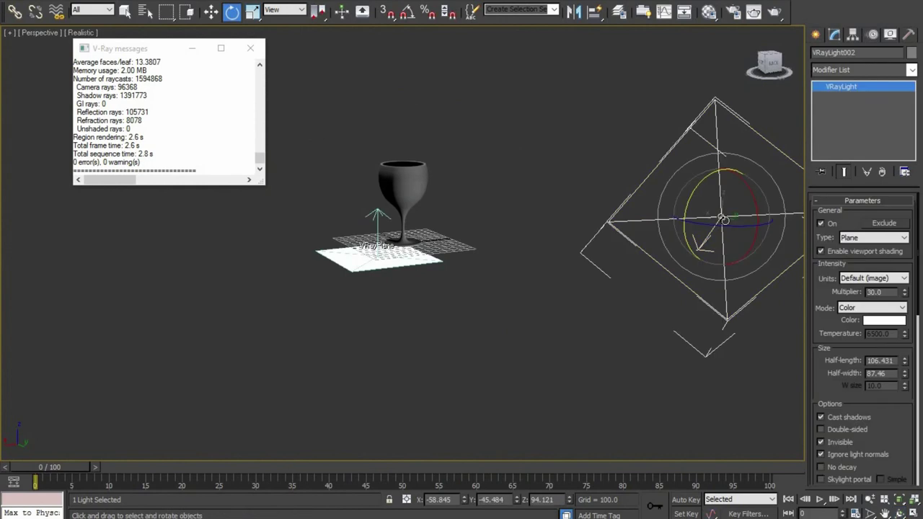
{"action": "left_click_drag", "start_coordinate": [749, 229], "coordinate": [665, 282]}
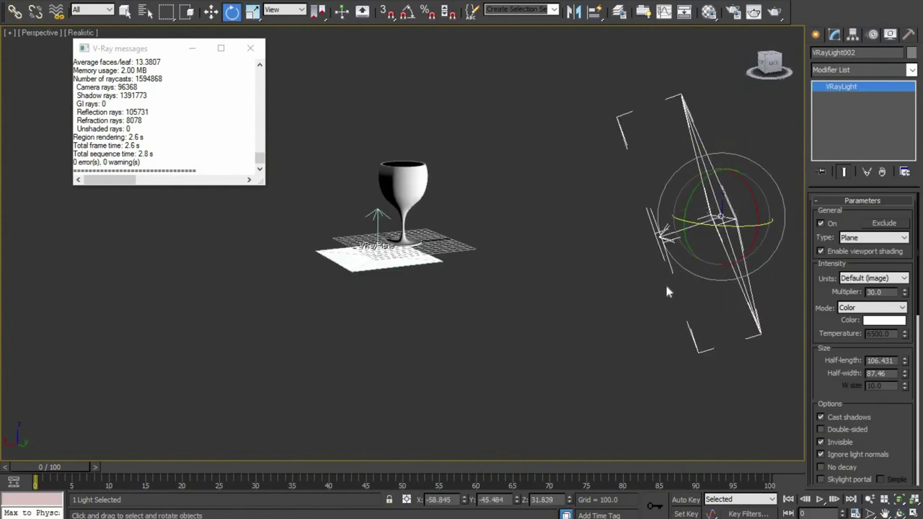
{"action": "key", "text": "shift+q"}
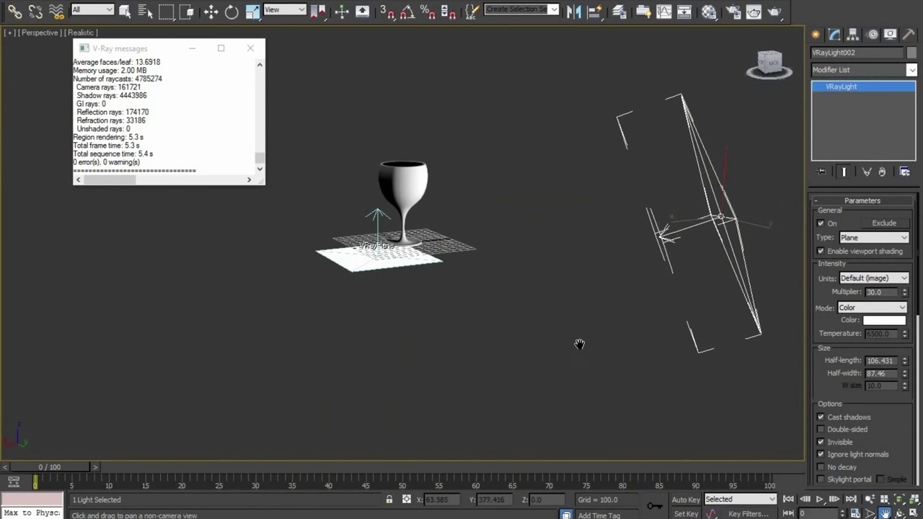
Step: Orbit closer to the glasses and run repeated test renders
{"action": "mouse_move", "coordinate": [580, 344]}
{"action": "middle_mouse_down", "text": "alt"}
{"action": "mouse_move", "coordinate": [575, 283]}
{"action": "mouse_move", "coordinate": [188, 230]}
{"action": "middle_mouse_up", "text": "alt"}
{"action": "key", "text": "shift+q"}
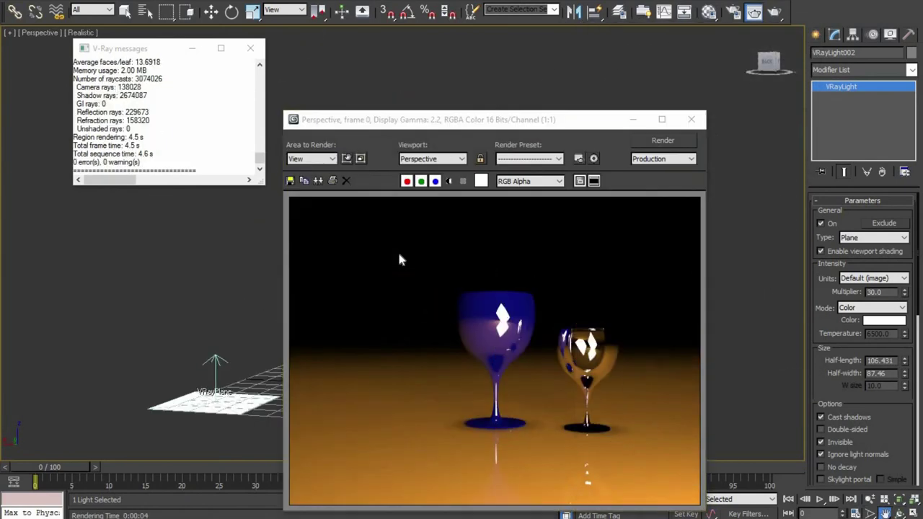
{"action": "left_click", "coordinate": [691, 120]}
{"action": "scroll", "coordinate": [437, 387], "scroll_direction": "down", "scroll_amount": 3}
{"action": "key", "text": "shift+q"}
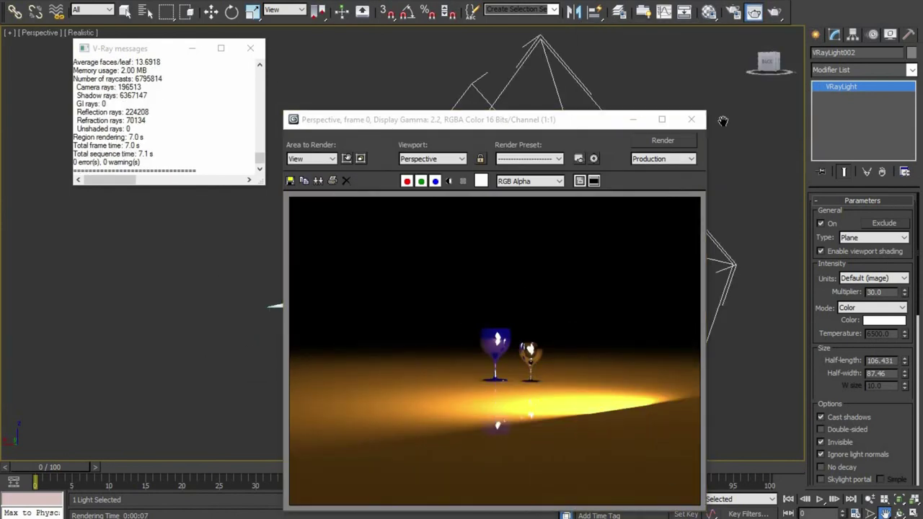
{"action": "left_click", "coordinate": [691, 119]}
Step: Scale the side light to about 59% and raise it higher, then render
{"action": "left_click_drag", "start_coordinate": [597, 218], "coordinate": [588, 283]}
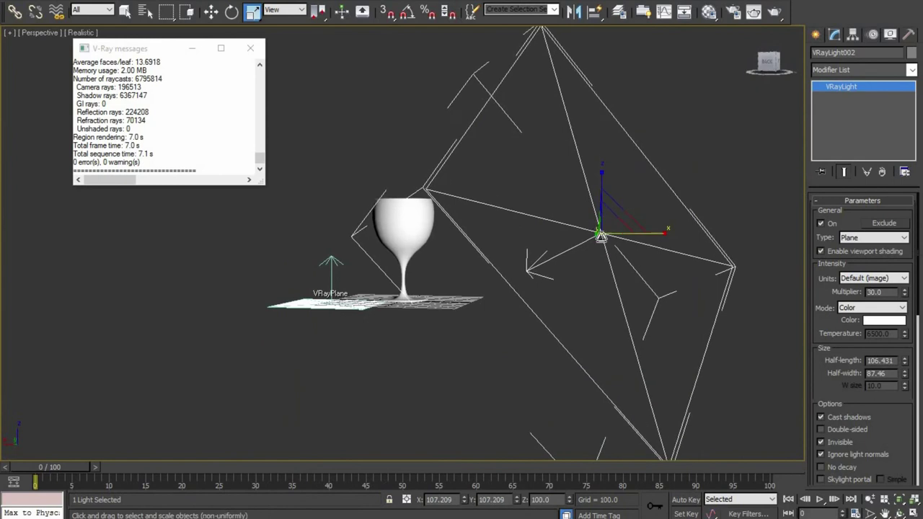
{"action": "key", "text": "w"}
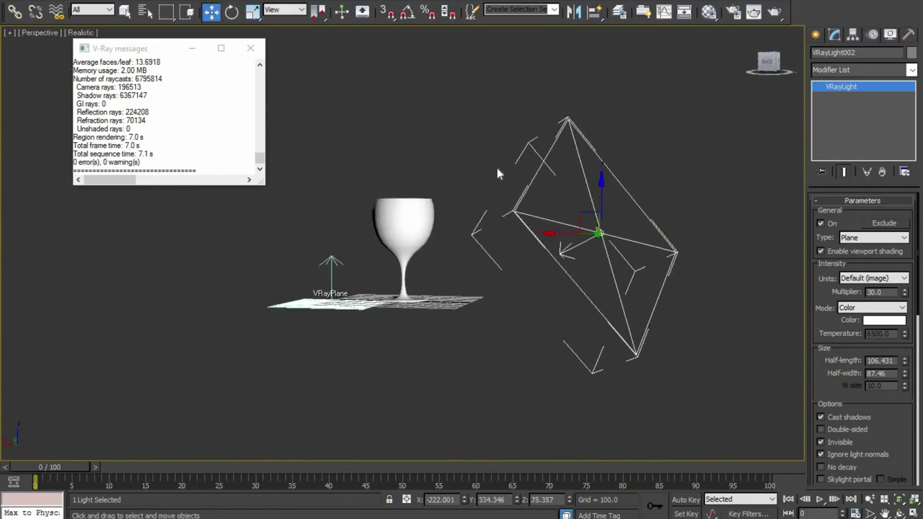
{"action": "left_click_drag", "start_coordinate": [550, 235], "coordinate": [548, 166]}
{"action": "mouse_move", "coordinate": [492, 286]}
{"action": "left_mouse_down"}
{"action": "mouse_move", "coordinate": [588, 268]}
{"action": "mouse_move", "coordinate": [534, 278]}
{"action": "left_mouse_up"}
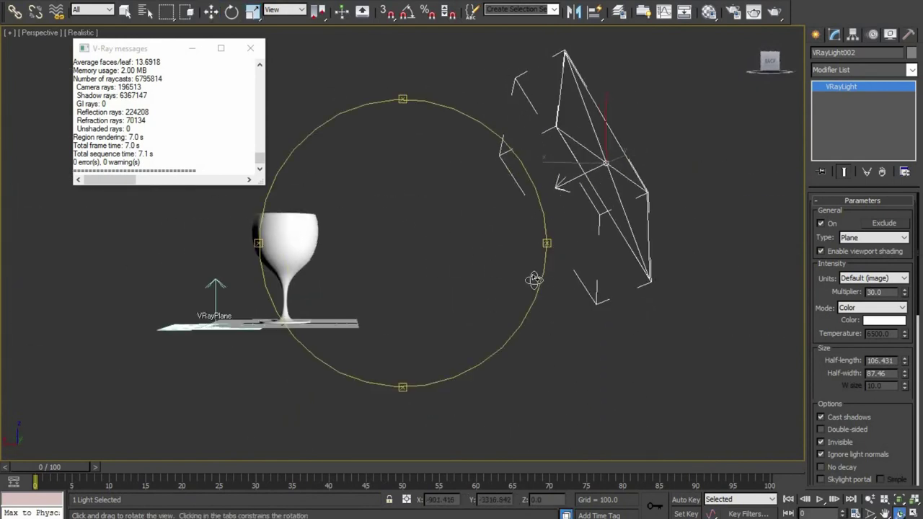
{"action": "key", "text": "shift+q"}
{"action": "left_click", "coordinate": [691, 119]}
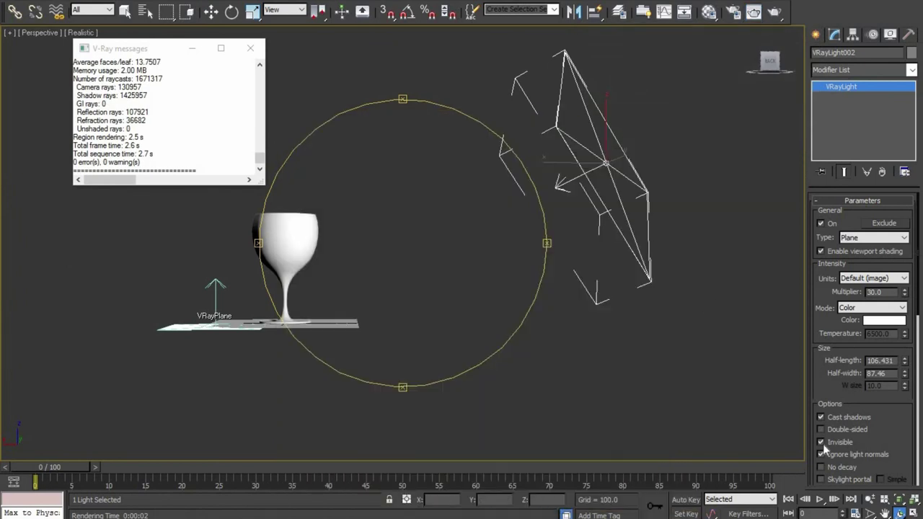
{"action": "key", "text": "shift+q"}
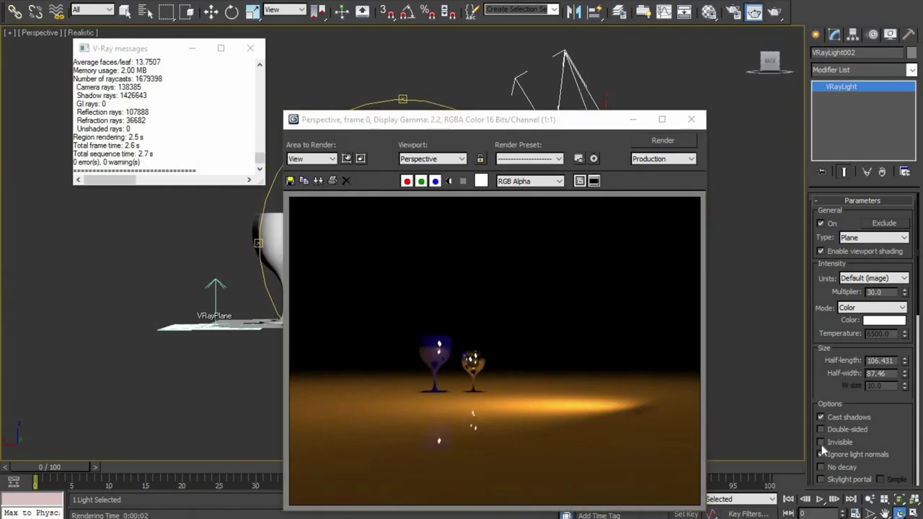
Step: Enable Ignore light normals, rotate the light about -27° on Z, render, then delete it
{"action": "left_click", "coordinate": [821, 454]}
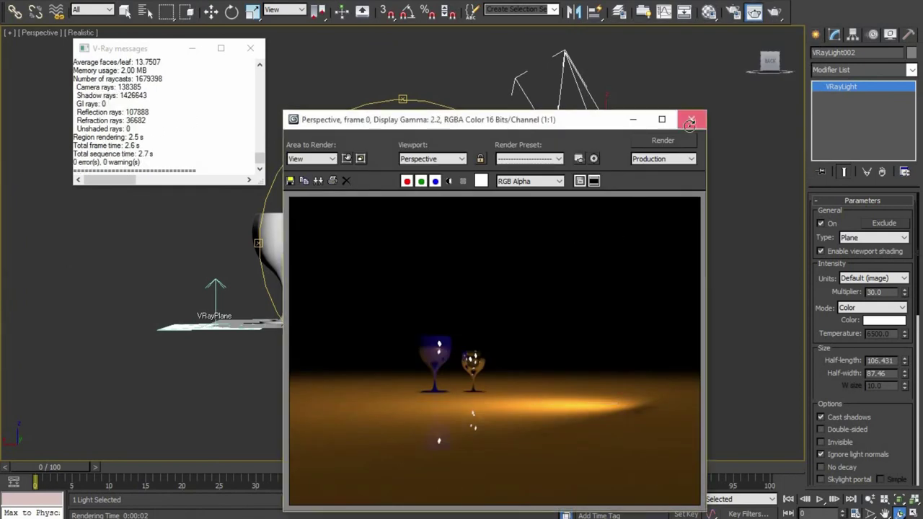
{"action": "left_click", "coordinate": [692, 119]}
{"action": "left_click", "coordinate": [249, 51]}
{"action": "left_click_drag", "start_coordinate": [429, 281], "coordinate": [495, 293]}
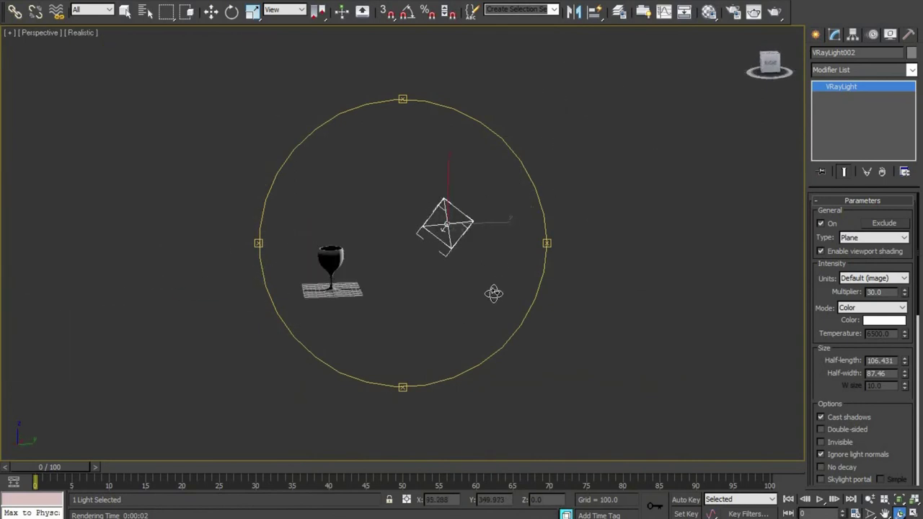
{"action": "left_click_drag", "start_coordinate": [465, 239], "coordinate": [427, 240]}
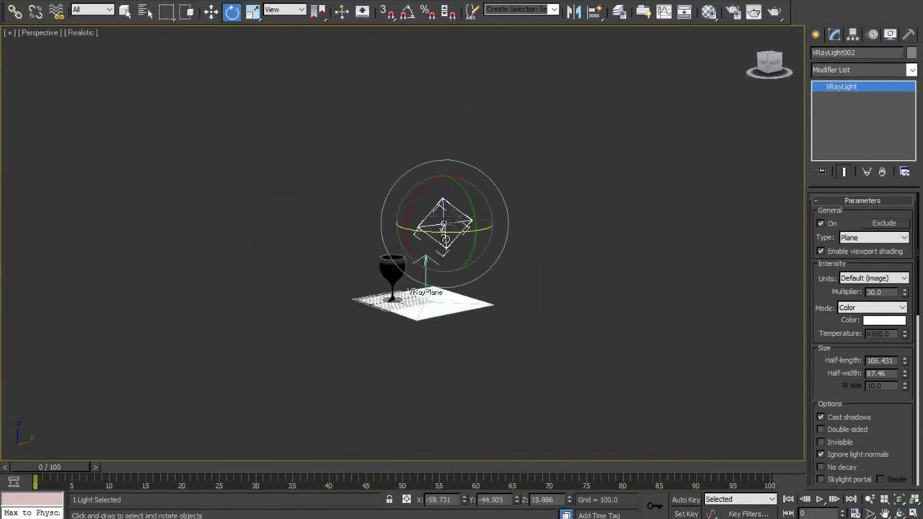
{"action": "key", "text": "shift+q"}
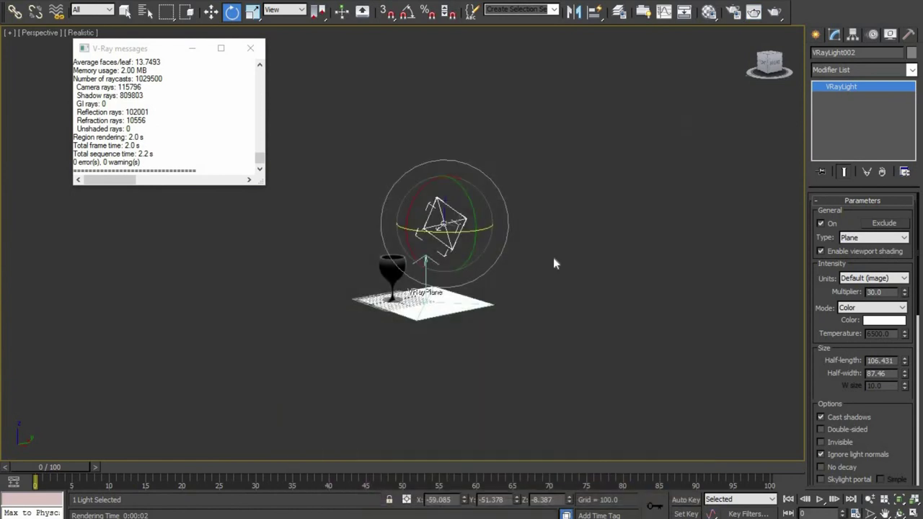
{"action": "key", "text": "Delete"}
Step: Select the overhead plane light, orbit toward the glasses, and run test renders
{"action": "key", "text": "shift+z"}
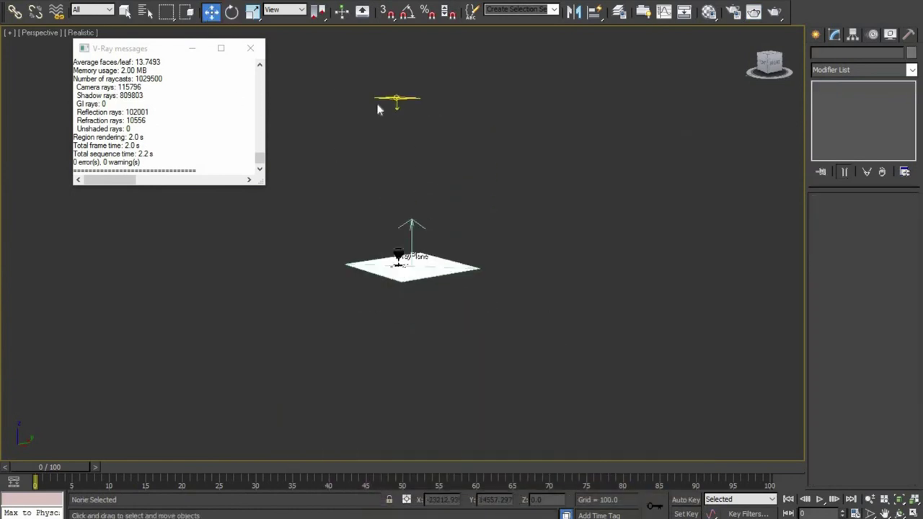
{"action": "left_click", "coordinate": [378, 108]}
{"action": "left_click", "coordinate": [901, 512]}
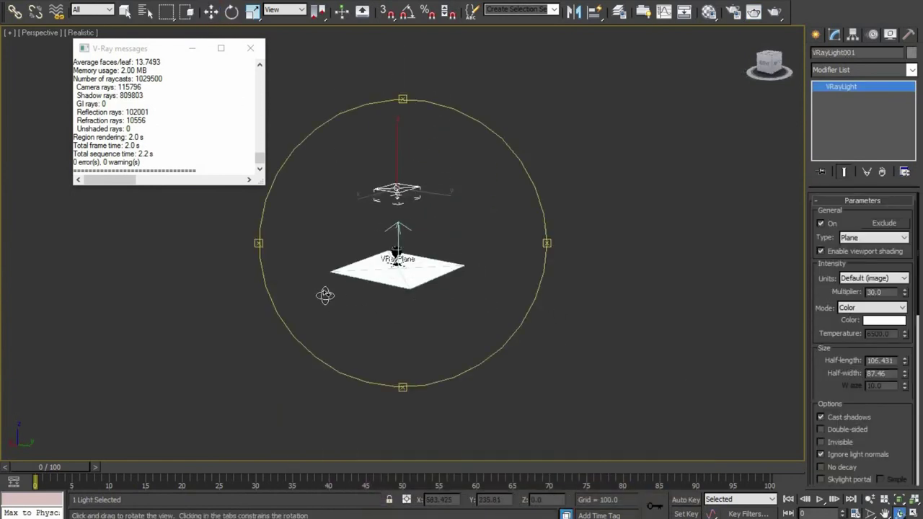
{"action": "left_click_drag", "start_coordinate": [324, 295], "coordinate": [315, 313]}
{"action": "key", "text": "shift+q"}
{"action": "scroll", "coordinate": [507, 399], "scroll_direction": "down", "scroll_amount": 2}
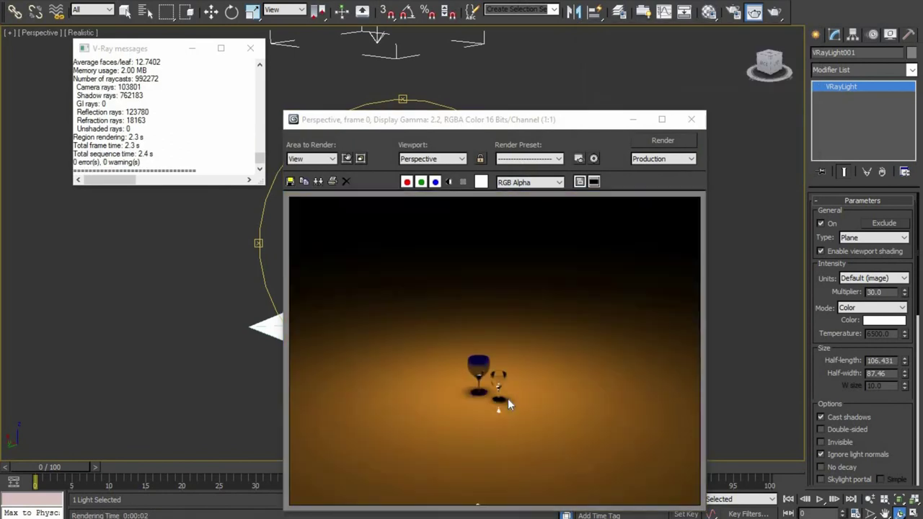
{"action": "key", "text": "shift+q"}
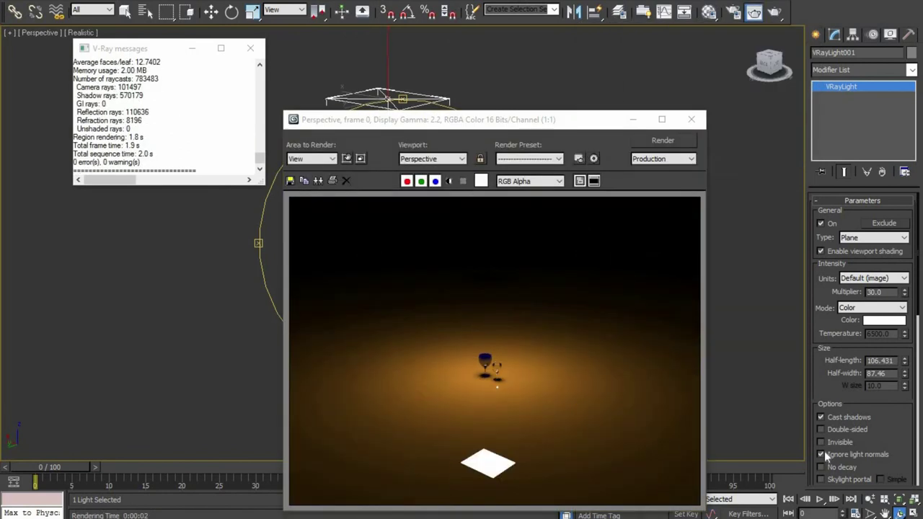
{"action": "key", "text": "shift+q"}
Step: Turn off Double-sided on the overhead light and compare re-renders
{"action": "left_click", "coordinate": [821, 429]}
{"action": "key", "text": "shift+q"}
{"action": "key", "text": "shift+q"}
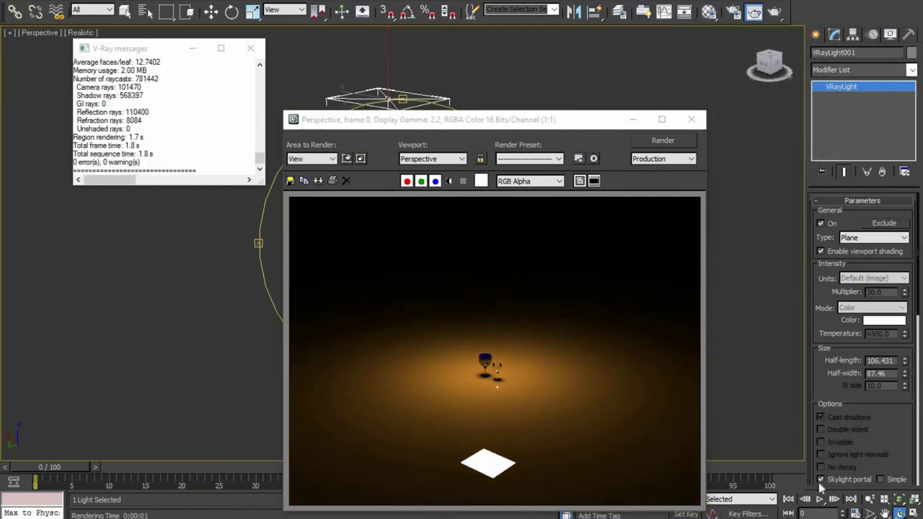
{"action": "key", "text": "shift+q"}
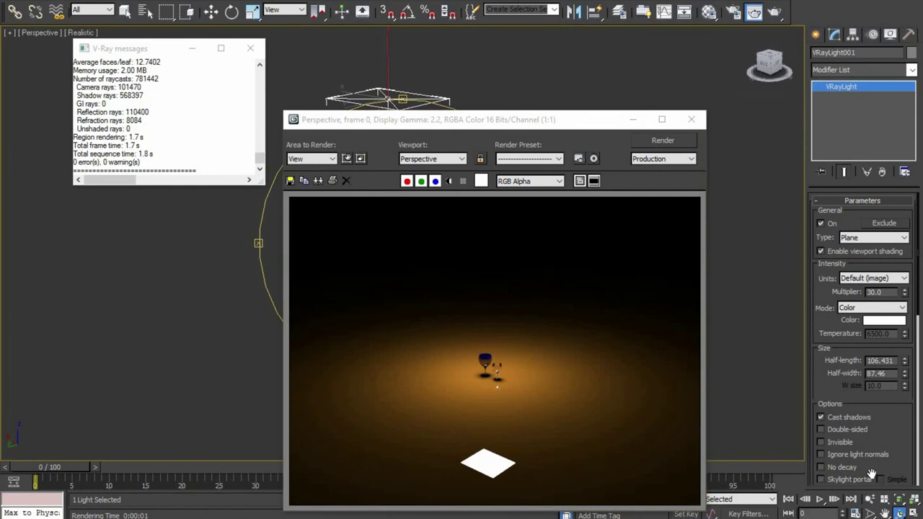
{"action": "key", "text": "shift+q"}
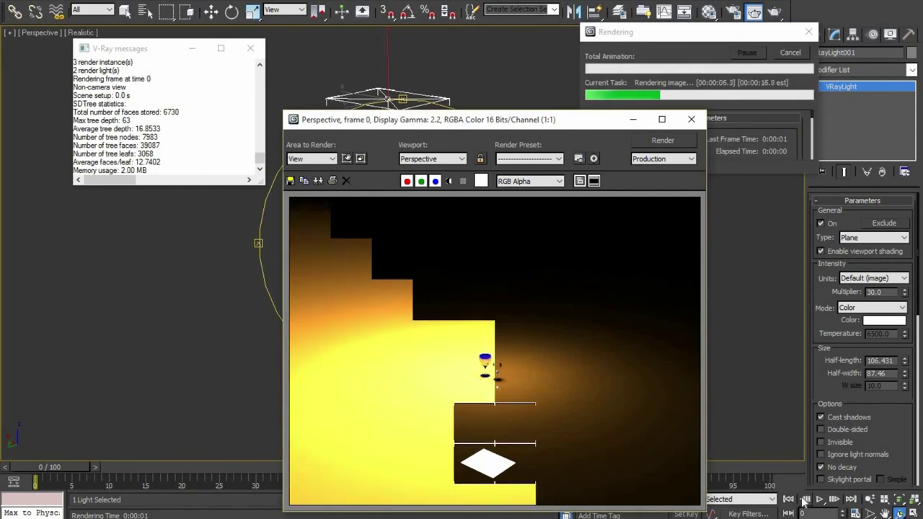
{"action": "left_click", "coordinate": [691, 119]}
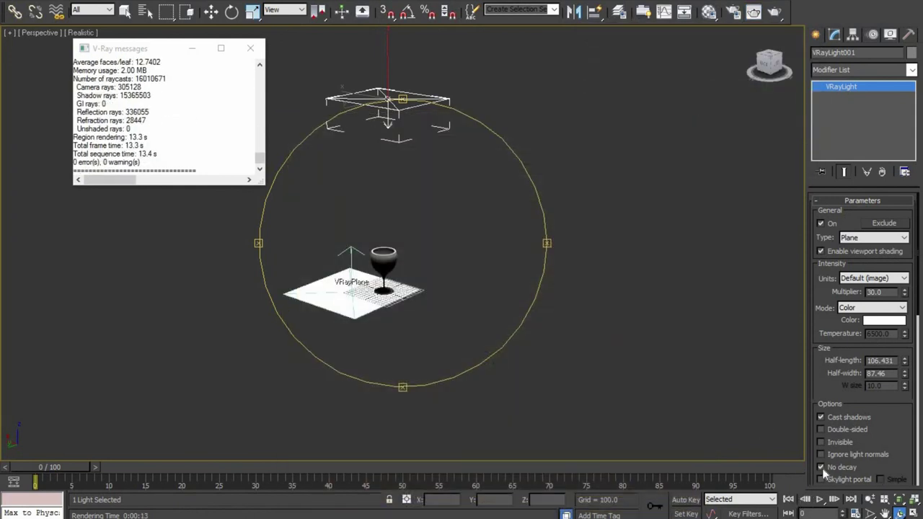
{"action": "key", "text": "shift+q"}
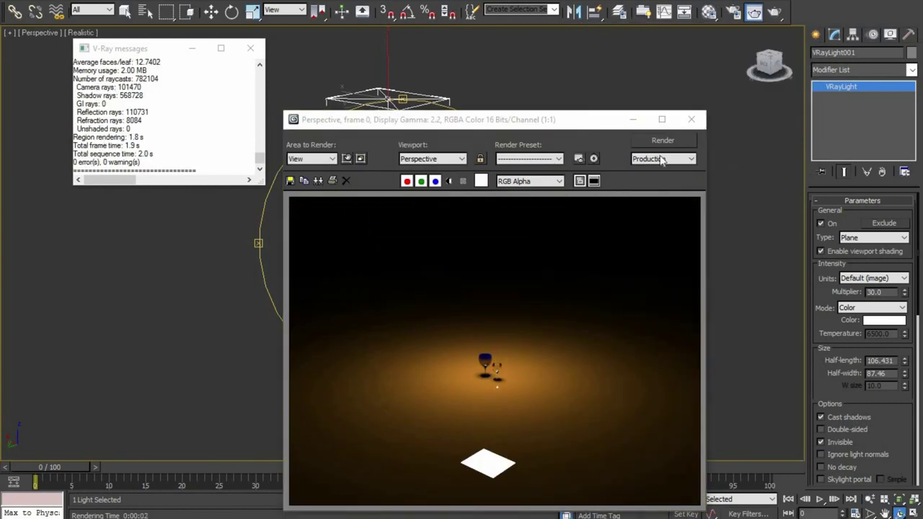
{"action": "left_click", "coordinate": [691, 119]}
Step: Render the glasses with the overhead light set invisible
{"action": "scroll", "coordinate": [406, 344], "scroll_direction": "up", "scroll_amount": 5}
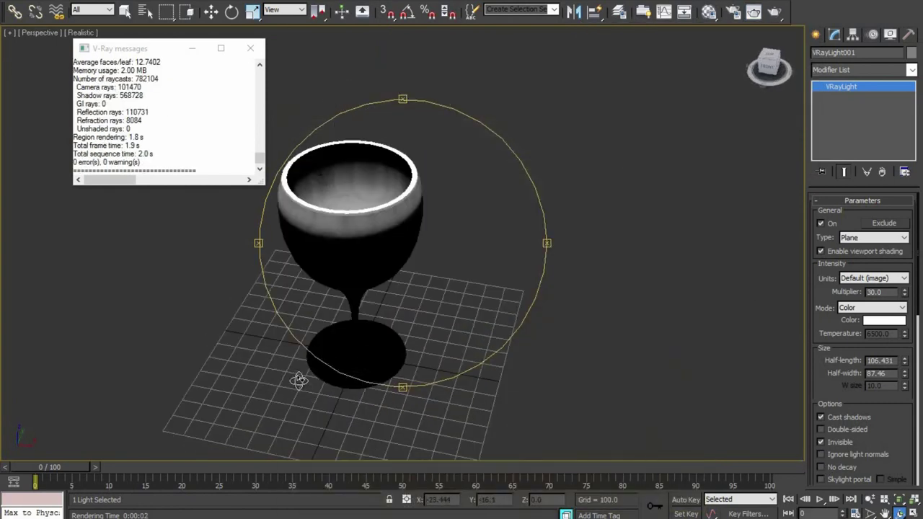
{"action": "scroll", "coordinate": [289, 371], "scroll_direction": "up", "scroll_amount": 5}
{"action": "scroll", "coordinate": [355, 371], "scroll_direction": "down", "scroll_amount": 3}
{"action": "scroll", "coordinate": [360, 371], "scroll_direction": "down", "scroll_amount": 4}
{"action": "key", "text": "shift+q"}
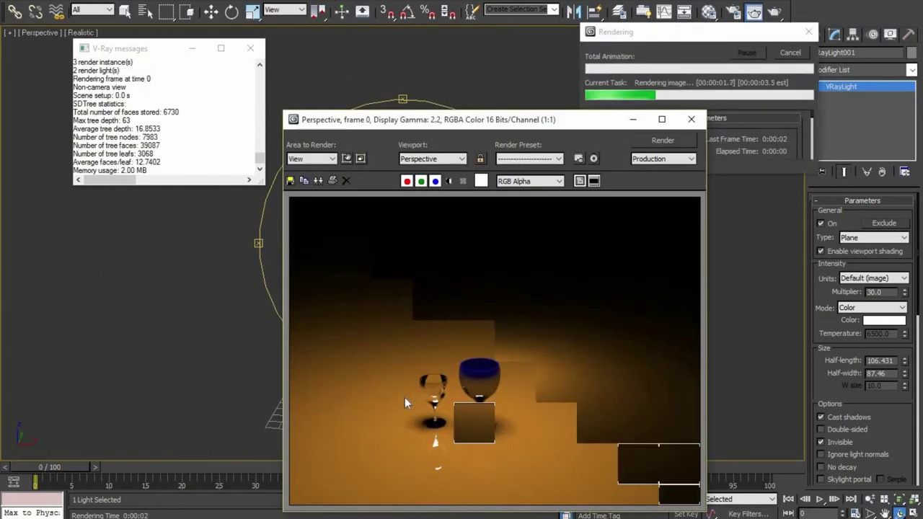
{"action": "left_click", "coordinate": [691, 119]}
{"action": "left_click", "coordinate": [837, 69]}
Step: Draw a new V-Ray plane light to the left of the glass
{"action": "left_click", "coordinate": [818, 32]}
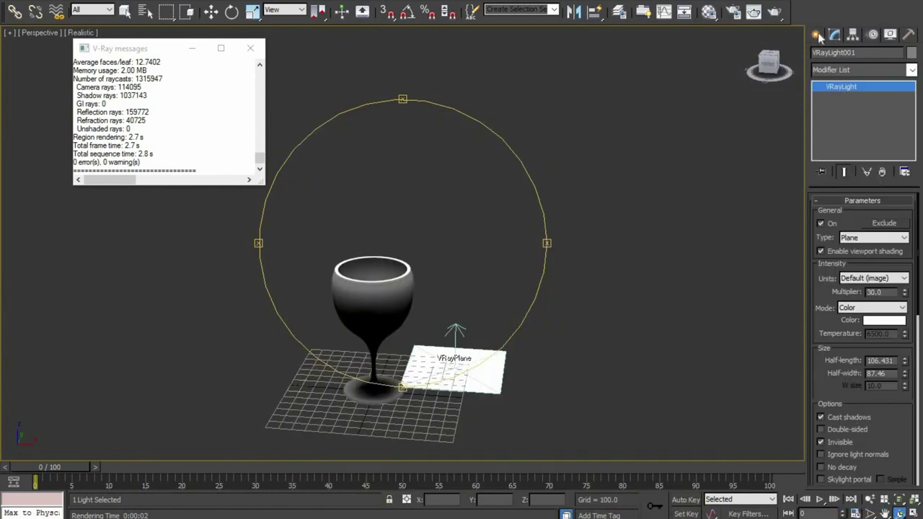
{"action": "left_click", "coordinate": [818, 32]}
{"action": "left_click", "coordinate": [839, 117]}
{"action": "left_click_drag", "start_coordinate": [212, 255], "coordinate": [304, 291]}
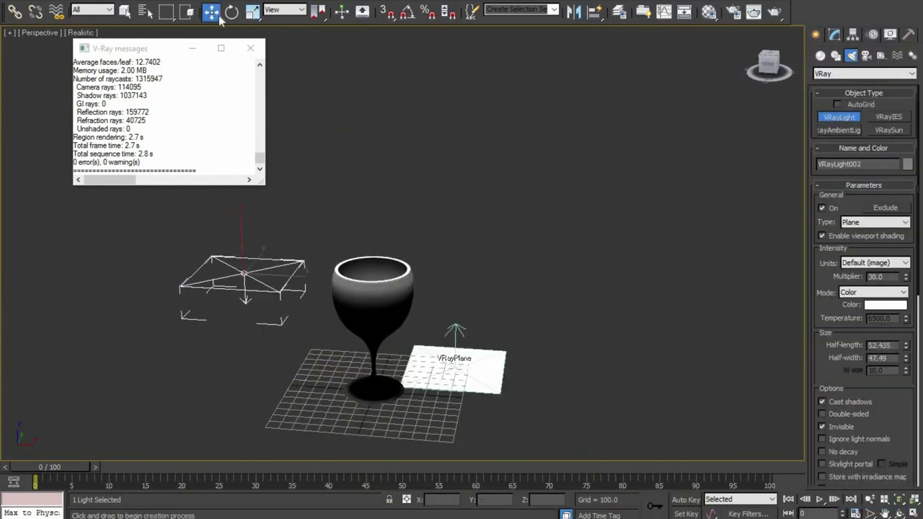
Step: Tilt the new light toward the glass and test-render
{"action": "key", "text": "e"}
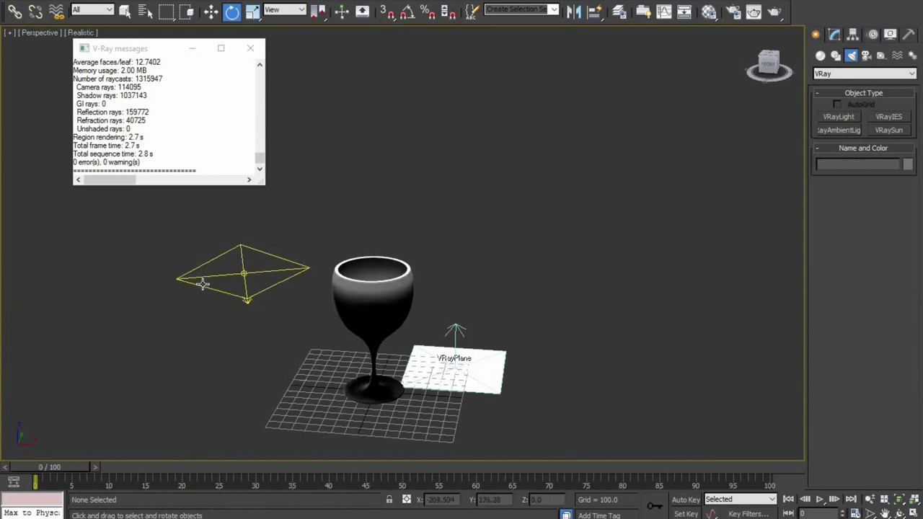
{"action": "left_click_drag", "start_coordinate": [220, 290], "coordinate": [220, 308]}
{"action": "left_click_drag", "start_coordinate": [239, 274], "coordinate": [256, 264]}
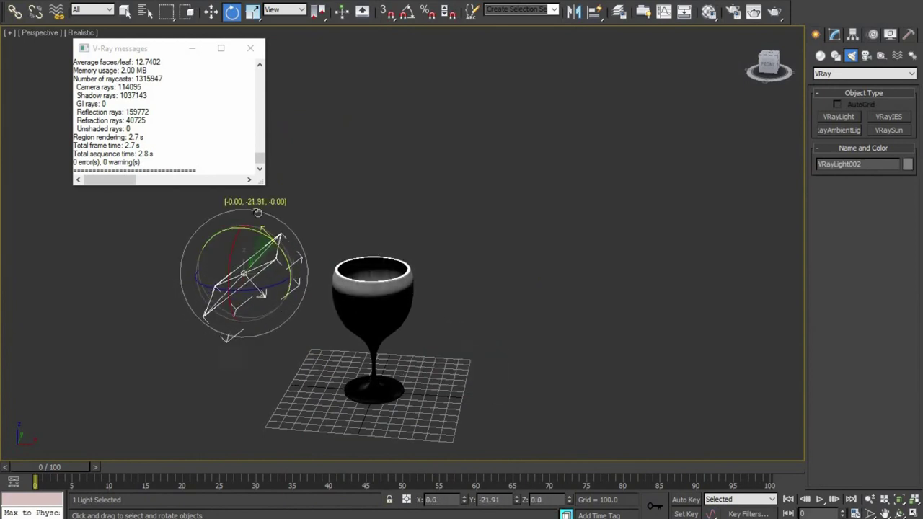
{"action": "key", "text": "shift+q"}
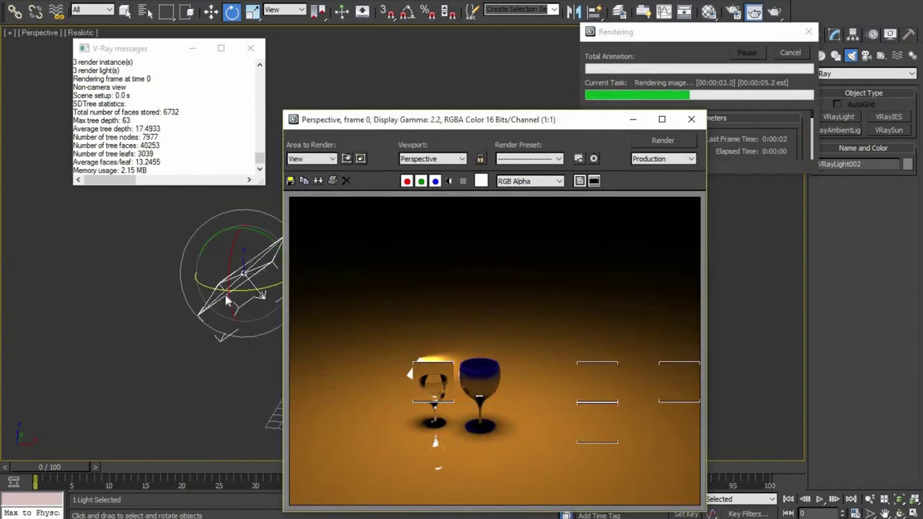
{"action": "left_click", "coordinate": [692, 119]}
Step: Raise the light above the glass and turn it about 11 degrees
{"action": "key", "text": "ctrl+r"}
{"action": "mouse_move", "coordinate": [591, 325]}
{"action": "left_mouse_down"}
{"action": "mouse_move", "coordinate": [619, 272]}
{"action": "mouse_move", "coordinate": [505, 289]}
{"action": "left_mouse_up"}
{"action": "middle_click_drag", "start_coordinate": [361, 217], "coordinate": [520, 260]}
{"action": "left_click", "coordinate": [250, 49]}
{"action": "left_click", "coordinate": [211, 11]}
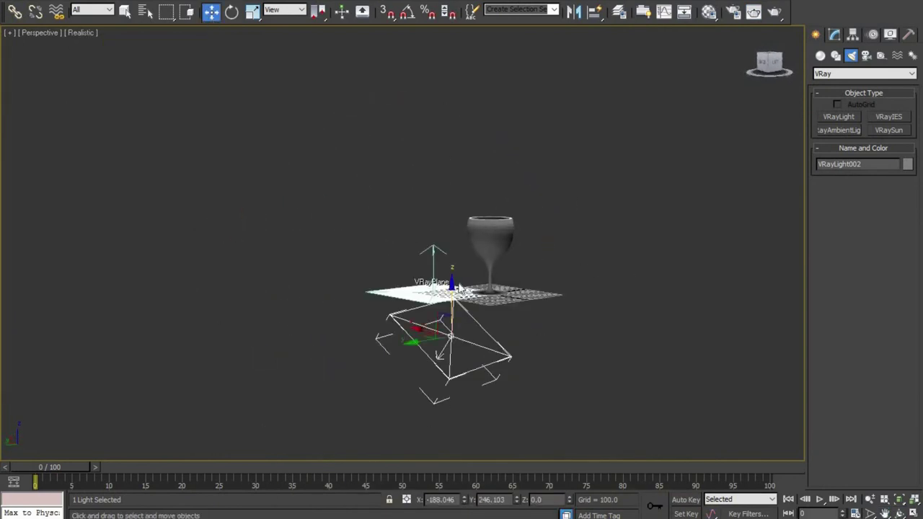
{"action": "left_click_drag", "start_coordinate": [451, 303], "coordinate": [462, 156]}
{"action": "left_click", "coordinate": [232, 11]}
{"action": "mouse_move", "coordinate": [436, 193]}
{"action": "left_mouse_down"}
{"action": "mouse_move", "coordinate": [422, 193]}
{"action": "mouse_move", "coordinate": [358, 132]}
{"action": "left_mouse_up"}
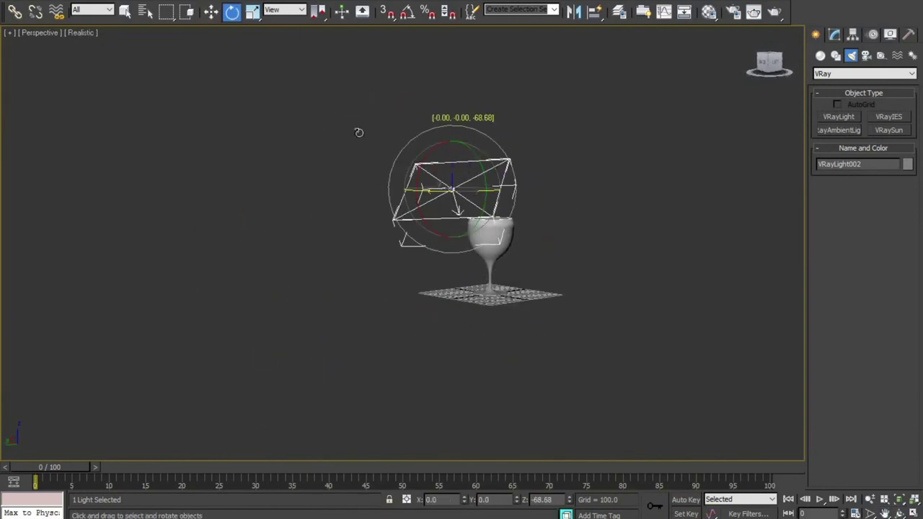
Step: Lift the light higher, check it from a side view, and render
{"action": "mouse_move", "coordinate": [359, 132]}
{"action": "middle_mouse_down", "text": "alt"}
{"action": "mouse_move", "coordinate": [371, 316]}
{"action": "mouse_move", "coordinate": [340, 136]}
{"action": "middle_mouse_up", "text": "alt"}
{"action": "key", "text": "w"}
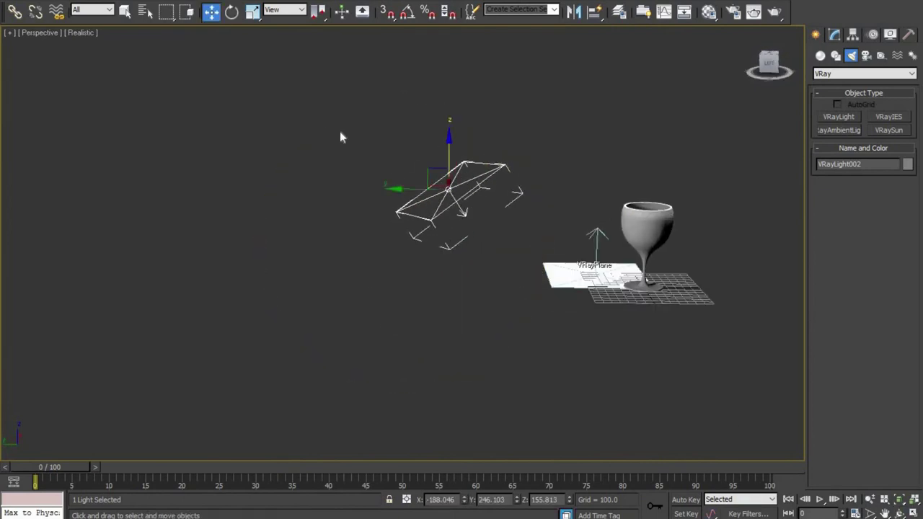
{"action": "left_click_drag", "start_coordinate": [456, 119], "coordinate": [462, 49]}
{"action": "middle_click_drag", "start_coordinate": [560, 270], "coordinate": [354, 233], "text": "alt"}
{"action": "key", "text": "e"}
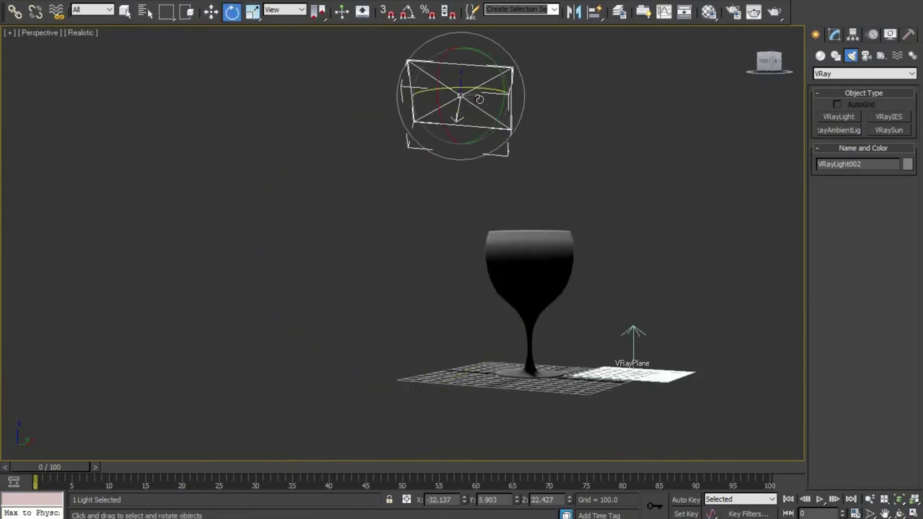
{"action": "key", "text": "shift+q"}
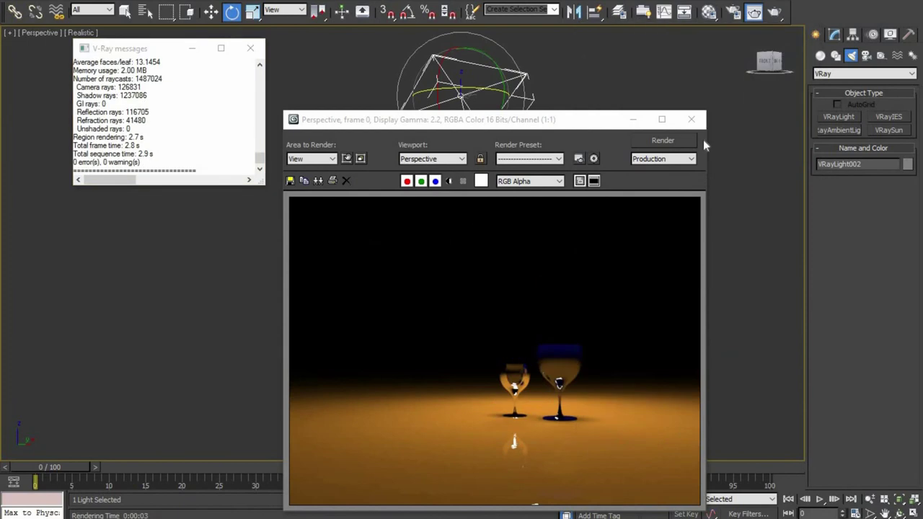
{"action": "left_click", "coordinate": [696, 117]}
Step: Orbit to a closer angle on the glasses and render the view twice
{"action": "mouse_move", "coordinate": [696, 144]}
{"action": "middle_mouse_down", "text": "alt"}
{"action": "mouse_move", "coordinate": [543, 309]}
{"action": "mouse_move", "coordinate": [492, 221]}
{"action": "mouse_move", "coordinate": [539, 288]}
{"action": "mouse_move", "coordinate": [459, 290]}
{"action": "middle_mouse_up", "text": "alt"}
{"action": "scroll", "coordinate": [491, 221], "scroll_direction": "up", "scroll_amount": 5}
{"action": "scroll", "coordinate": [540, 289], "scroll_direction": "up", "scroll_amount": 3}
{"action": "key", "text": "shift+q"}
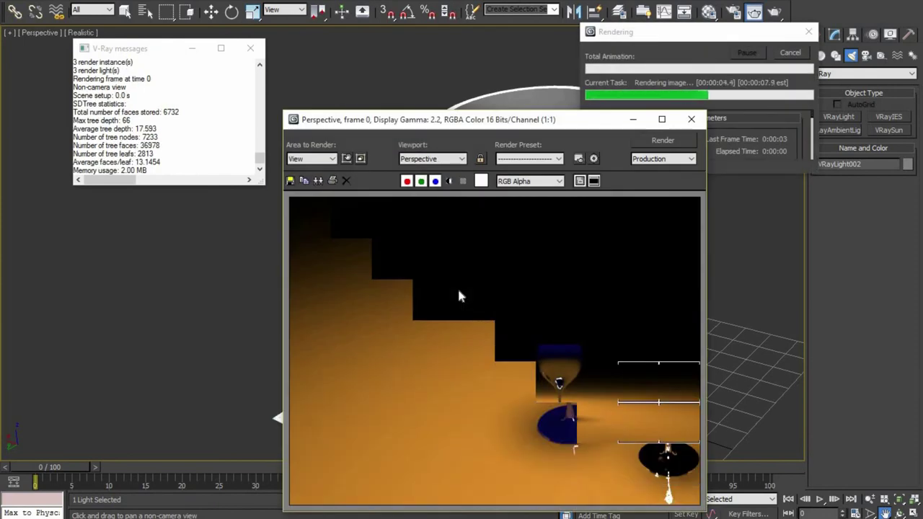
{"action": "left_click", "coordinate": [692, 119]}
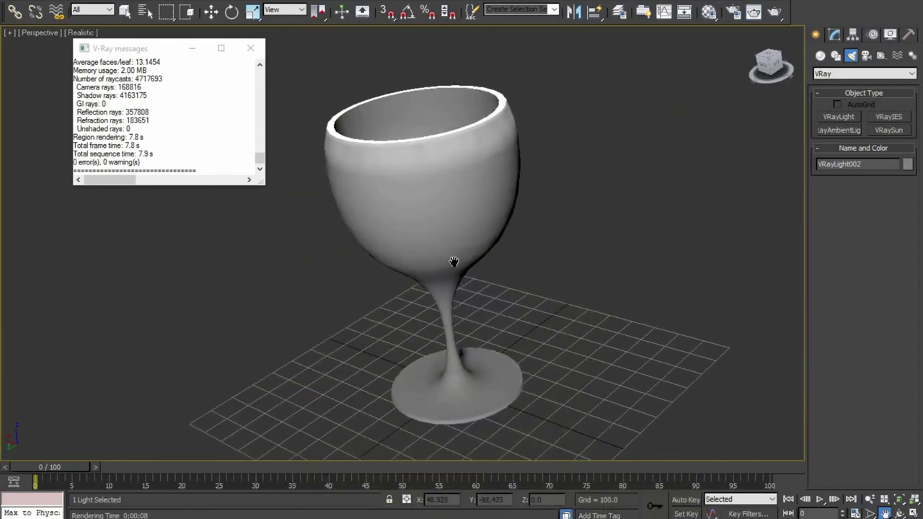
{"action": "key", "text": "shift+q"}
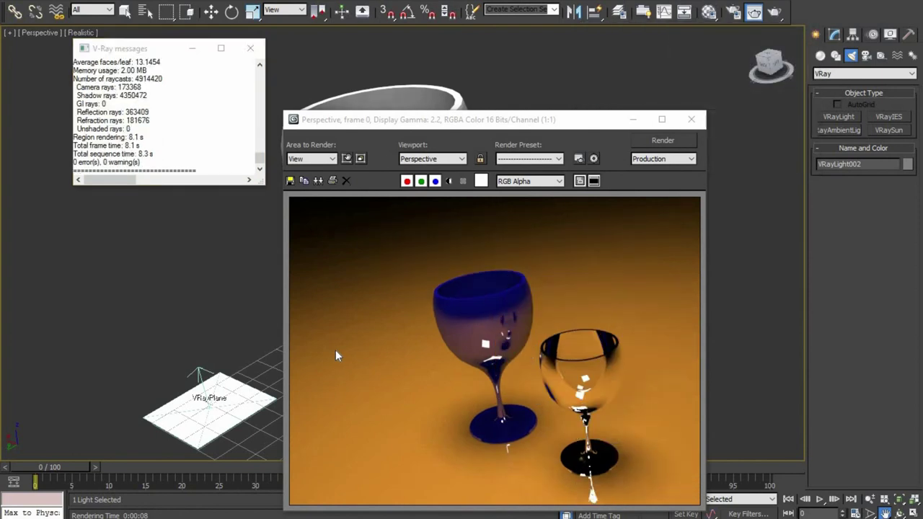
Step: In four-viewport layout, Shift-drag the smaller glass to clone it
{"action": "left_click", "coordinate": [692, 119]}
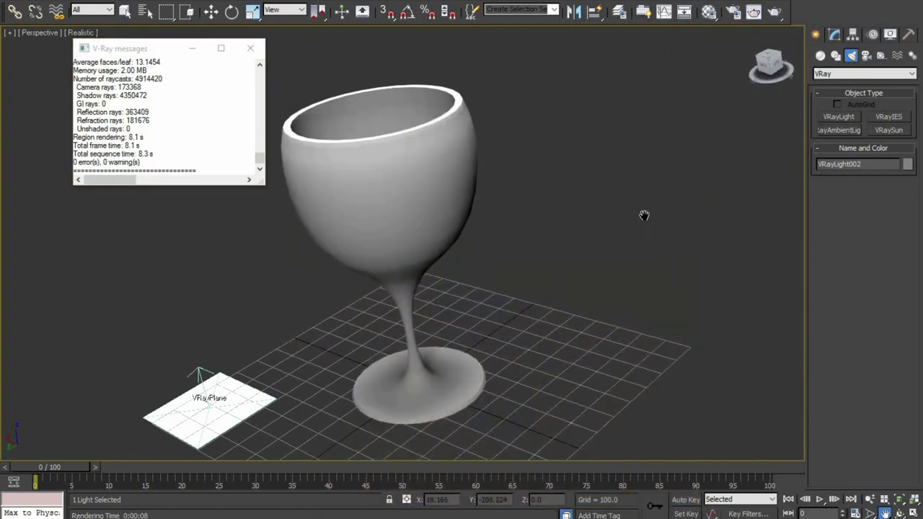
{"action": "key", "text": "alt+w"}
{"action": "scroll", "coordinate": [606, 122], "scroll_direction": "down", "scroll_amount": 3}
{"action": "left_click", "coordinate": [210, 11]}
{"action": "left_click", "coordinate": [545, 143]}
{"action": "mouse_move", "coordinate": [577, 160]}
{"action": "left_mouse_down", "text": "shift"}
{"action": "mouse_move", "coordinate": [605, 160]}
{"action": "mouse_move", "coordinate": [590, 145]}
{"action": "mouse_move", "coordinate": [586, 182]}
{"action": "left_mouse_up", "text": "shift"}
{"action": "left_click", "coordinate": [504, 305]}
Step: Rotate the copied glass onto its side and render a test view
{"action": "key", "text": "e"}
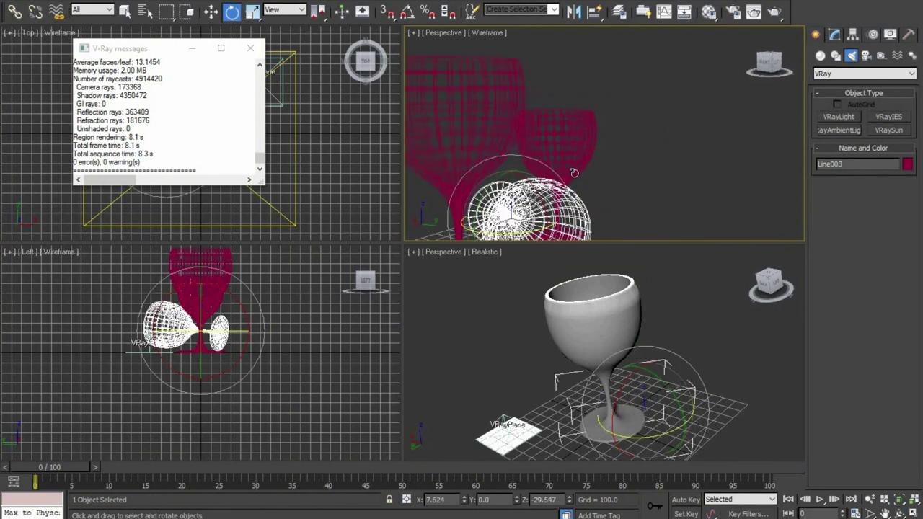
{"action": "key", "text": "ctrl+r"}
{"action": "left_click_drag", "start_coordinate": [602, 193], "coordinate": [545, 213]}
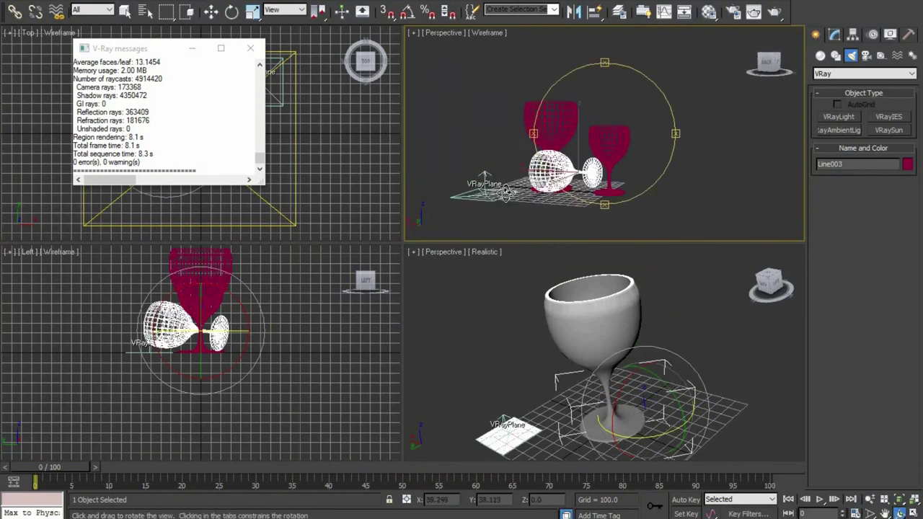
{"action": "key", "text": "shift+q"}
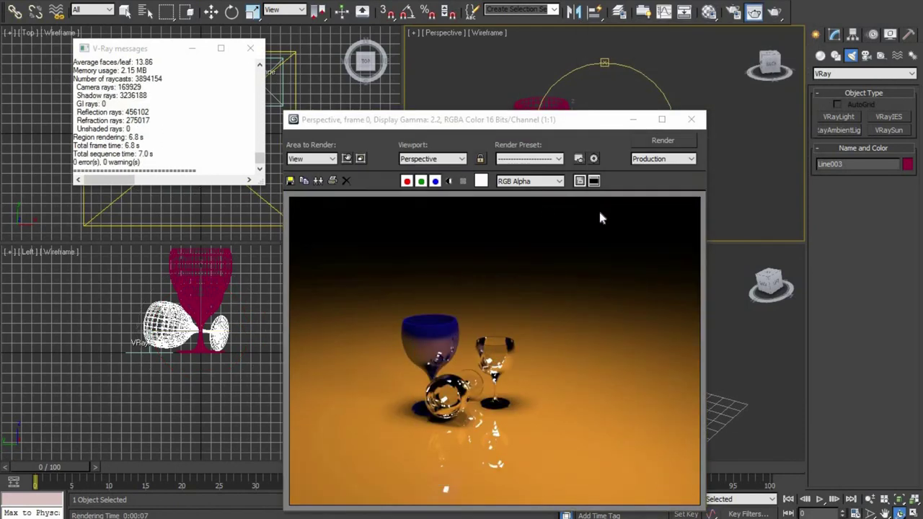
Step: Slide the tipped-over glass right, orbit to a higher angle, and render the final view
{"action": "left_click", "coordinate": [691, 119]}
{"action": "key", "text": "w"}
{"action": "scroll", "coordinate": [556, 195], "scroll_direction": "up", "scroll_amount": 5}
{"action": "left_click_drag", "start_coordinate": [556, 194], "coordinate": [584, 194]}
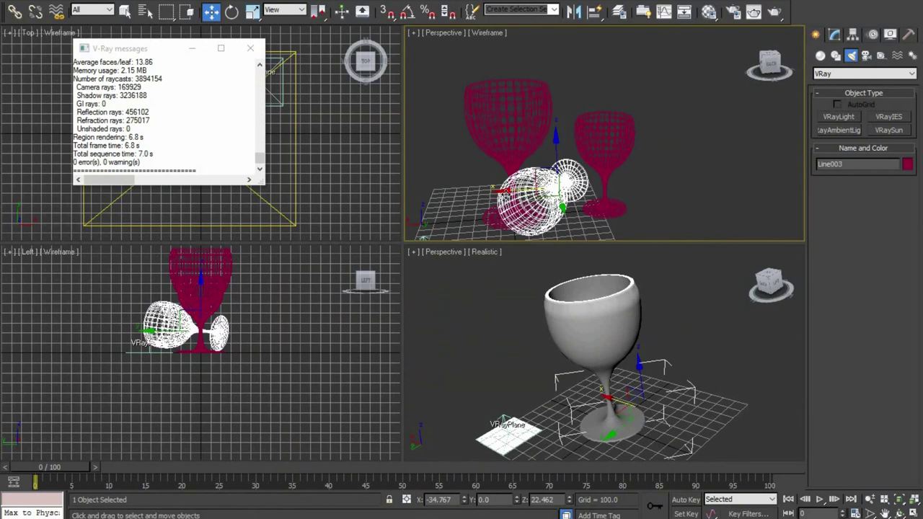
{"action": "left_click", "coordinate": [663, 208]}
{"action": "key", "text": "shift+q"}
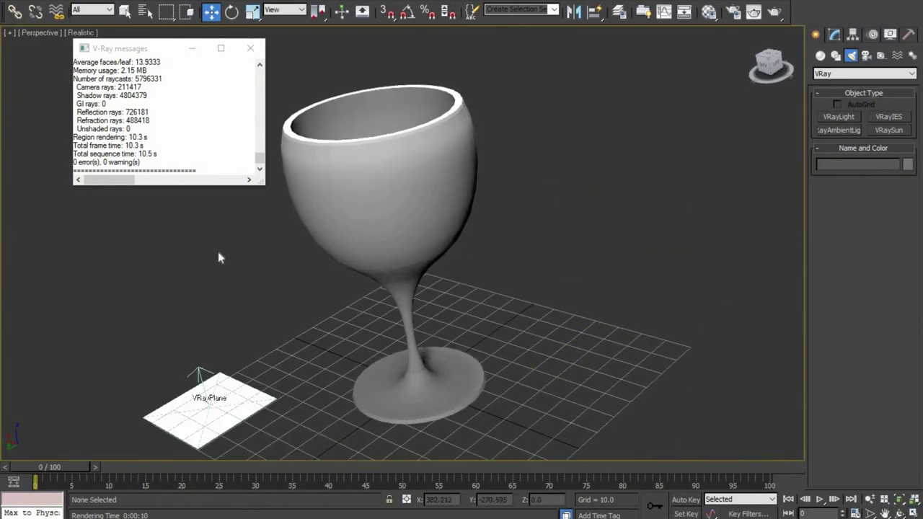
{"action": "key", "text": "ctrl+r"}
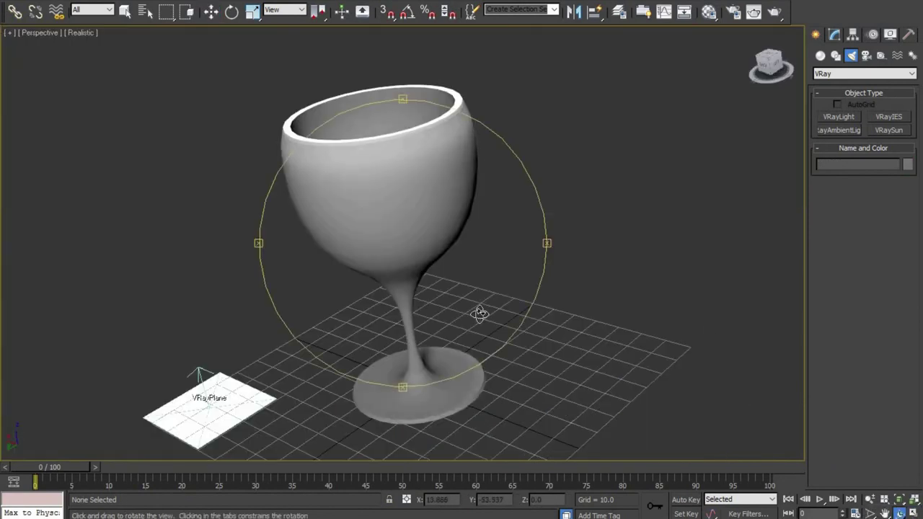
{"action": "left_click_drag", "start_coordinate": [479, 314], "coordinate": [508, 325]}
{"action": "key", "text": "shift+q"}
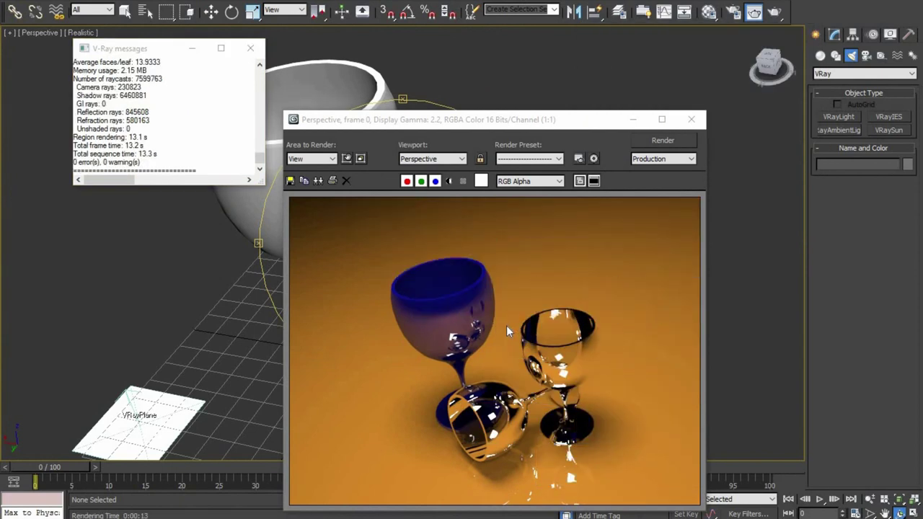
Step: Browse Save Image to the 'v-ray work's' folder and create a new 'v ray jpg' folder
{"action": "left_click", "coordinate": [290, 181]}
{"action": "left_click", "coordinate": [404, 67]}
{"action": "left_click", "coordinate": [377, 222]}
{"action": "double_click", "coordinate": [346, 212]}
{"action": "double_click", "coordinate": [733, 147]}
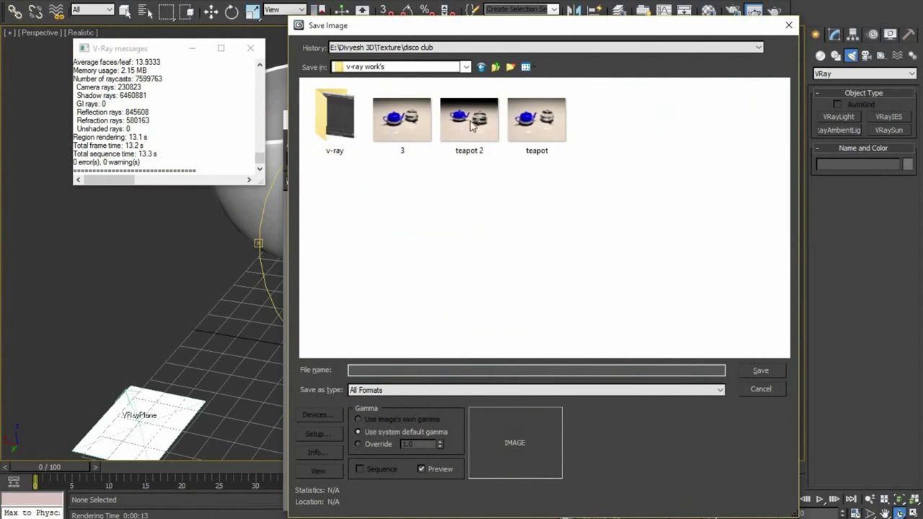
{"action": "left_click", "coordinate": [510, 68]}
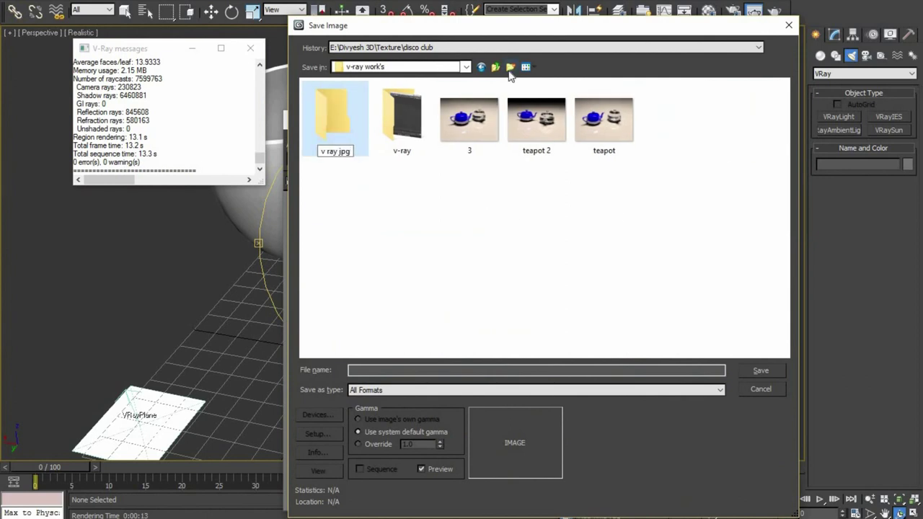
{"action": "key", "text": "Return"}
{"action": "key", "text": "Return"}
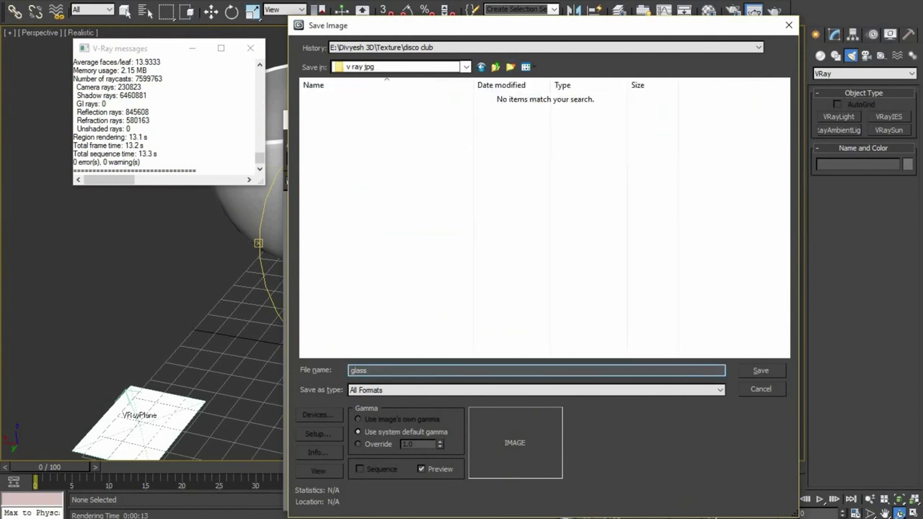